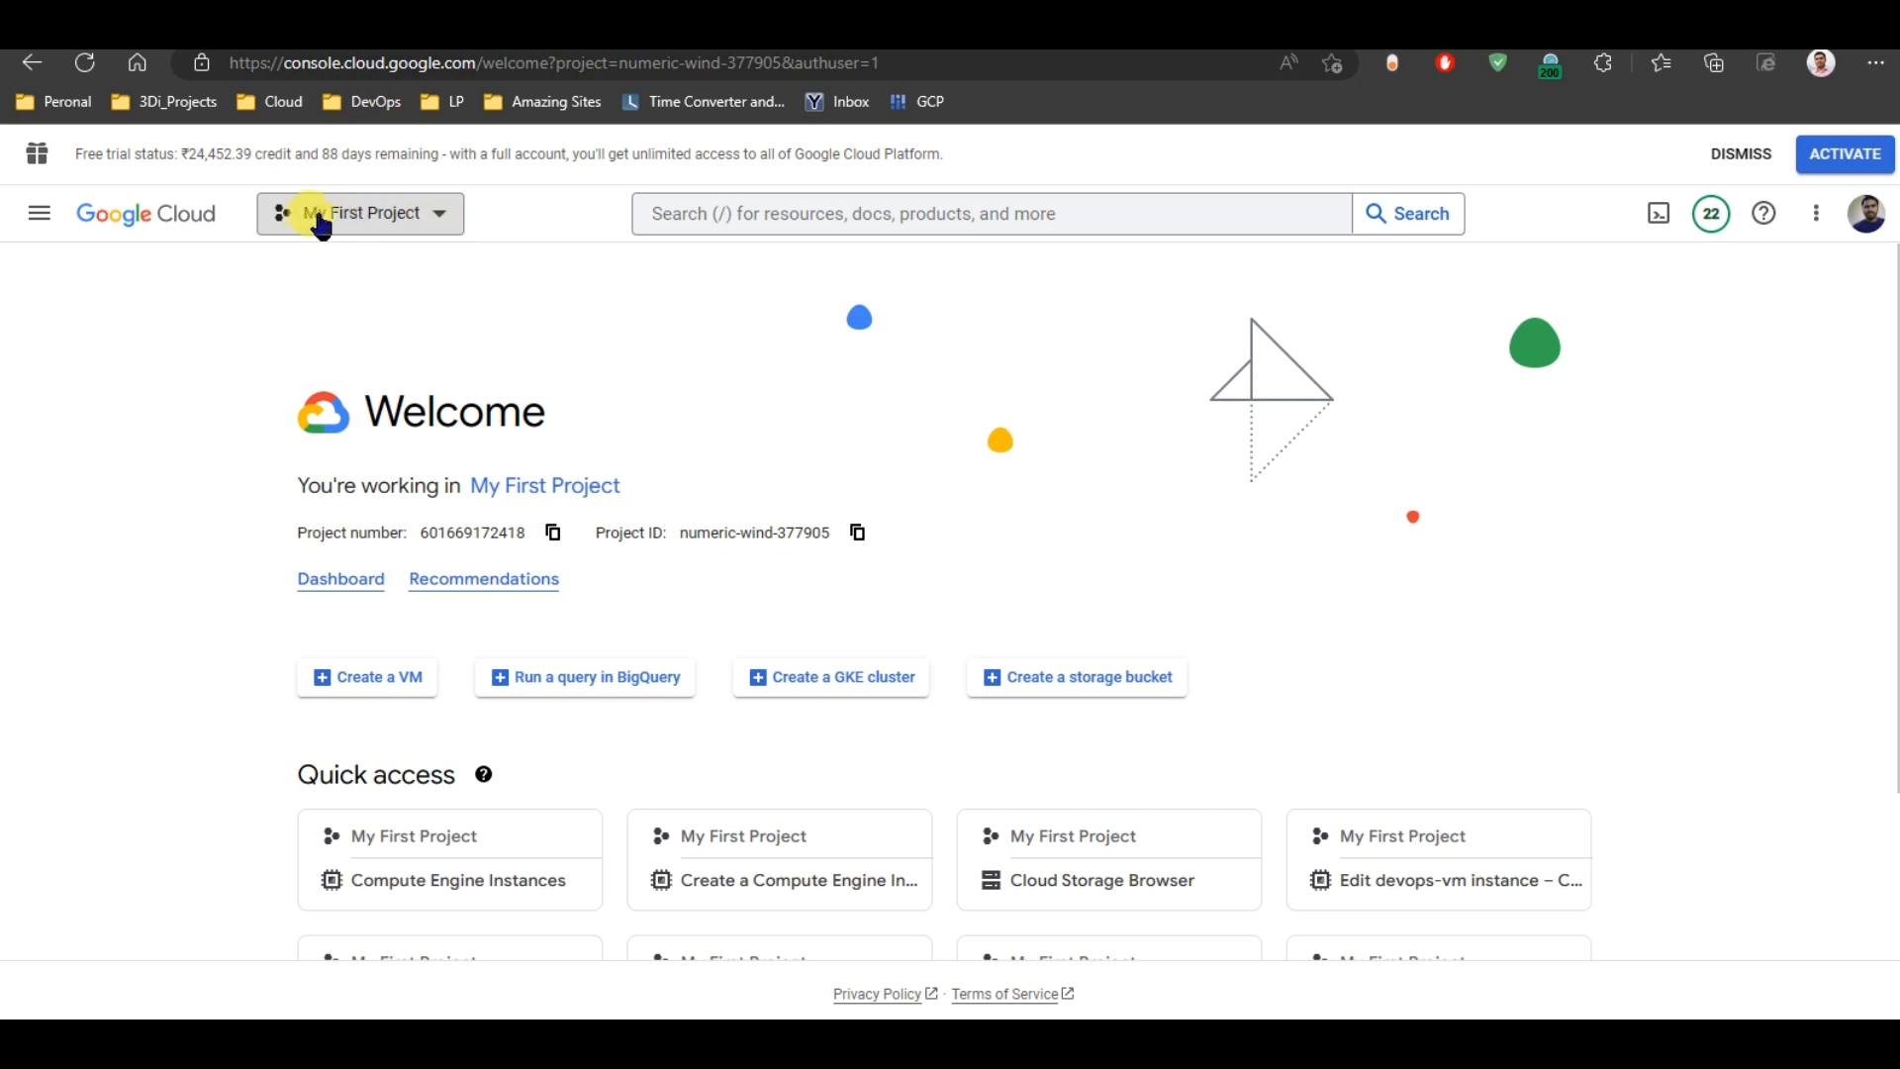
Step: Create a new project named devops-demo with No organization as its location
{"action": "left_click", "coordinate": [443, 216]}
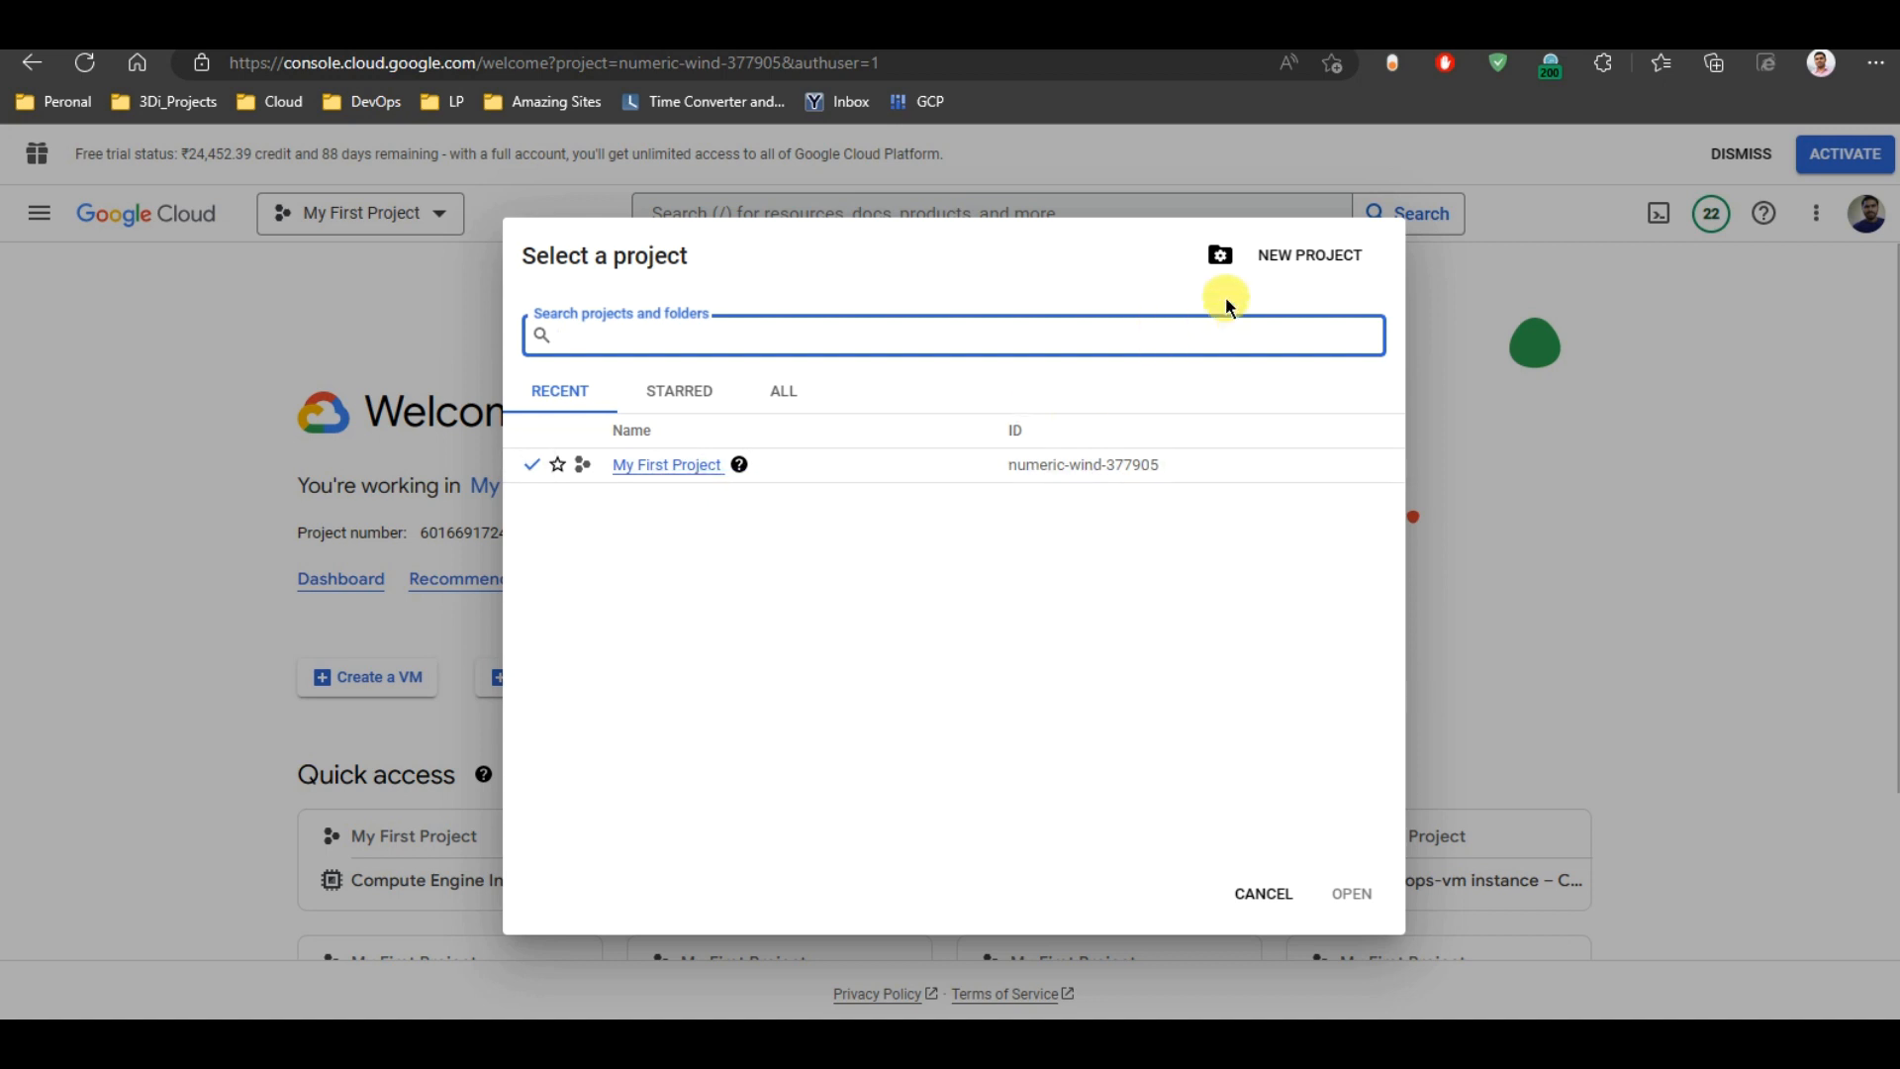
{"action": "left_click", "coordinate": [1308, 259]}
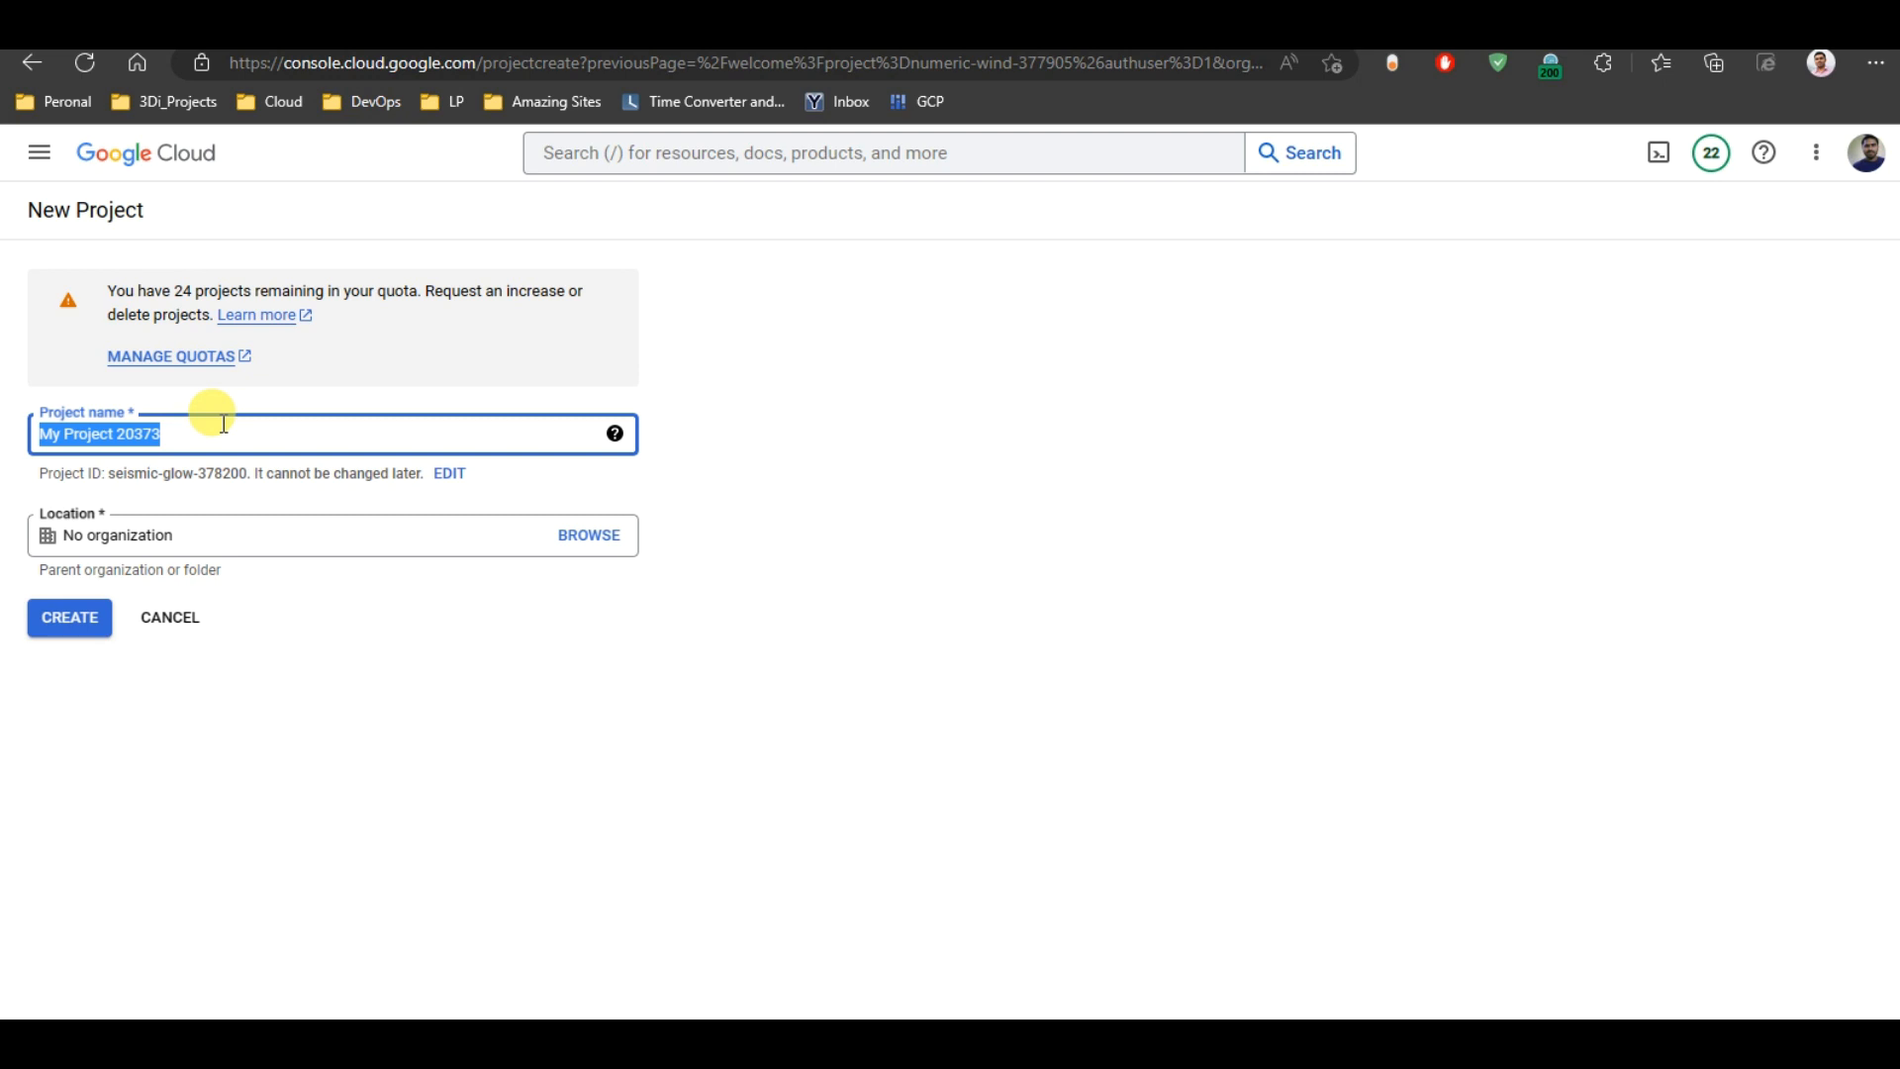
{"action": "type", "text": "devops-"}
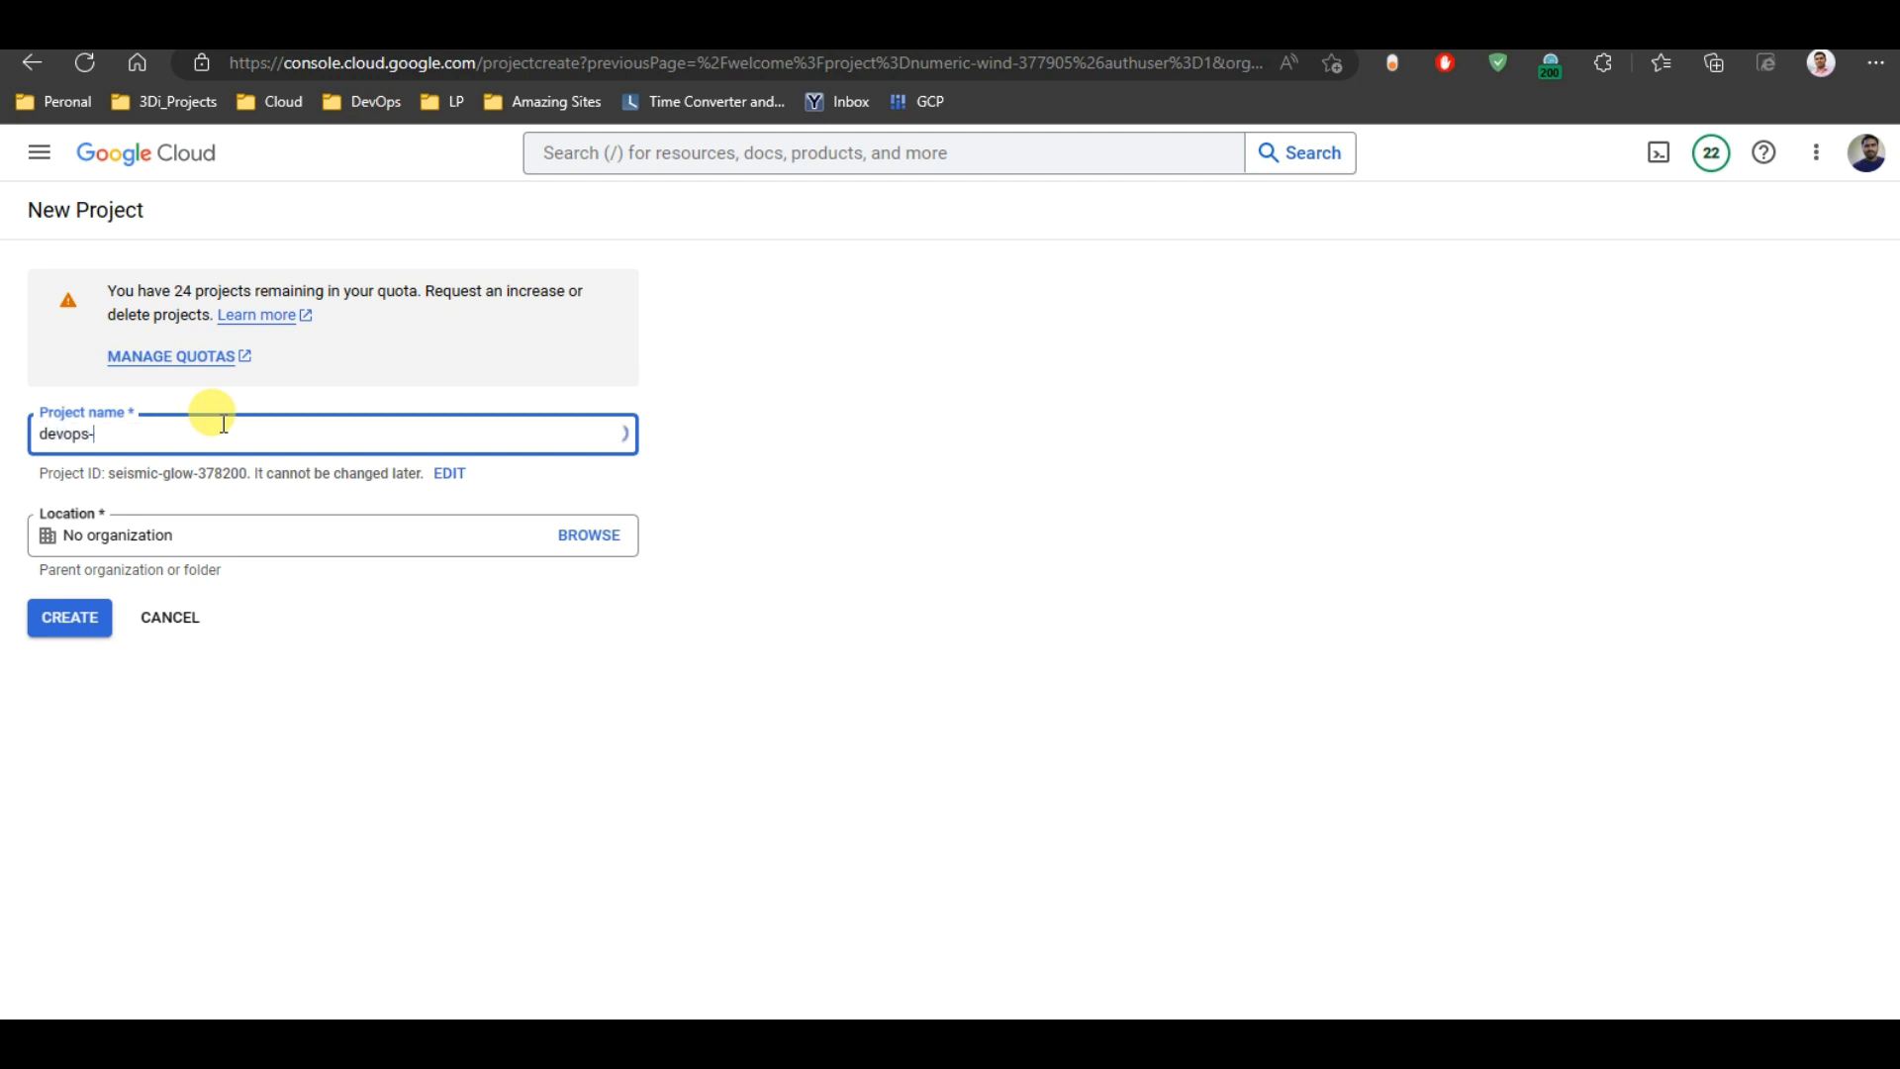
{"action": "type", "text": "demo"}
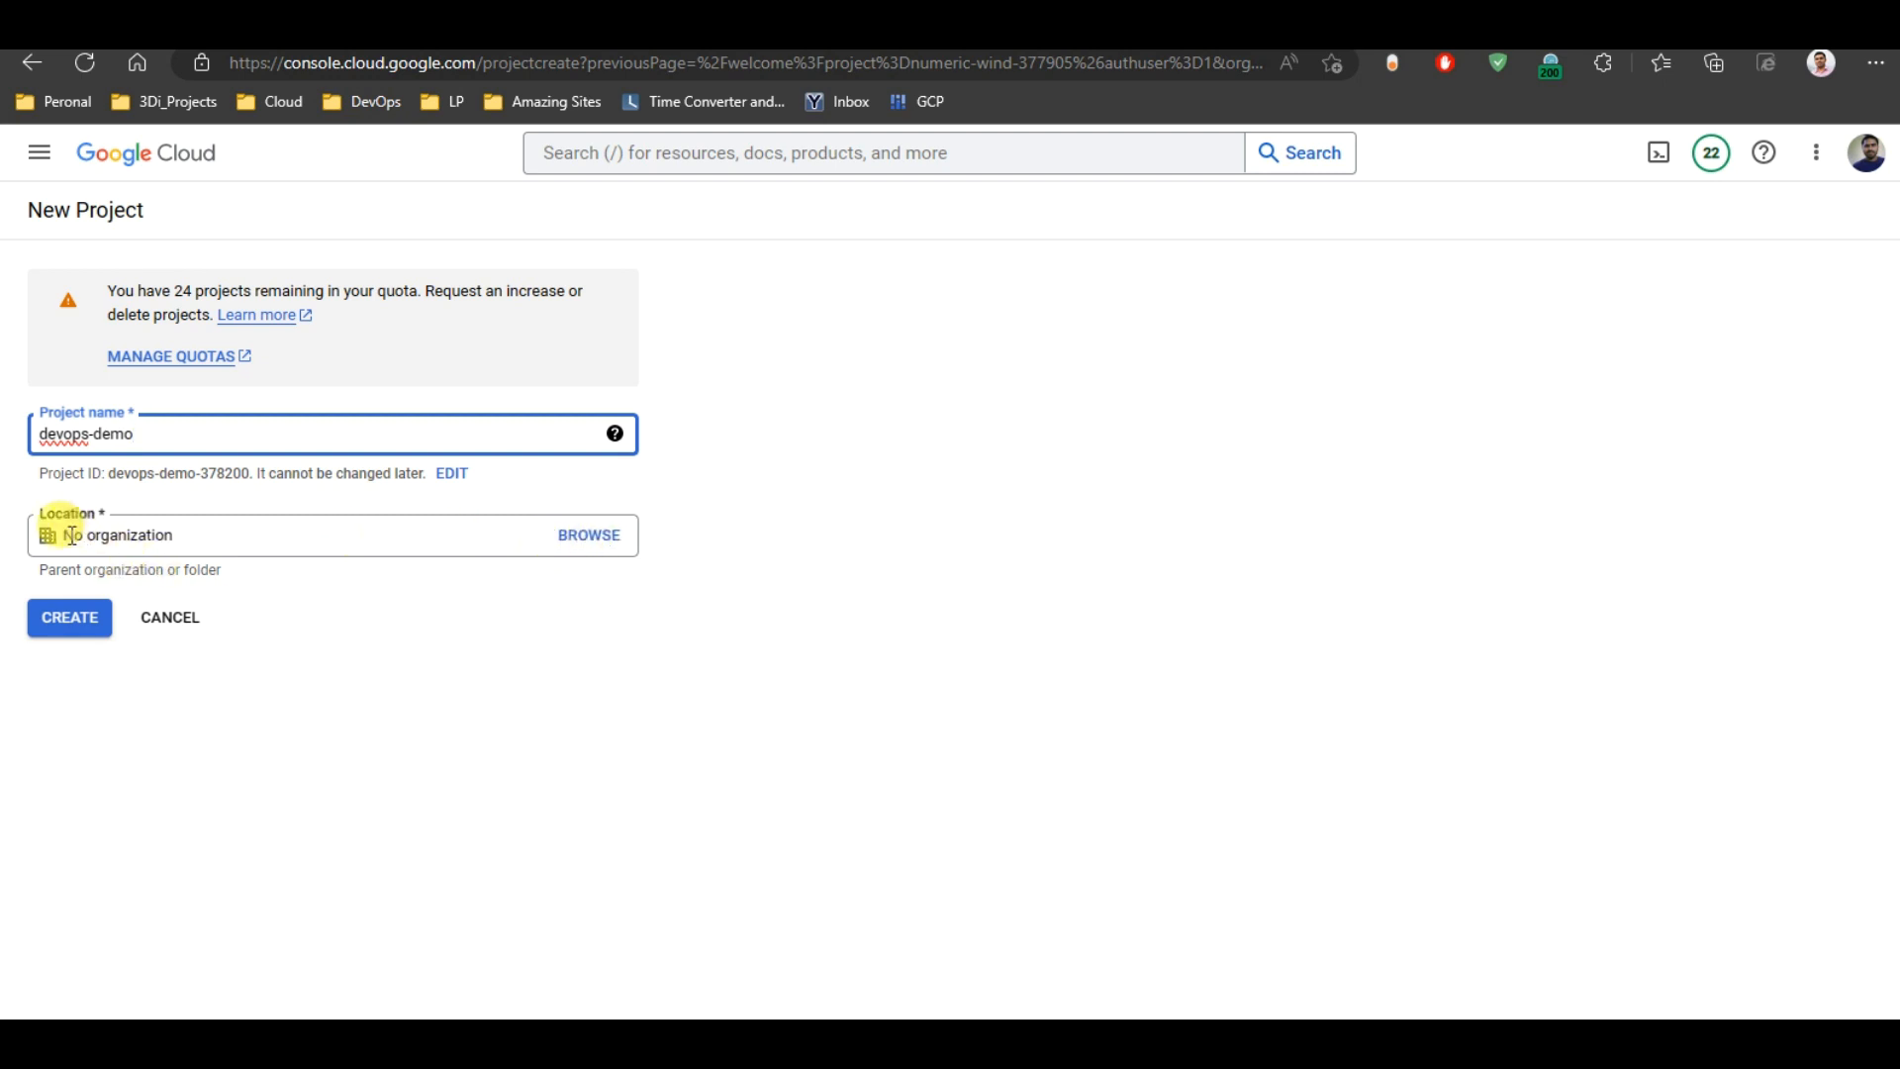
{"action": "left_click_drag", "start_coordinate": [59, 536], "coordinate": [172, 535]}
{"action": "left_click", "coordinate": [312, 639]}
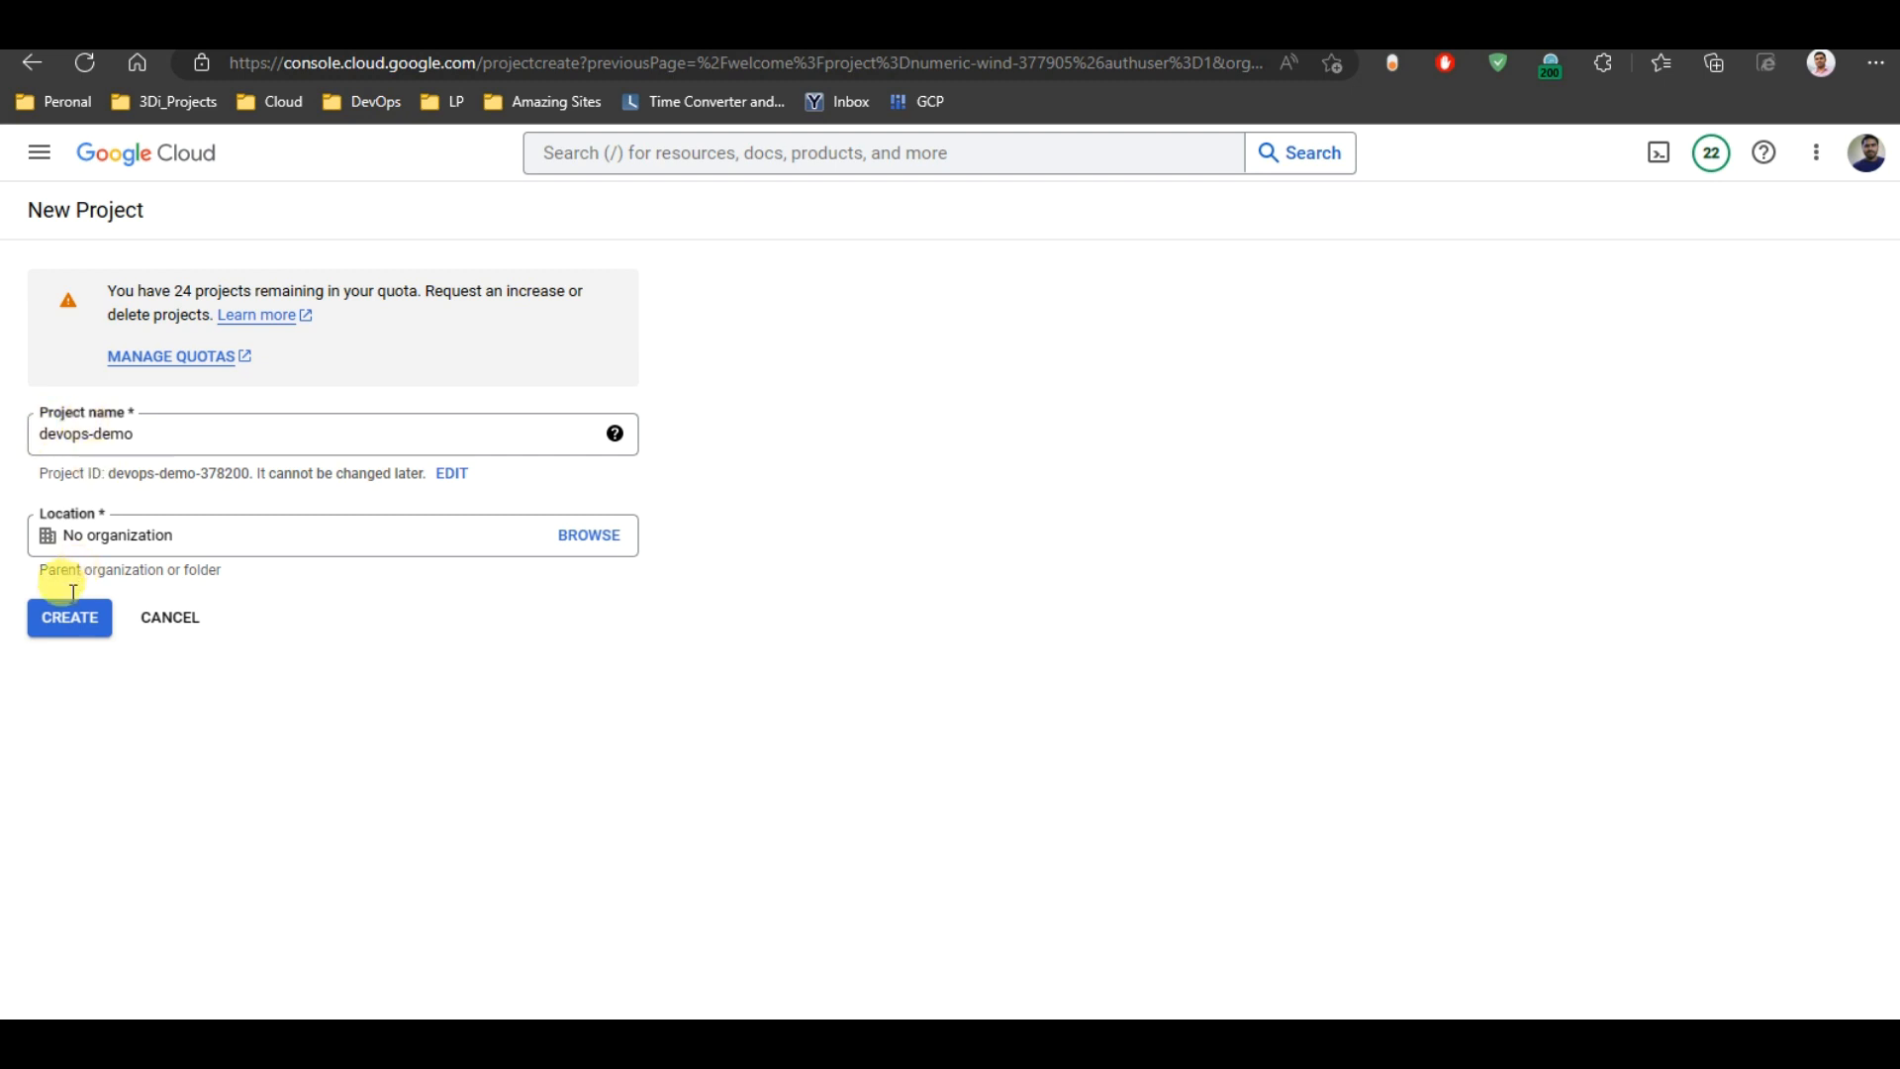
{"action": "left_click", "coordinate": [593, 537]}
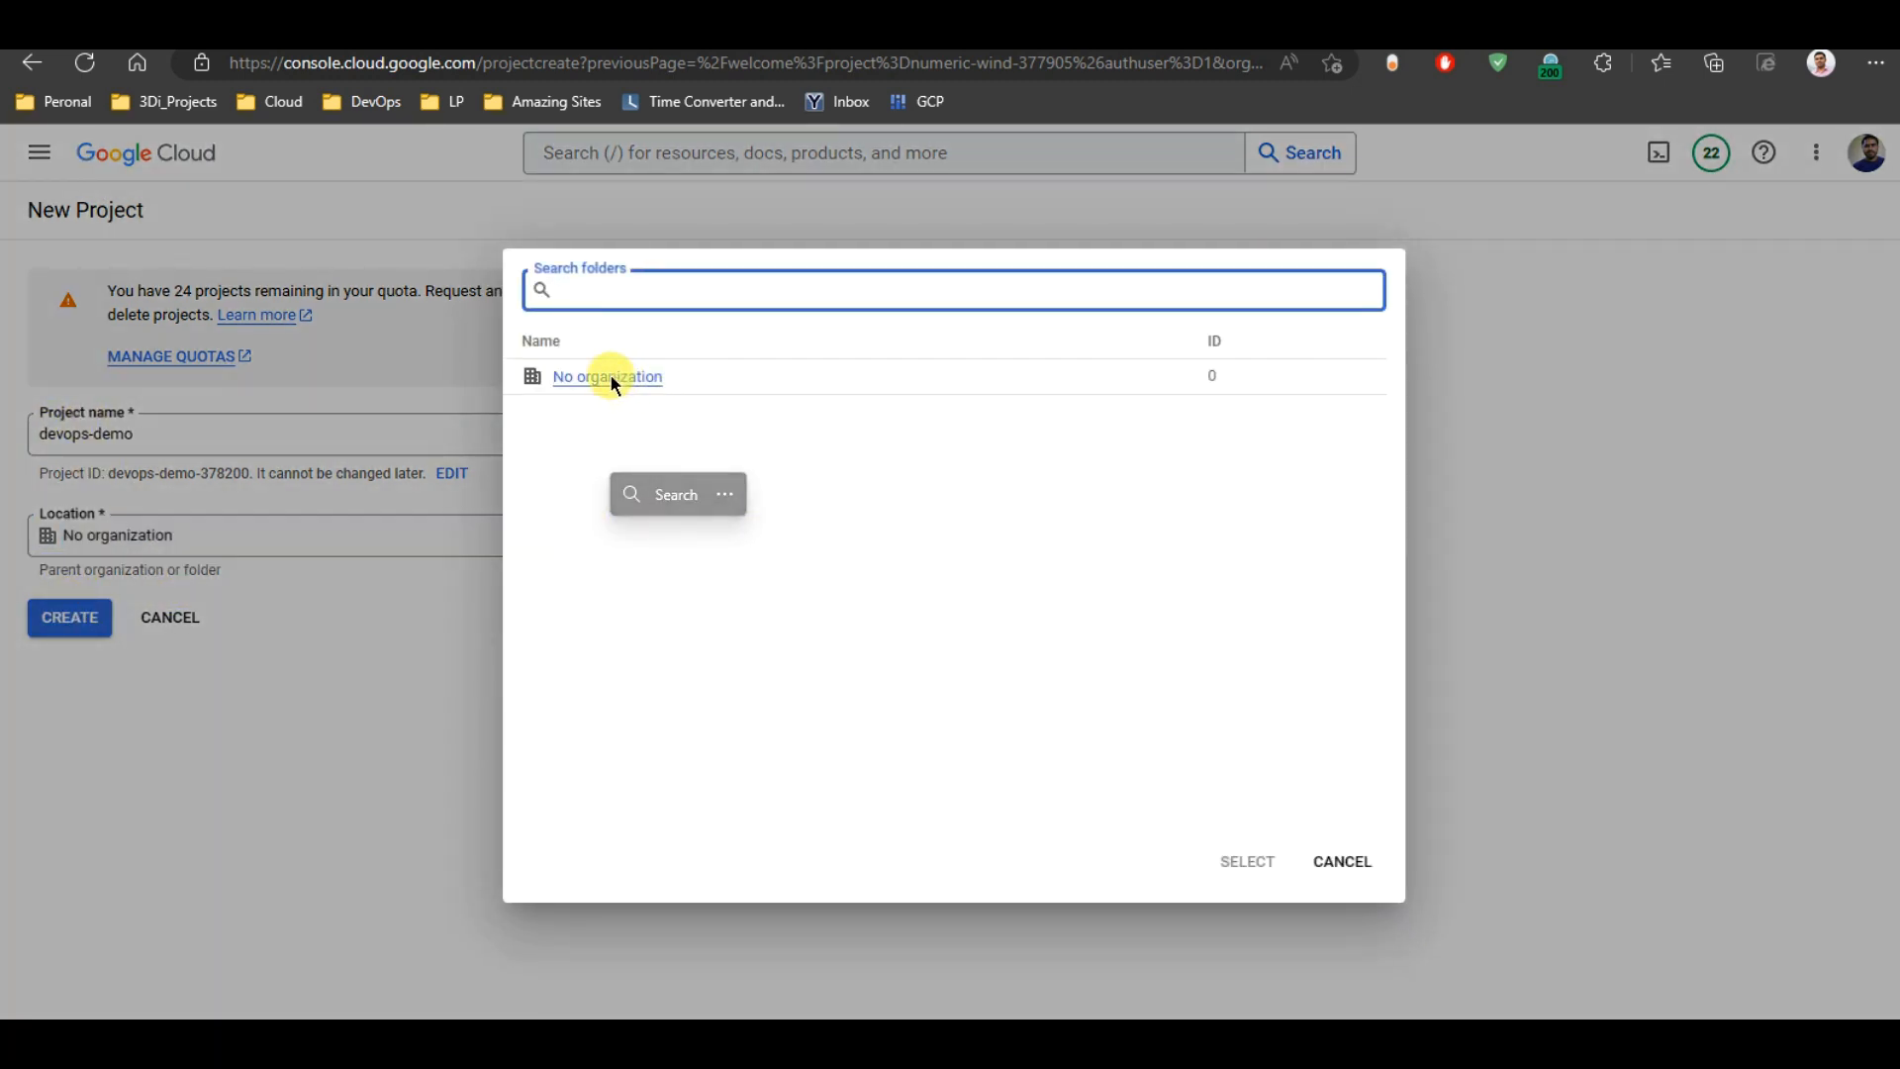
{"action": "left_click", "coordinate": [1331, 875]}
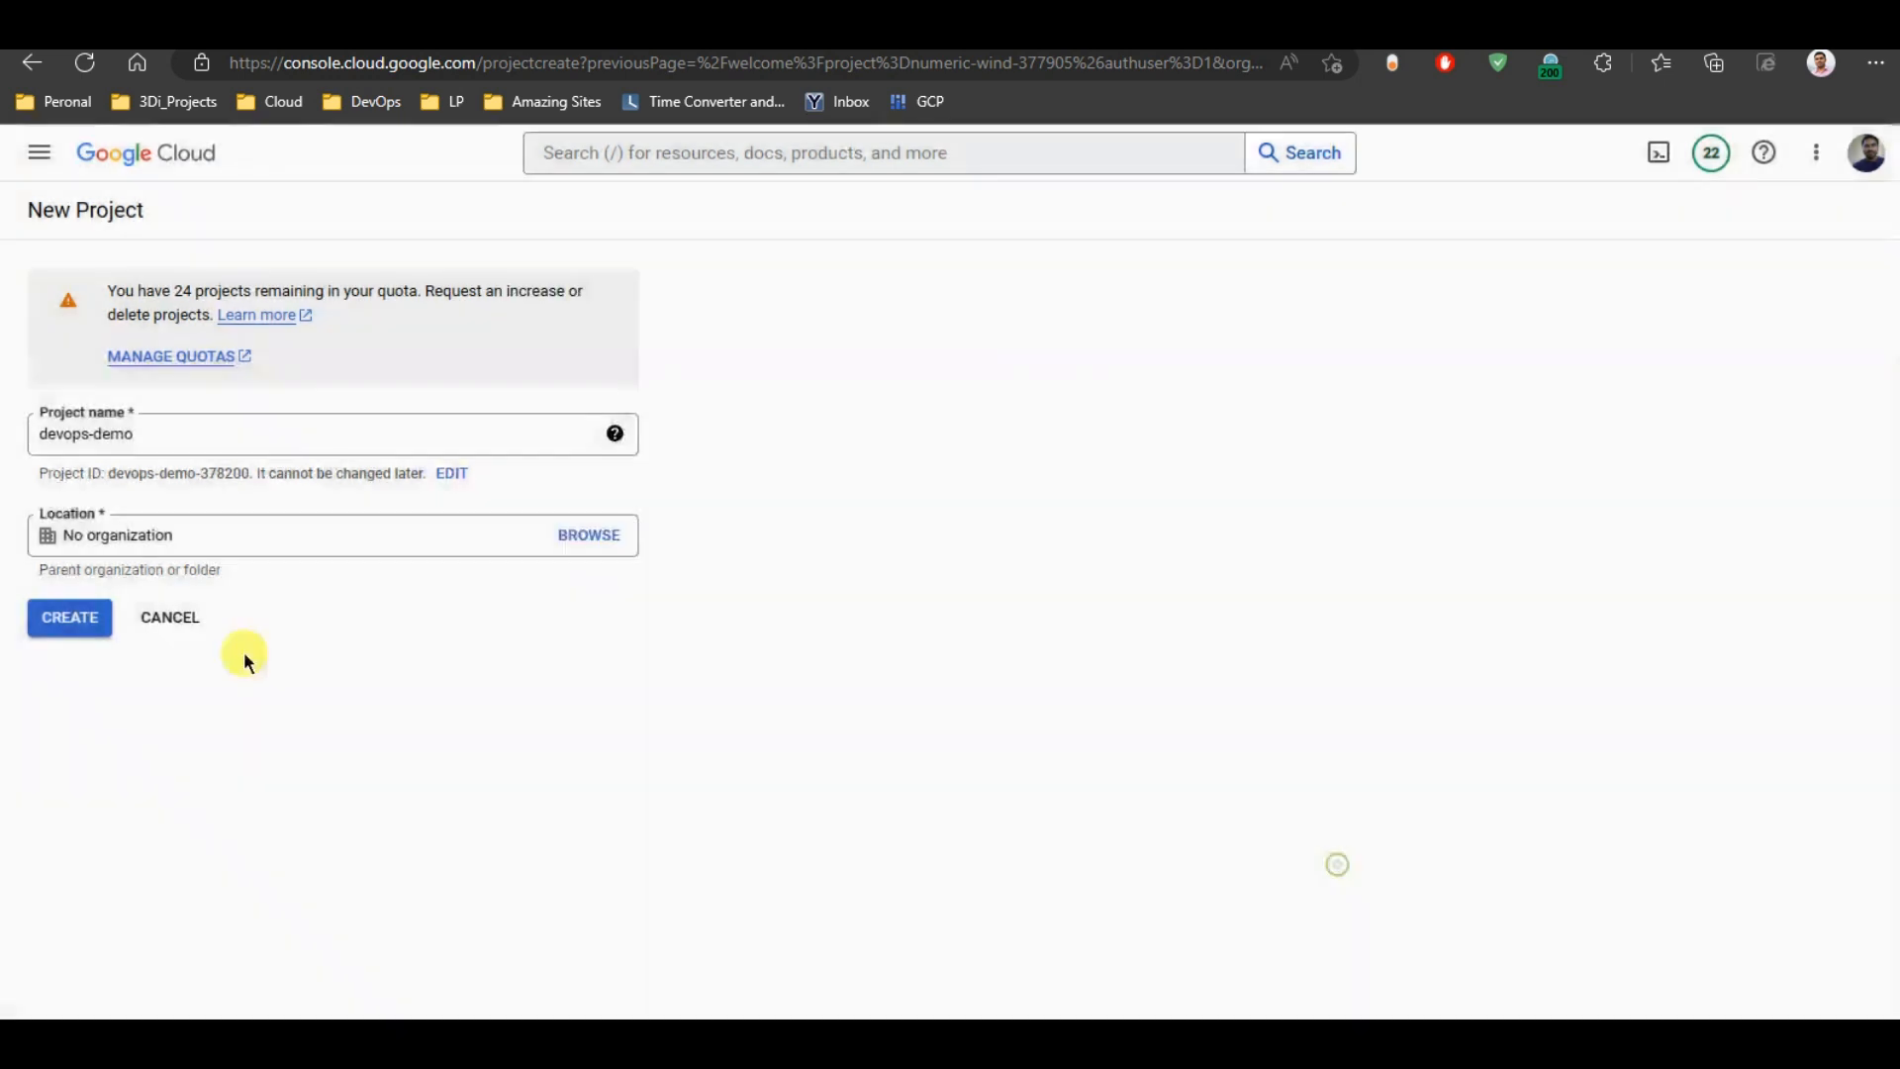
{"action": "left_click", "coordinate": [68, 623]}
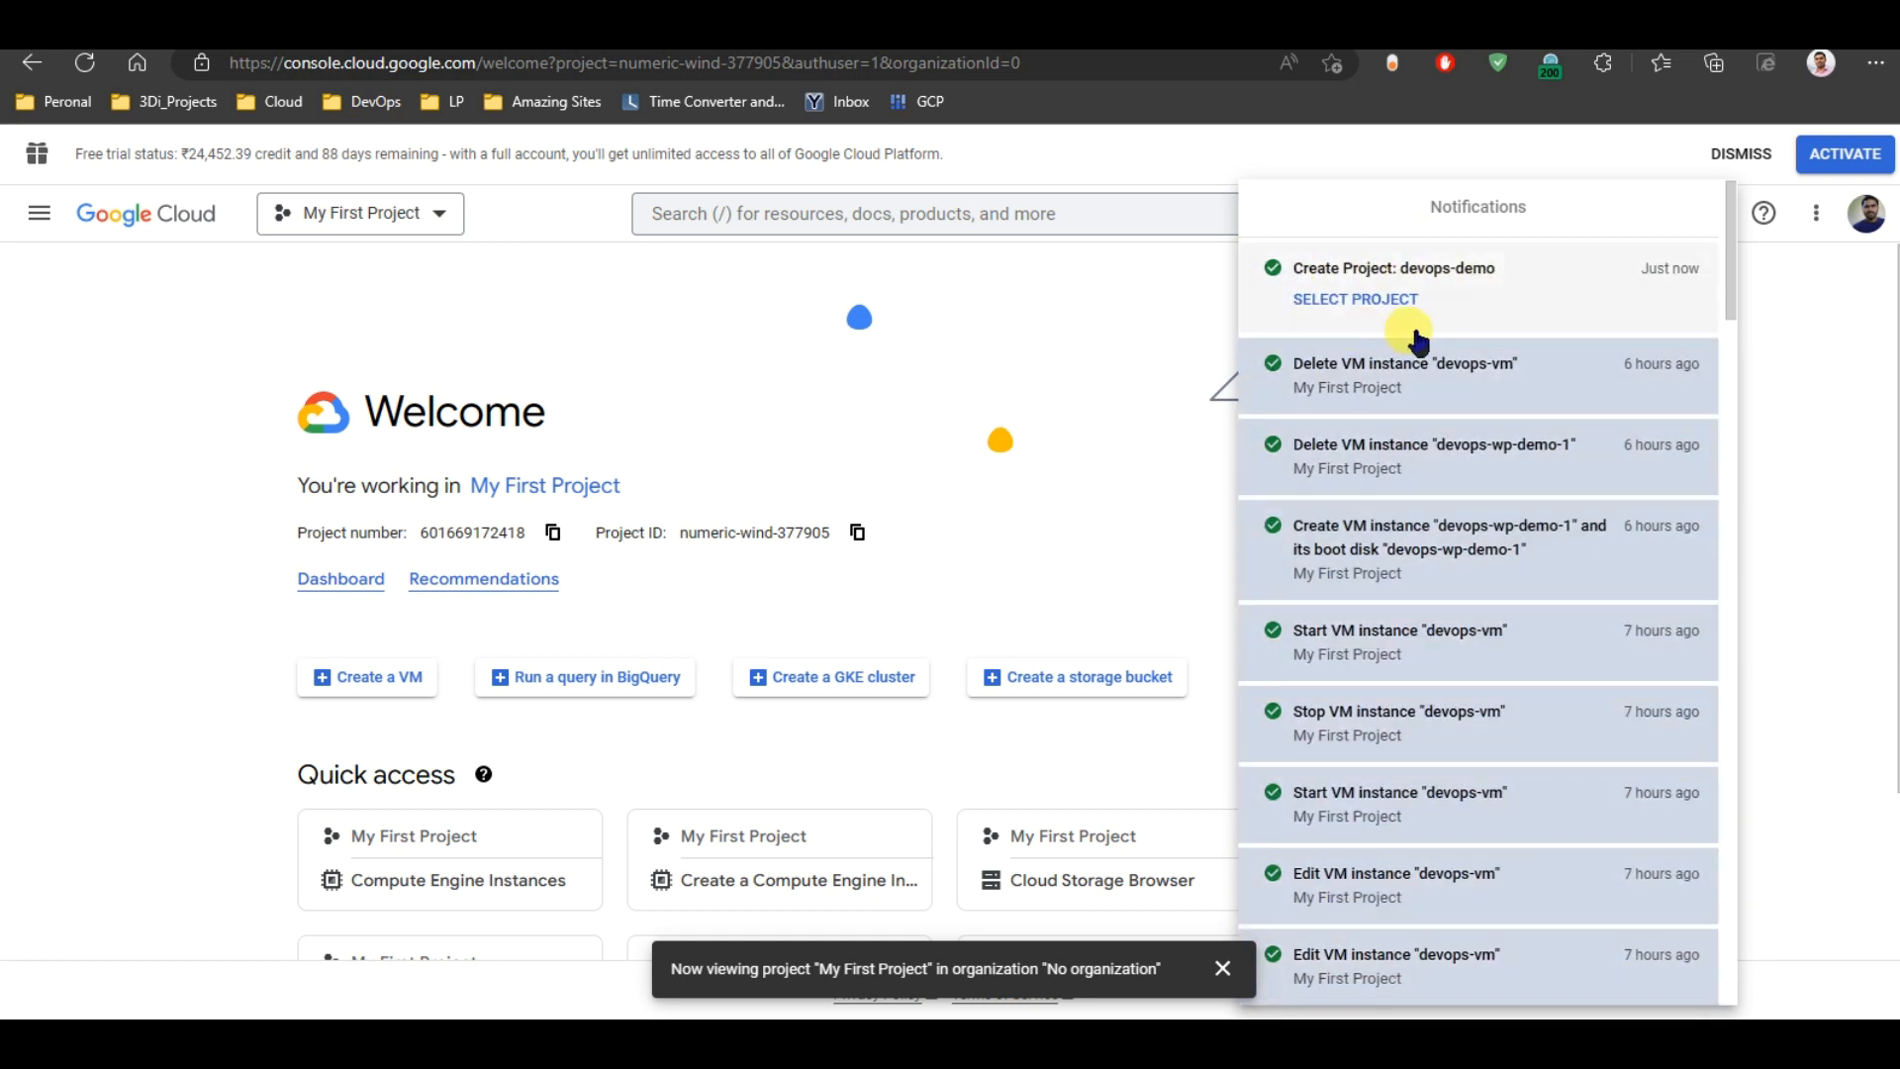
Step: Dismiss the notifications and switch the console to the devops-demo project
{"action": "left_click", "coordinate": [954, 328]}
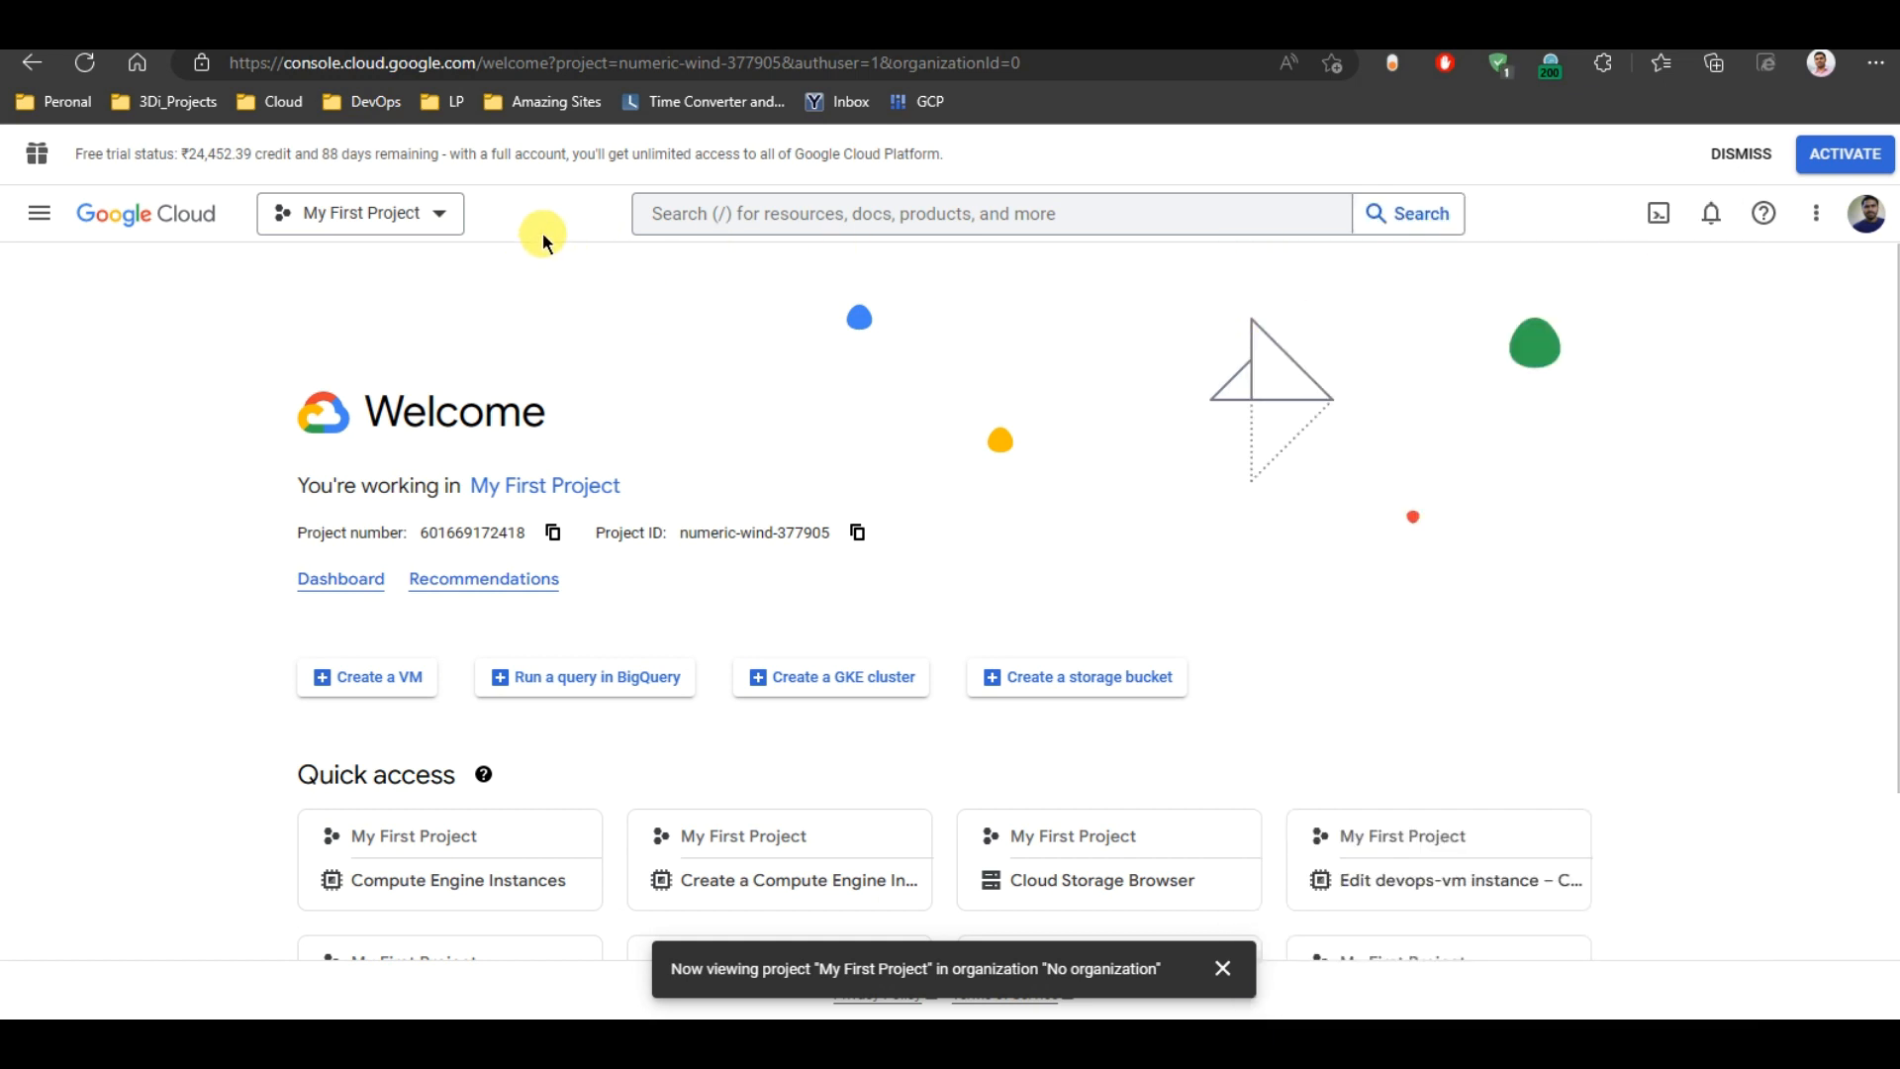
{"action": "left_click", "coordinate": [447, 215]}
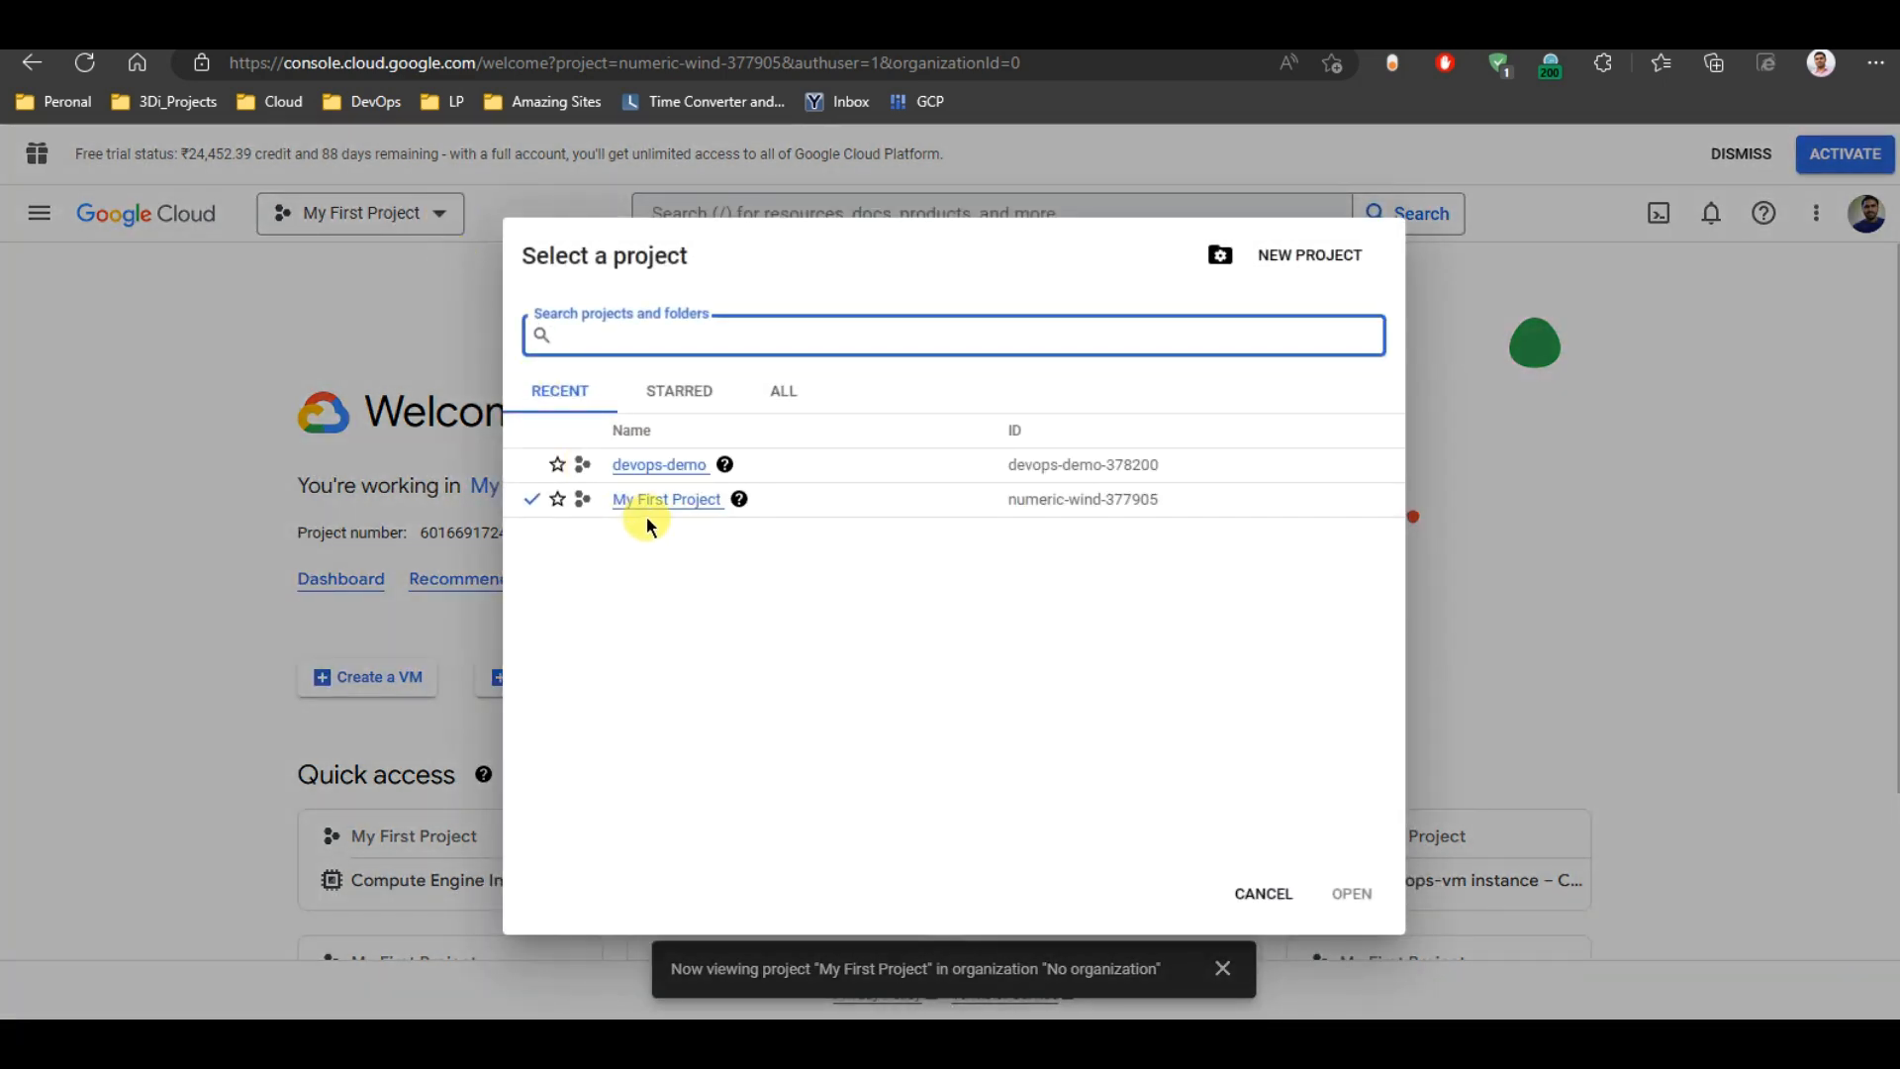
{"action": "left_click", "coordinate": [656, 471]}
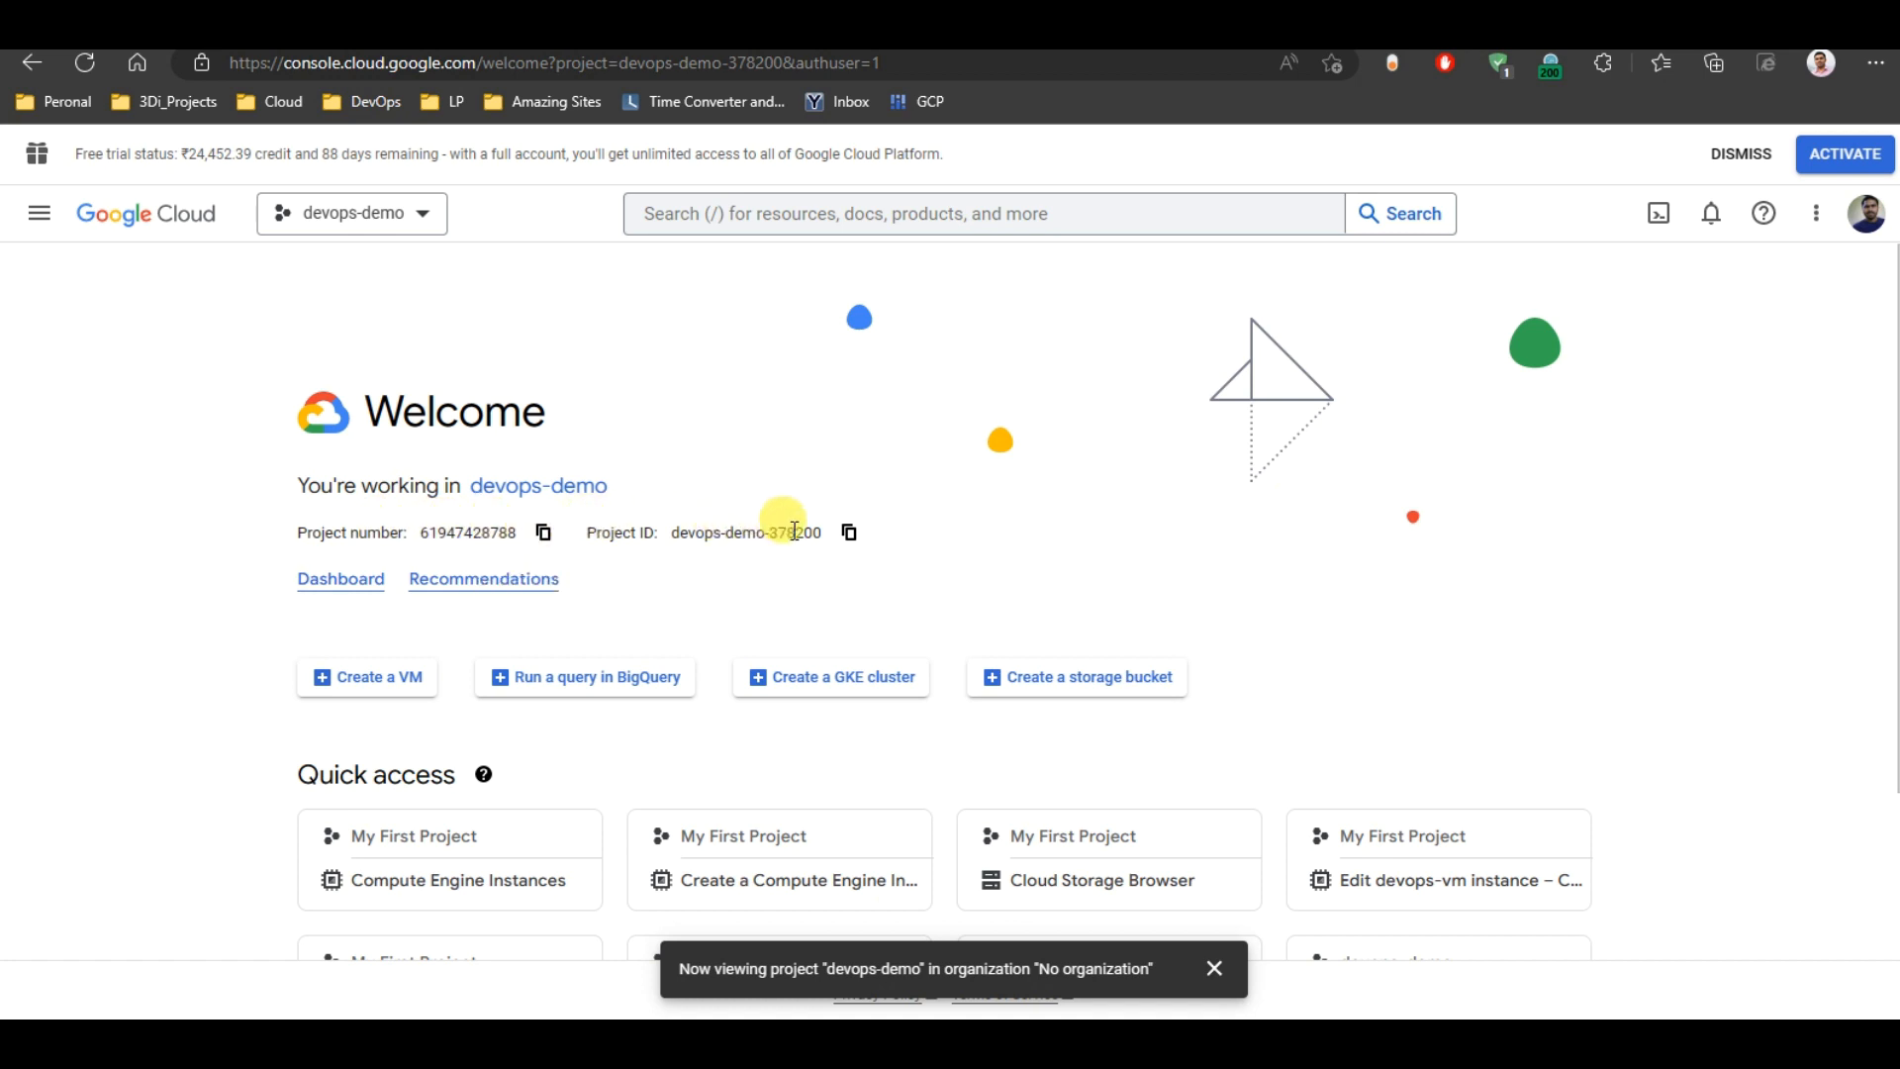
Step: Go to the Compute Engine VM instances and enable the Compute Engine API for the devops-demo project
{"action": "left_click", "coordinate": [41, 216]}
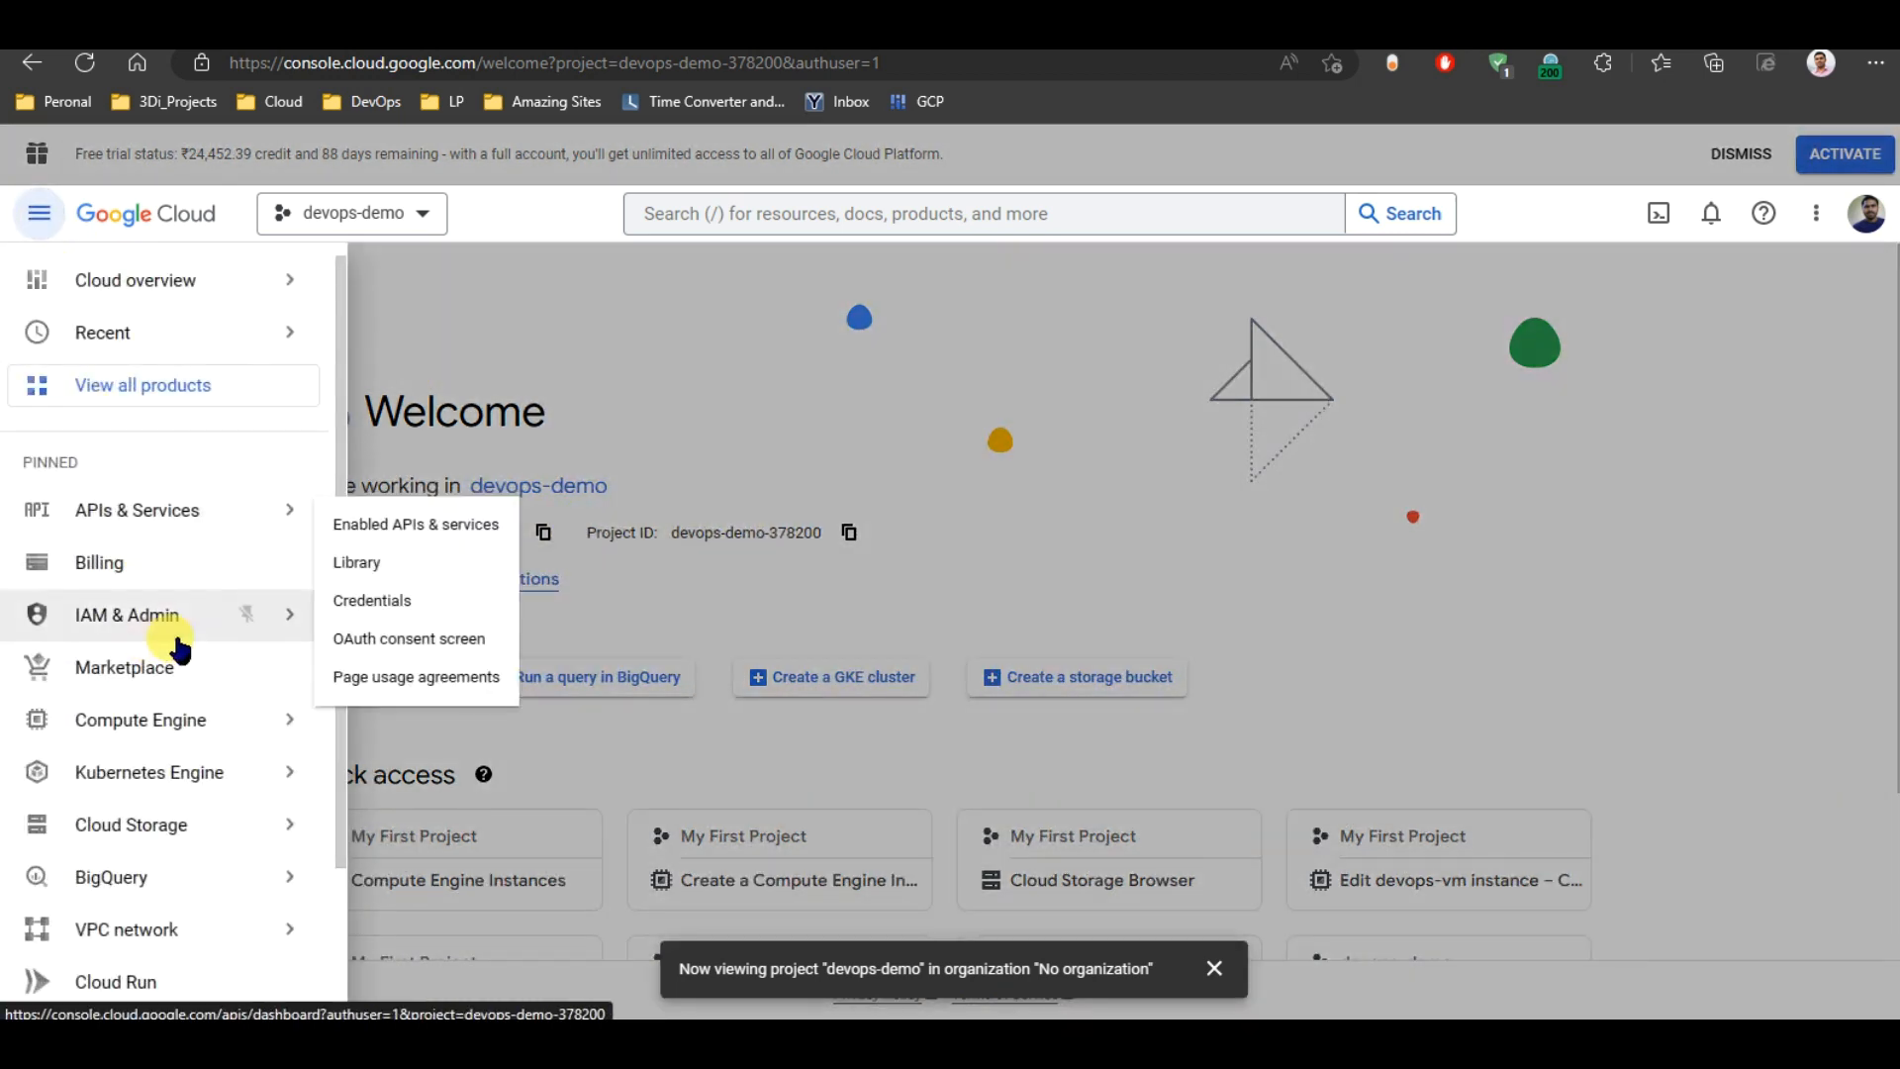
{"action": "mouse_move", "coordinate": [228, 720]}
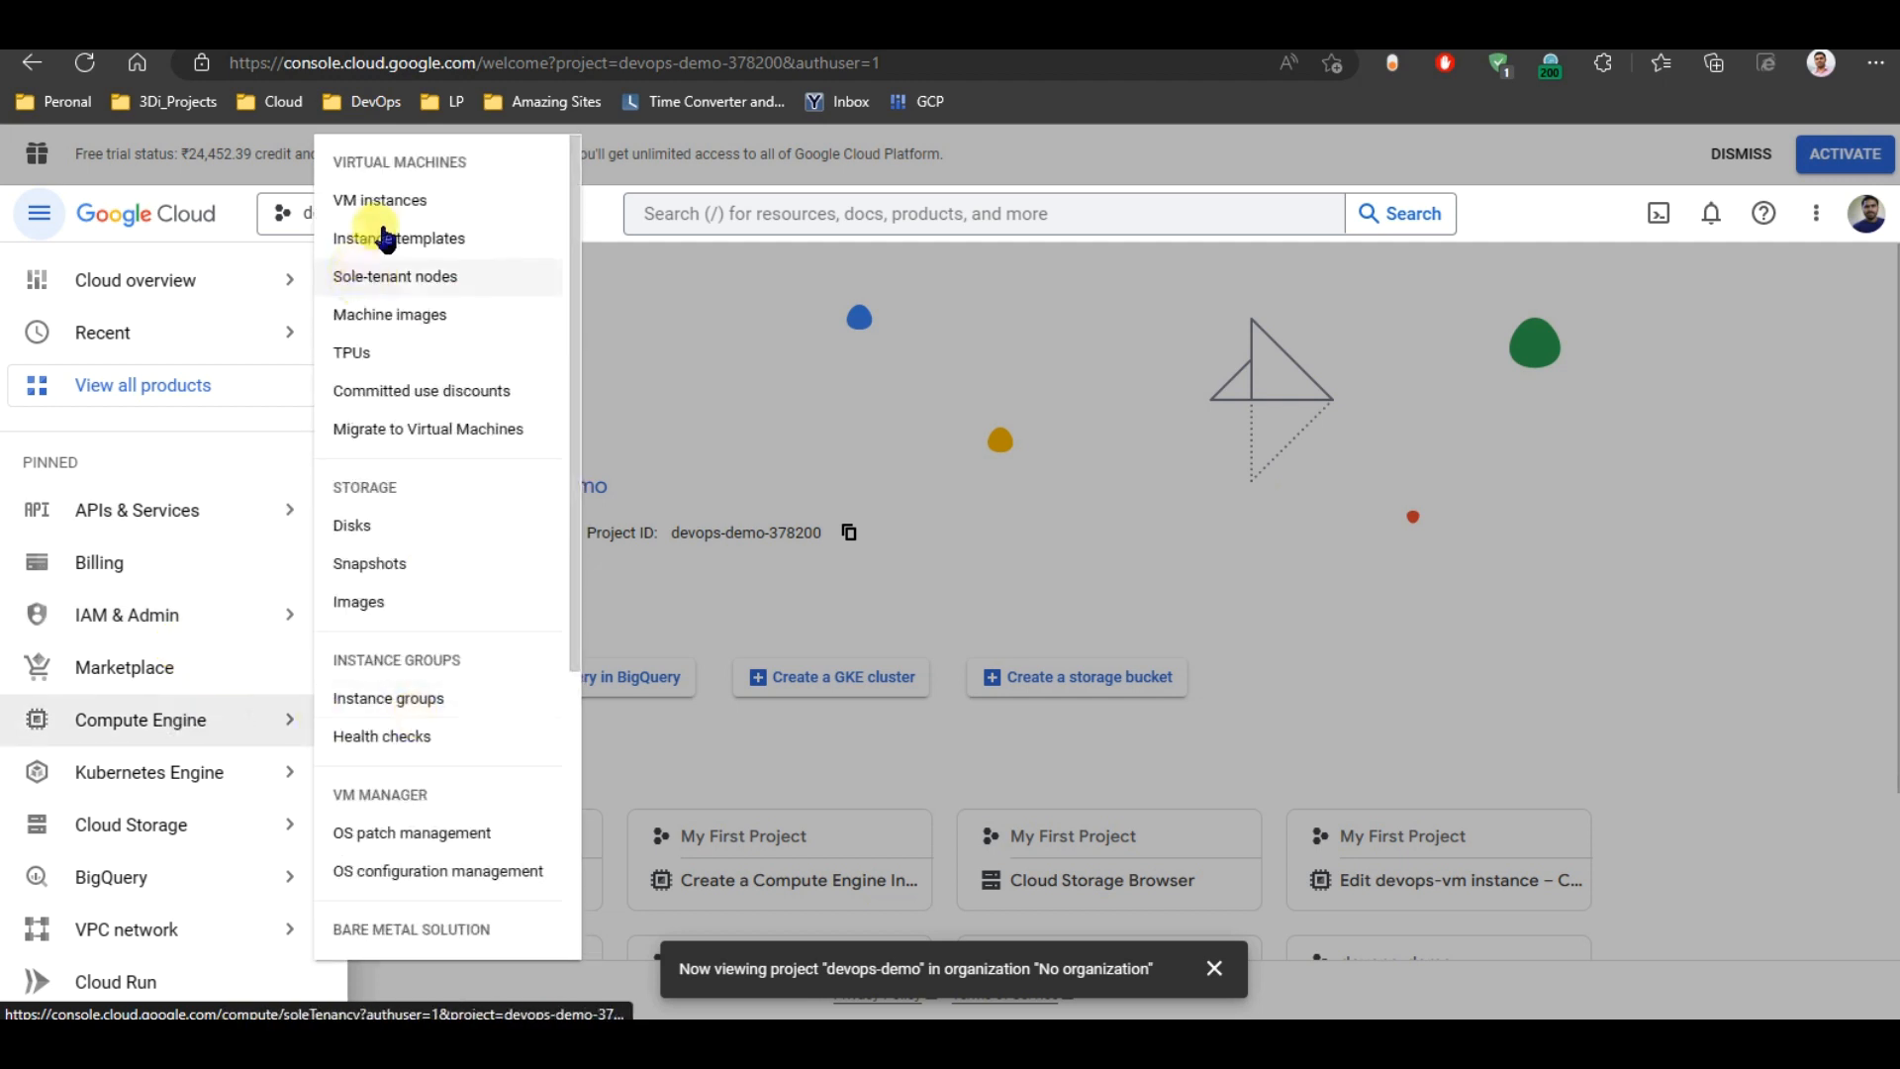
{"action": "left_click", "coordinate": [395, 198]}
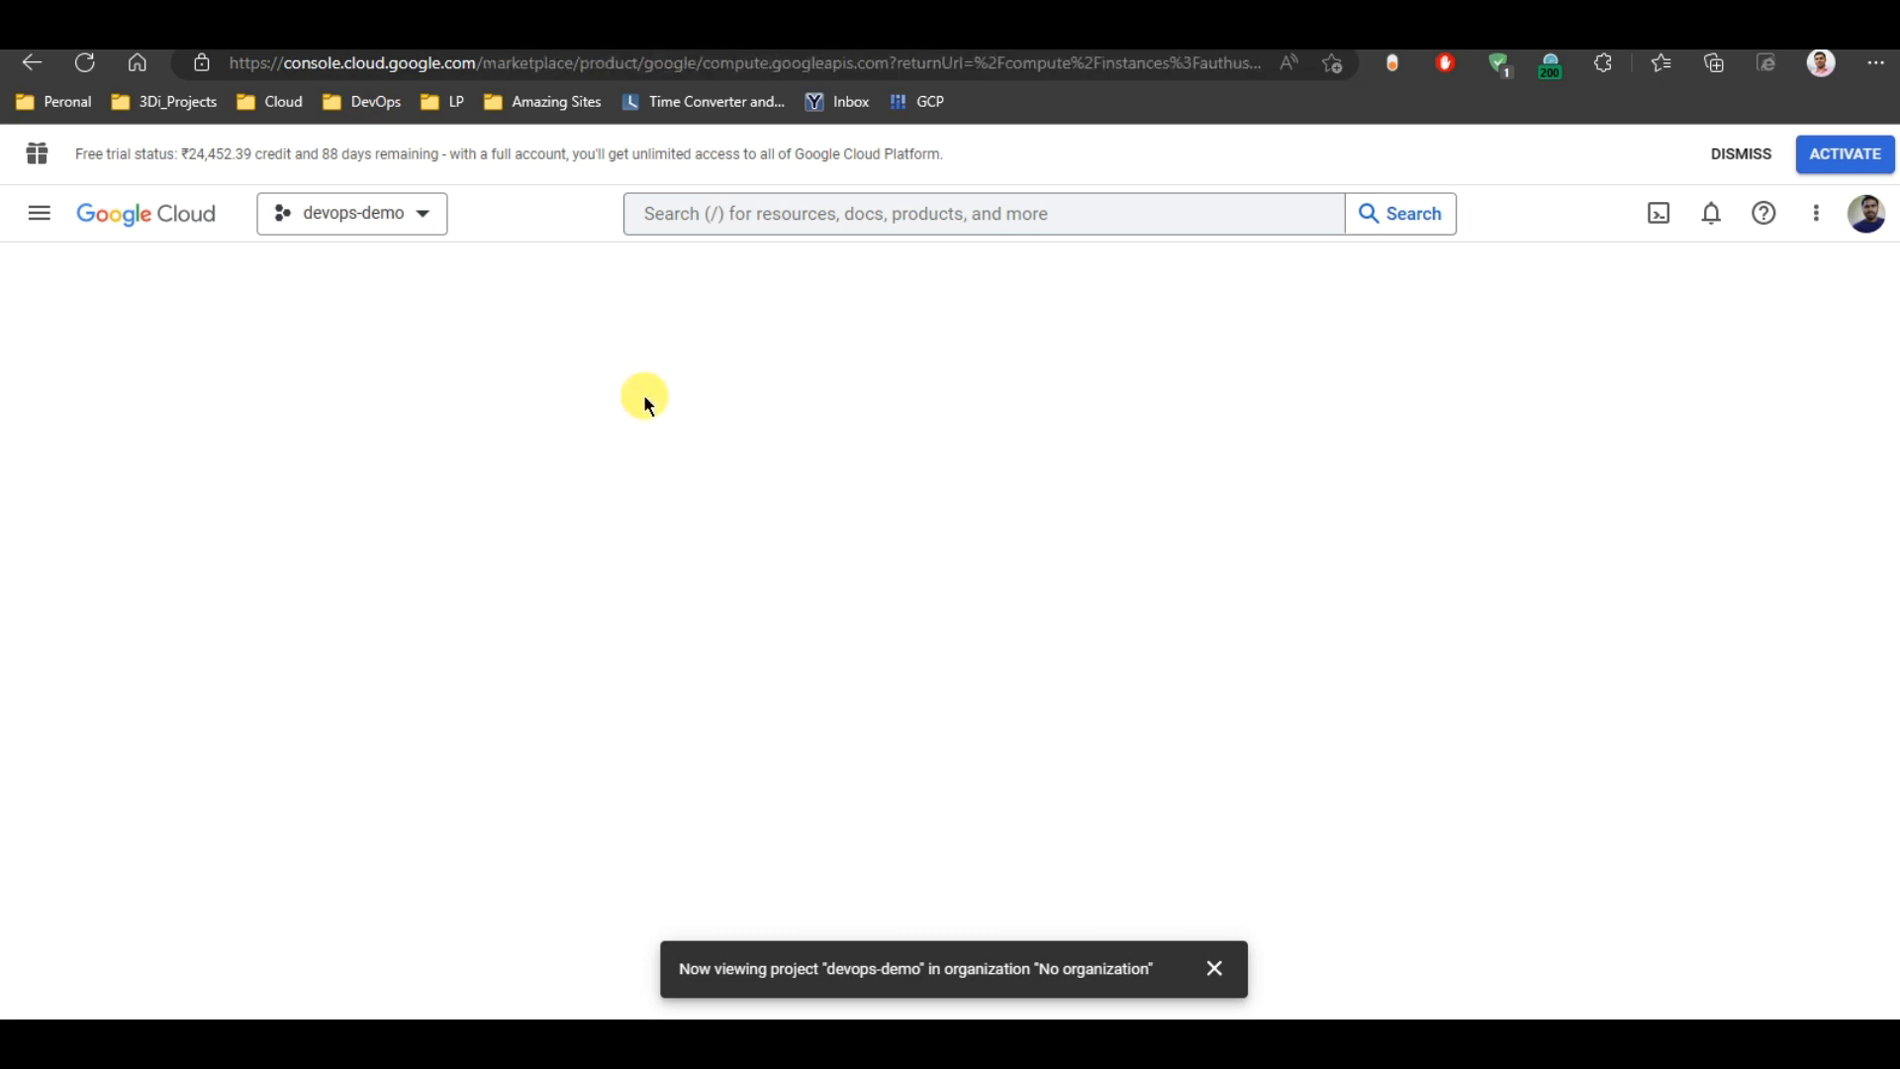
{"action": "left_click", "coordinate": [1215, 968]}
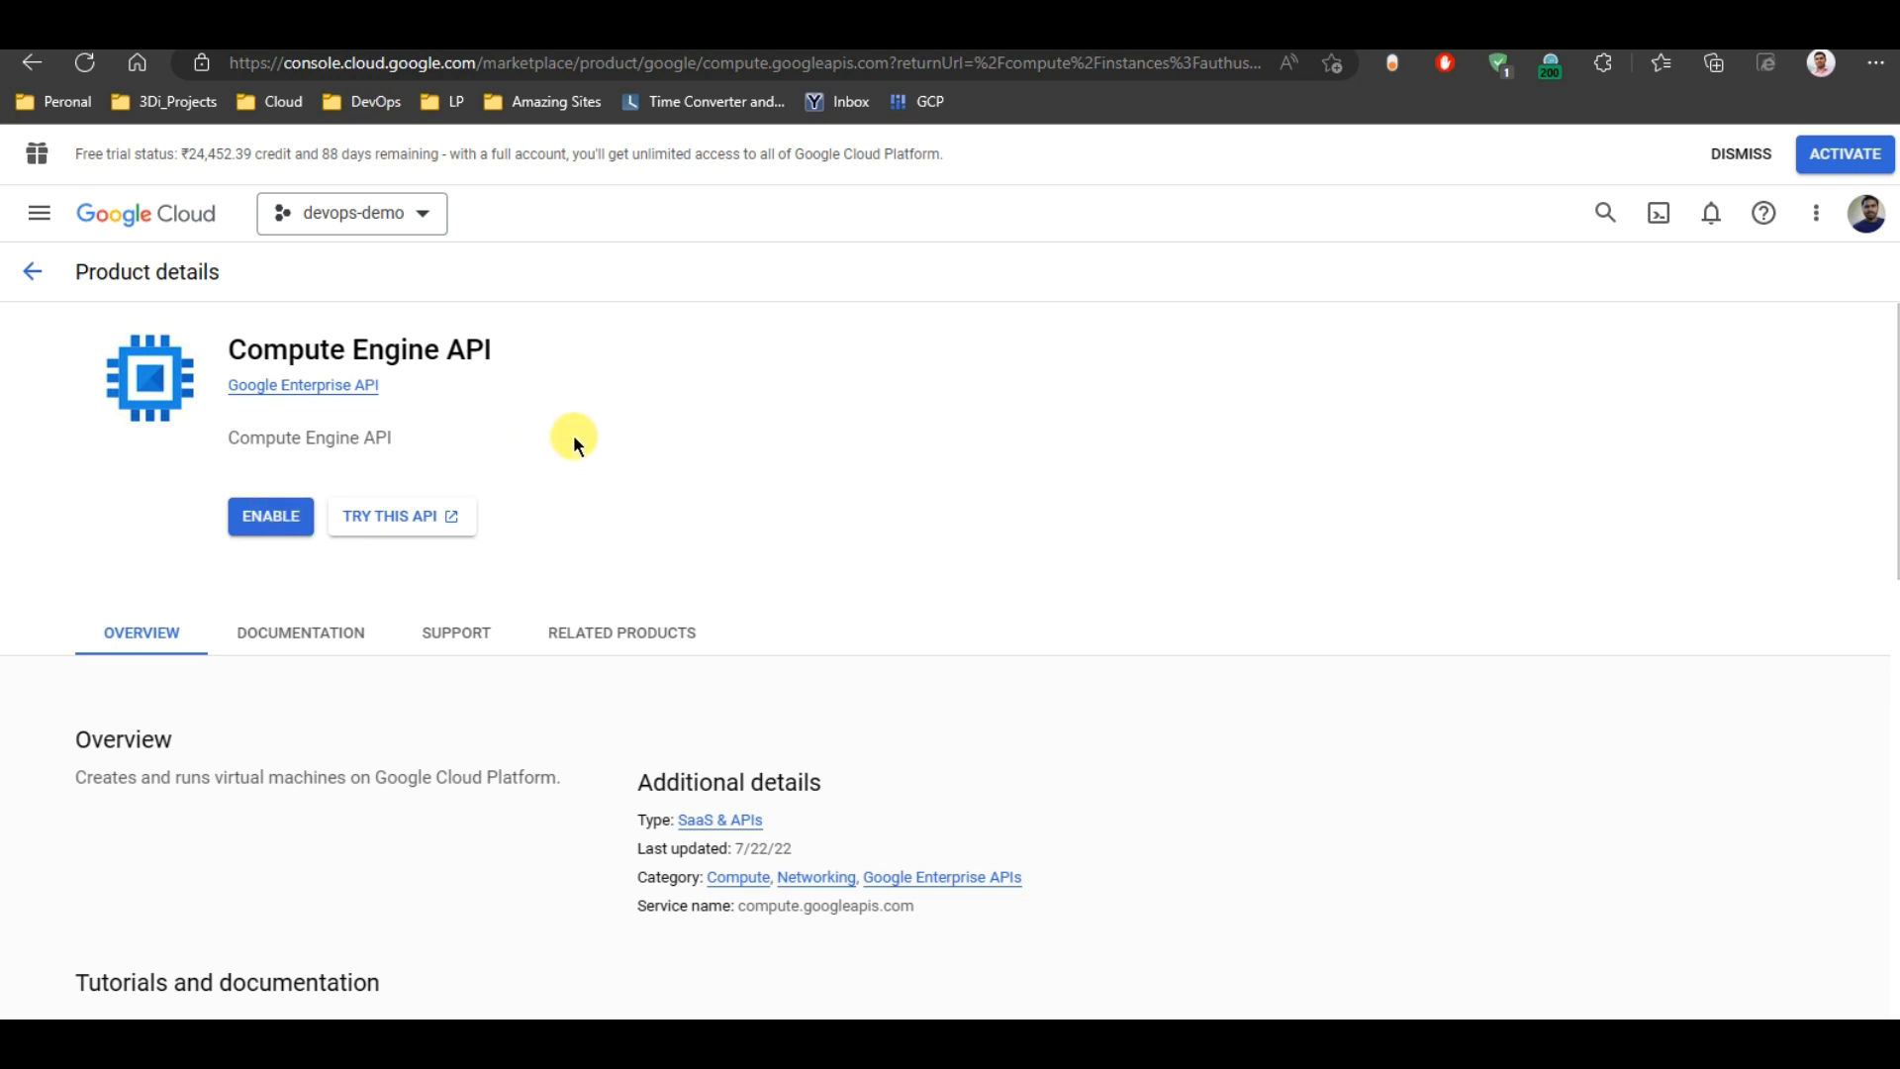
{"action": "left_click", "coordinate": [253, 524]}
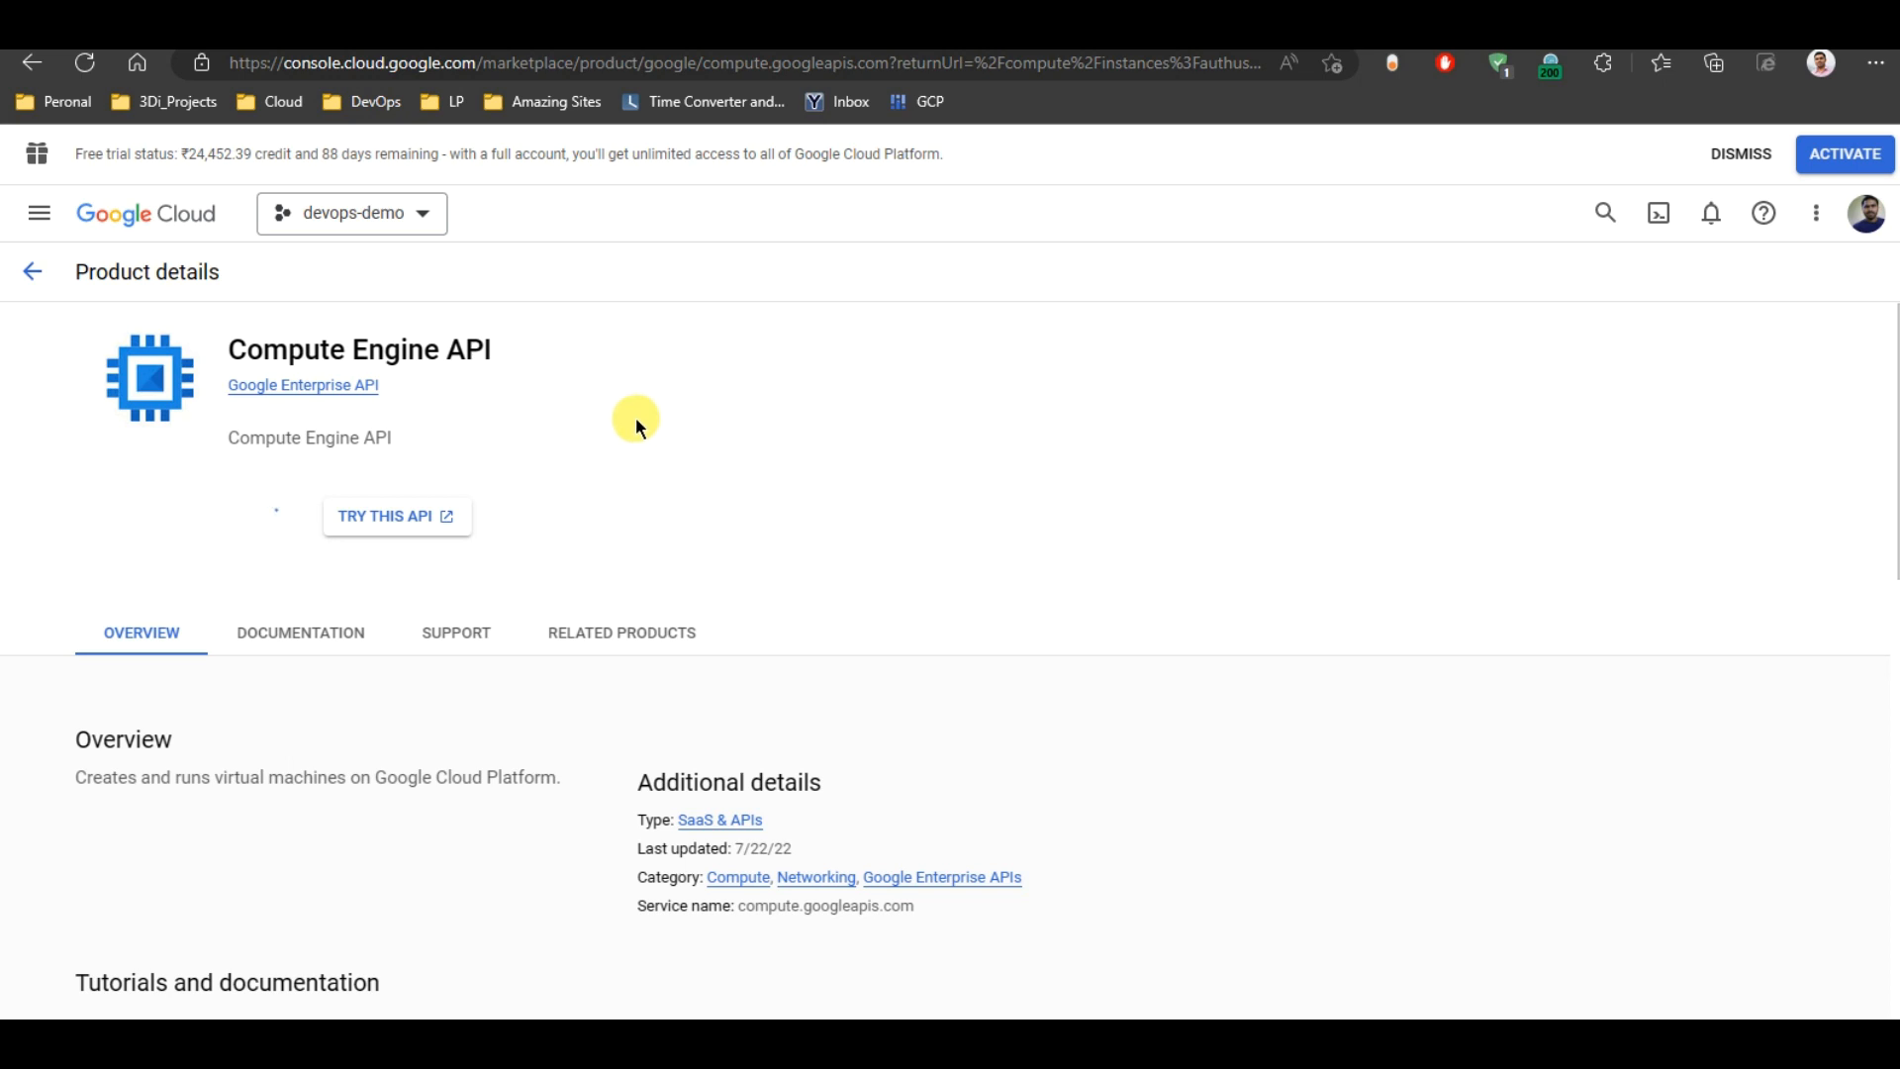
Step: Go to the project's VPC networks, continue past the loading error and request enabling of the Compute Engine API again
{"action": "left_click", "coordinate": [40, 213]}
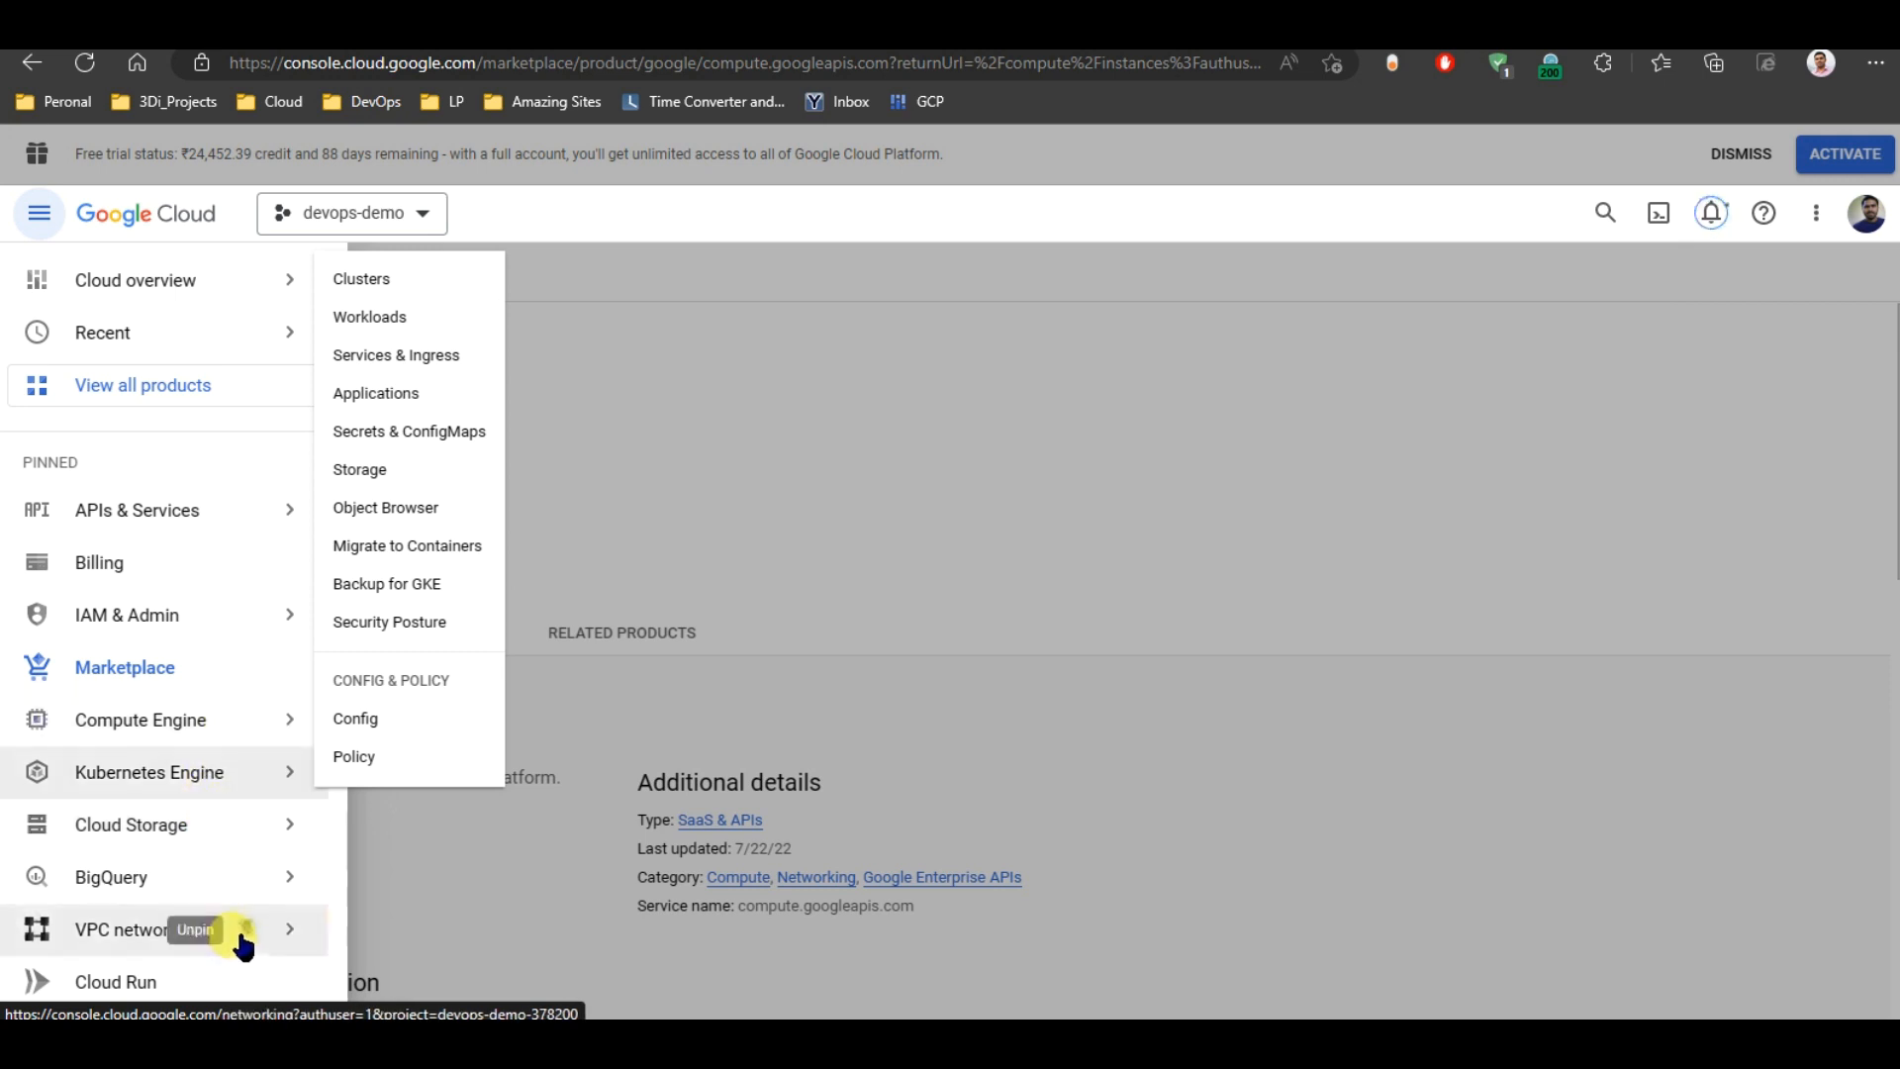
{"action": "mouse_move", "coordinate": [286, 940]}
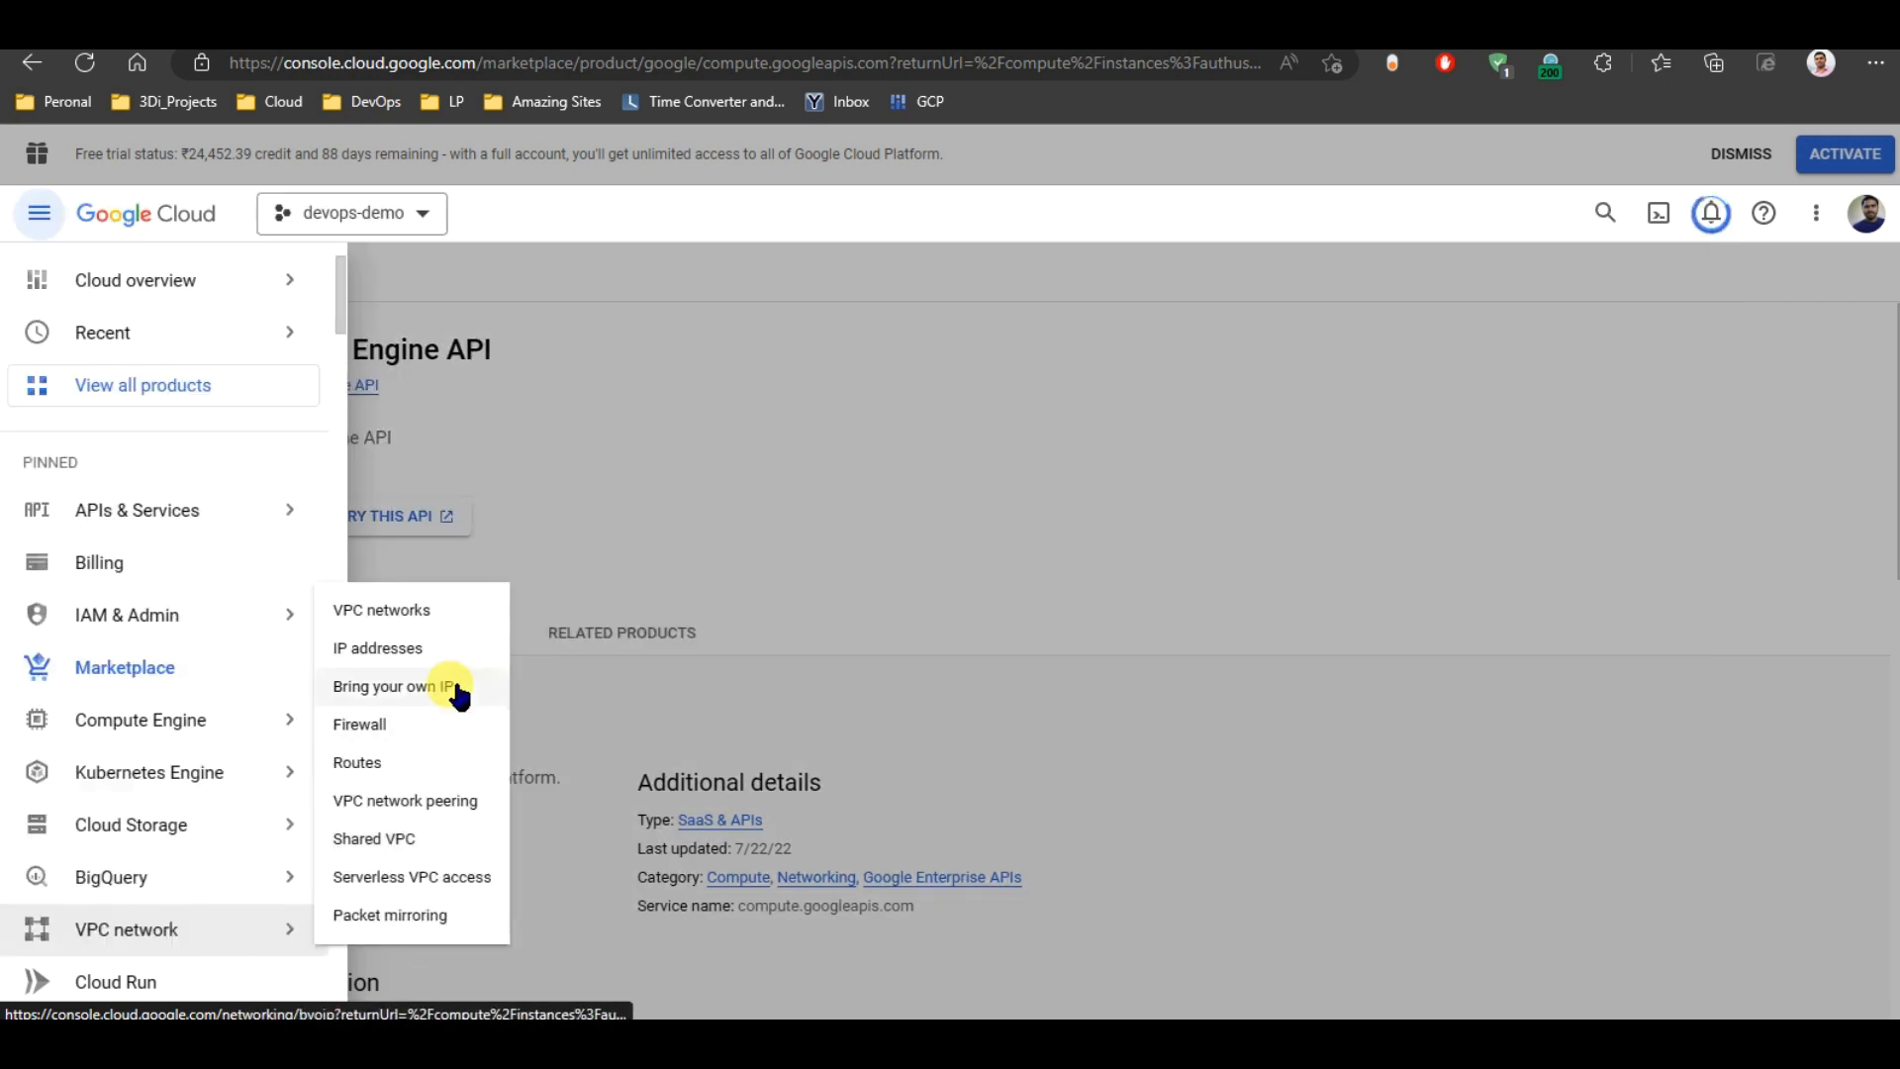
{"action": "left_click", "coordinate": [413, 618]}
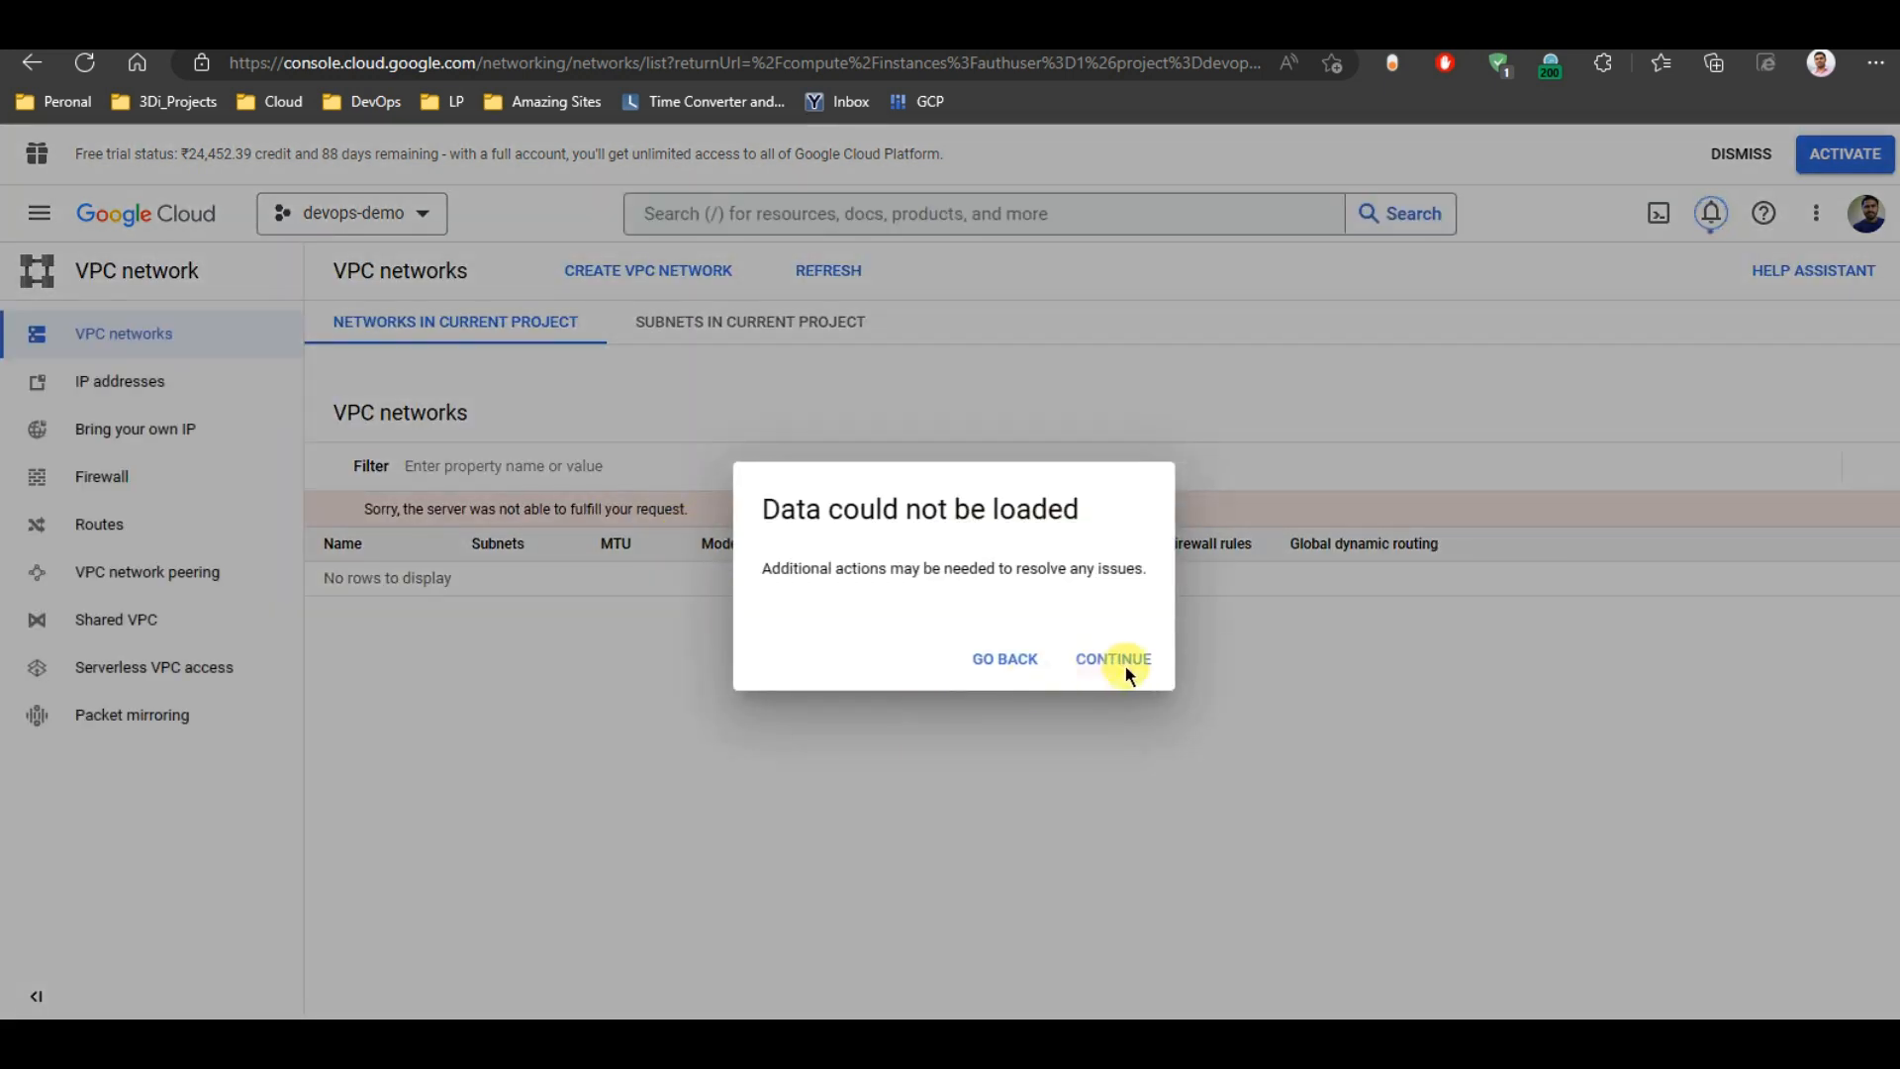
{"action": "left_click", "coordinate": [1119, 660]}
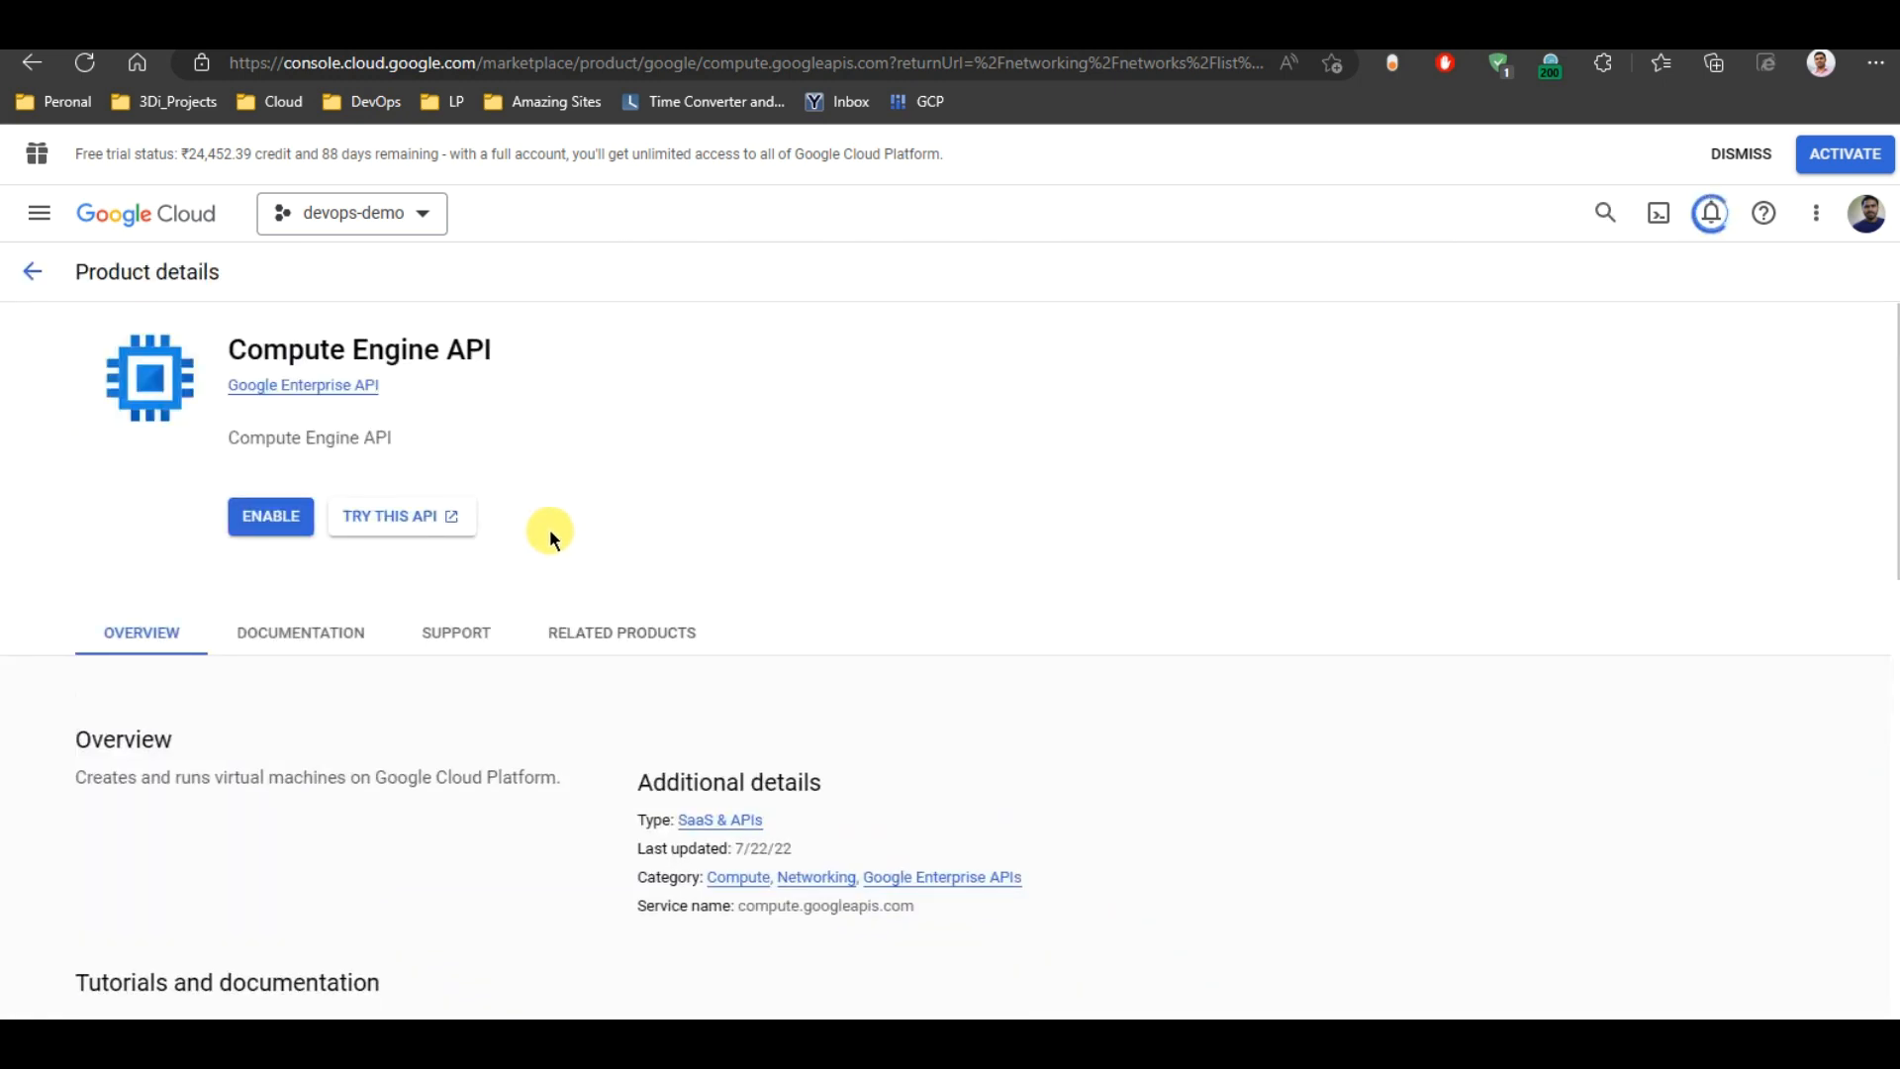
{"action": "left_click", "coordinate": [271, 516]}
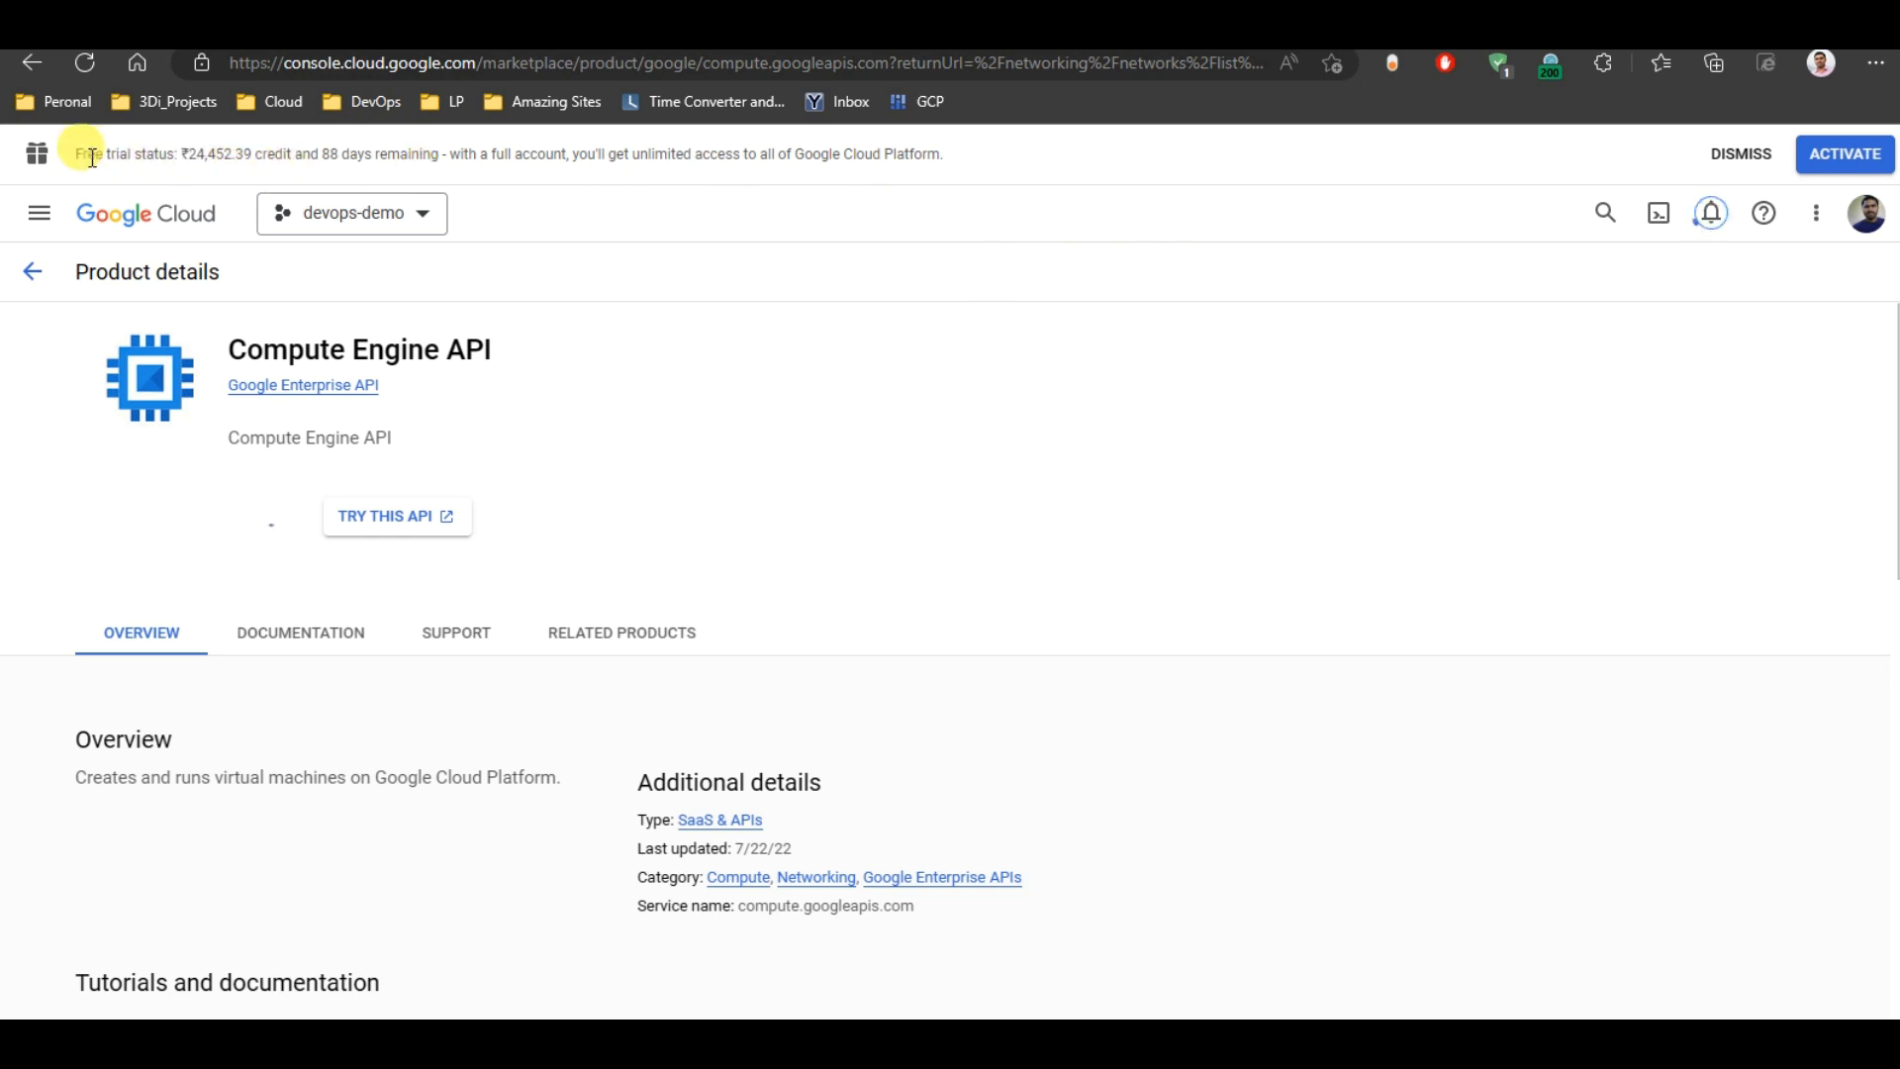
{"action": "left_click_drag", "start_coordinate": [75, 150], "coordinate": [941, 156]}
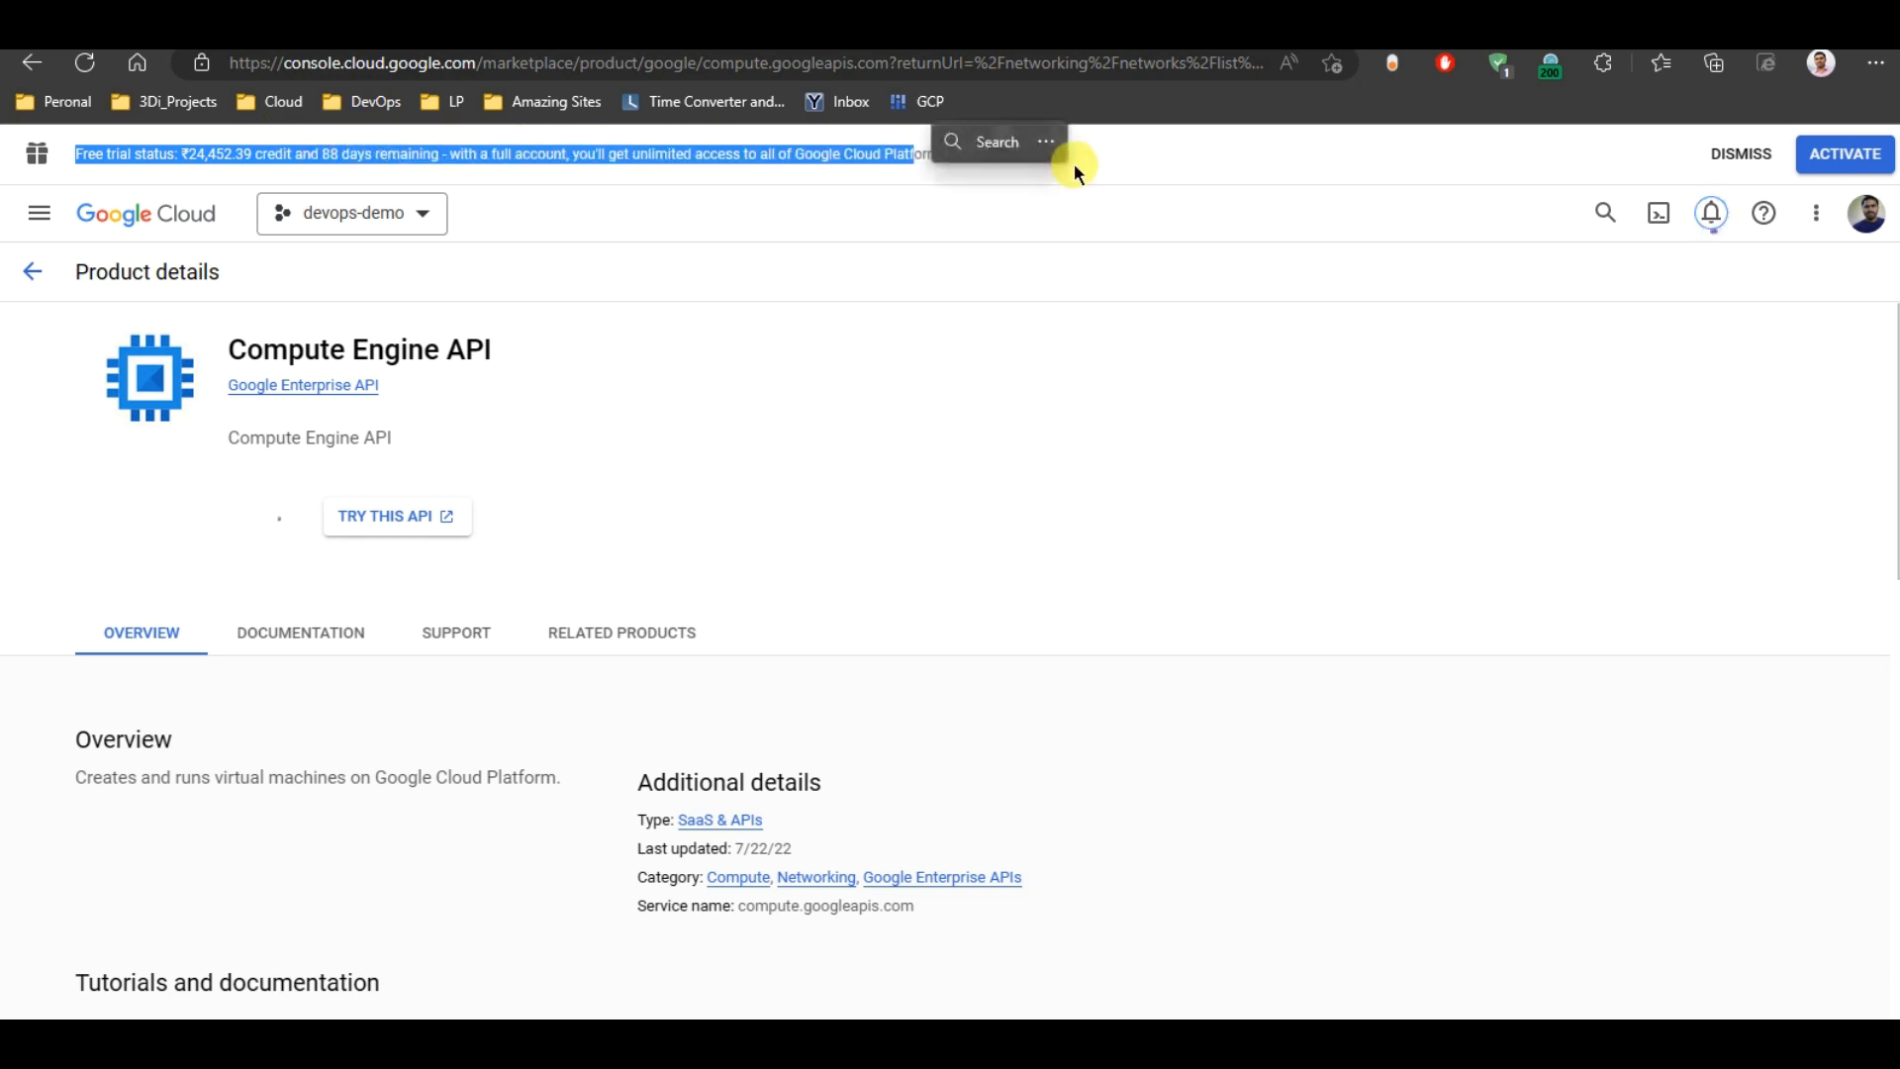
{"action": "left_click", "coordinate": [1099, 166]}
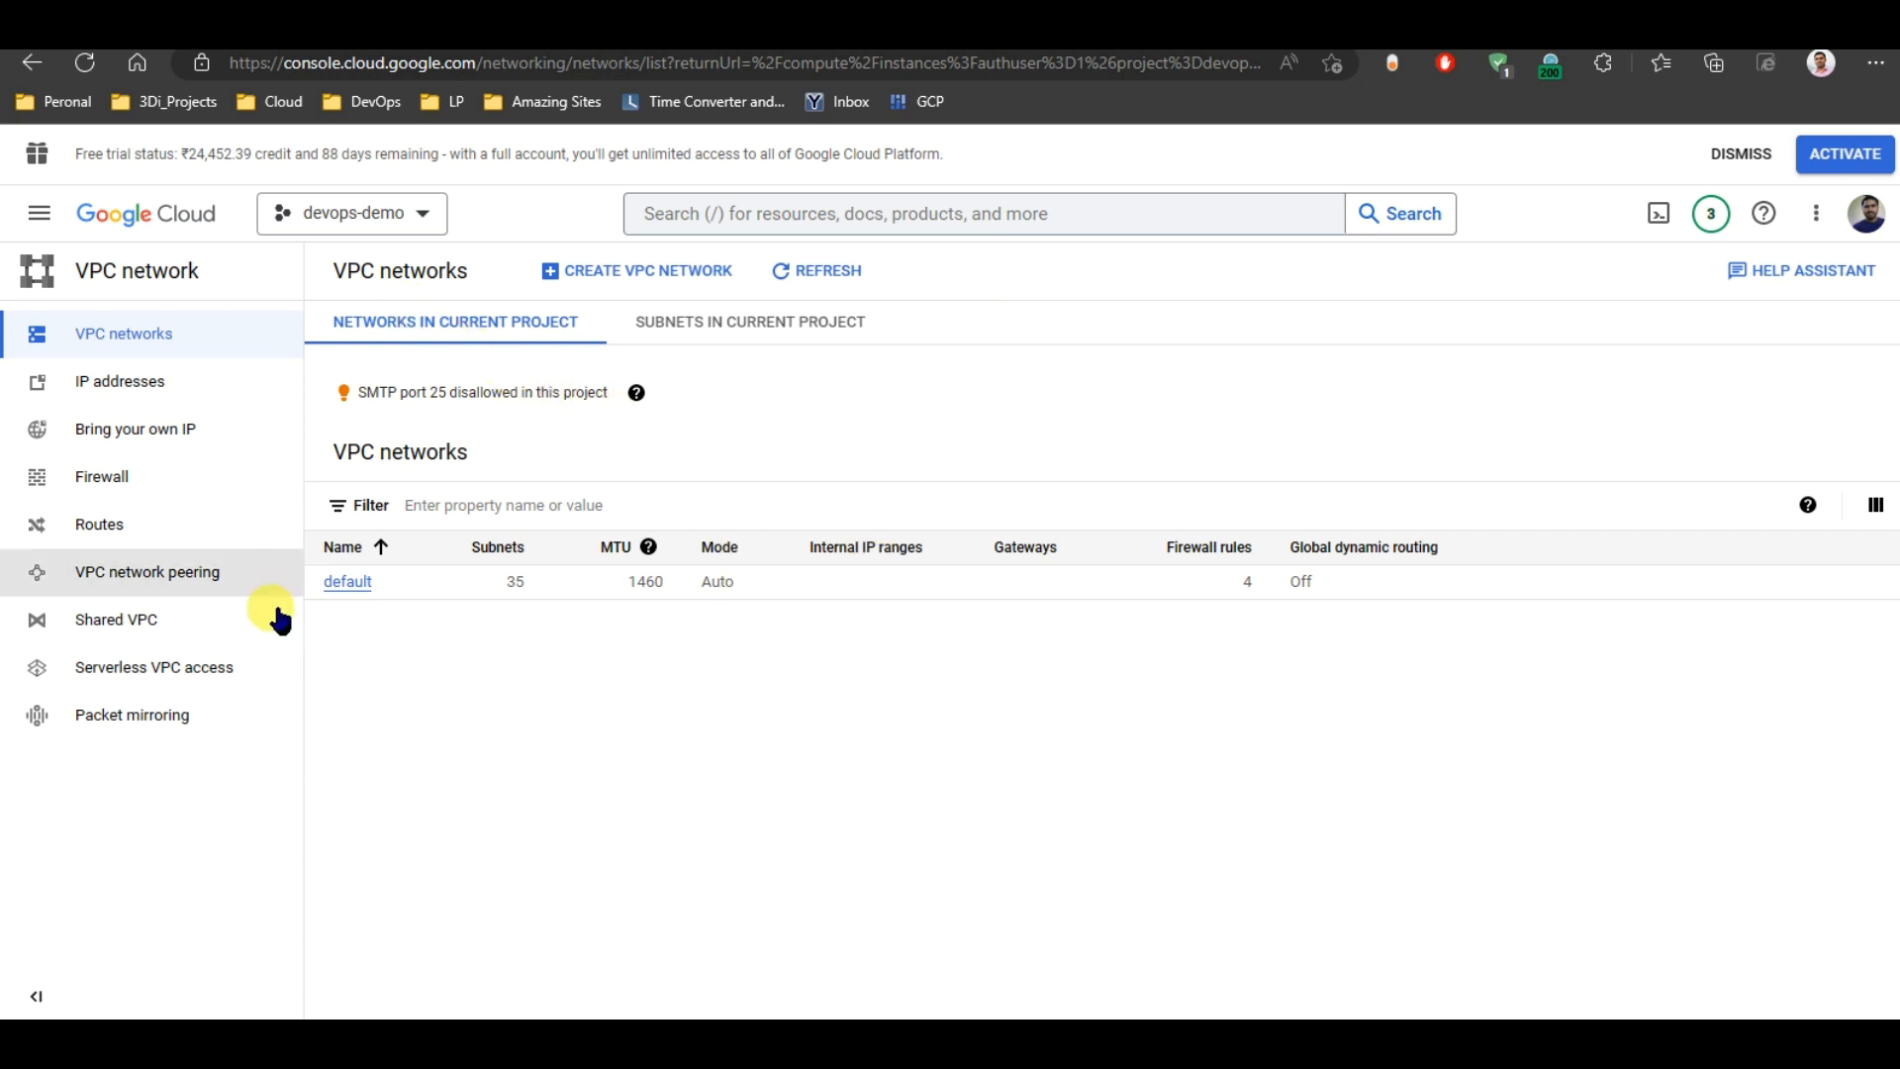
Step: Examine the default VPC network's details and its subnets per region, then return to the network list
{"action": "left_click", "coordinate": [359, 584]}
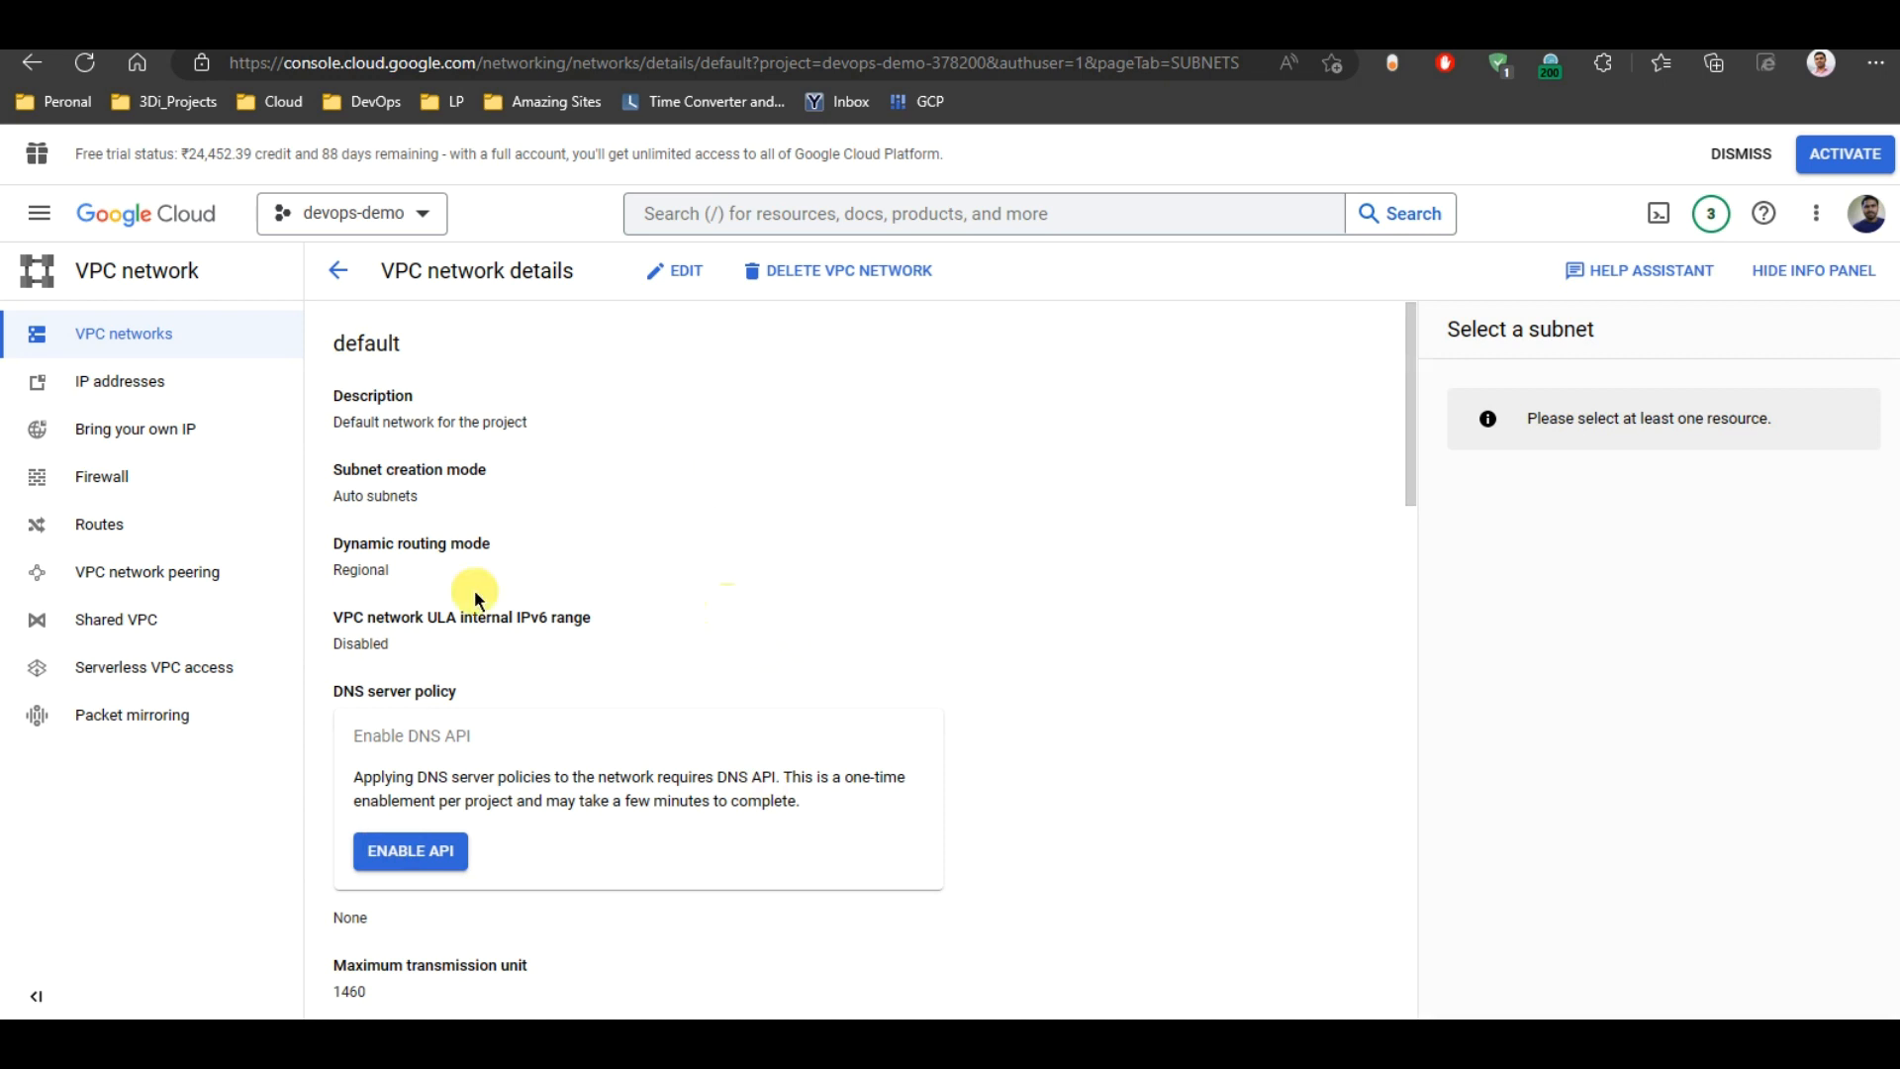
{"action": "scroll", "coordinate": [668, 734], "scroll_direction": "down", "scroll_amount": 5}
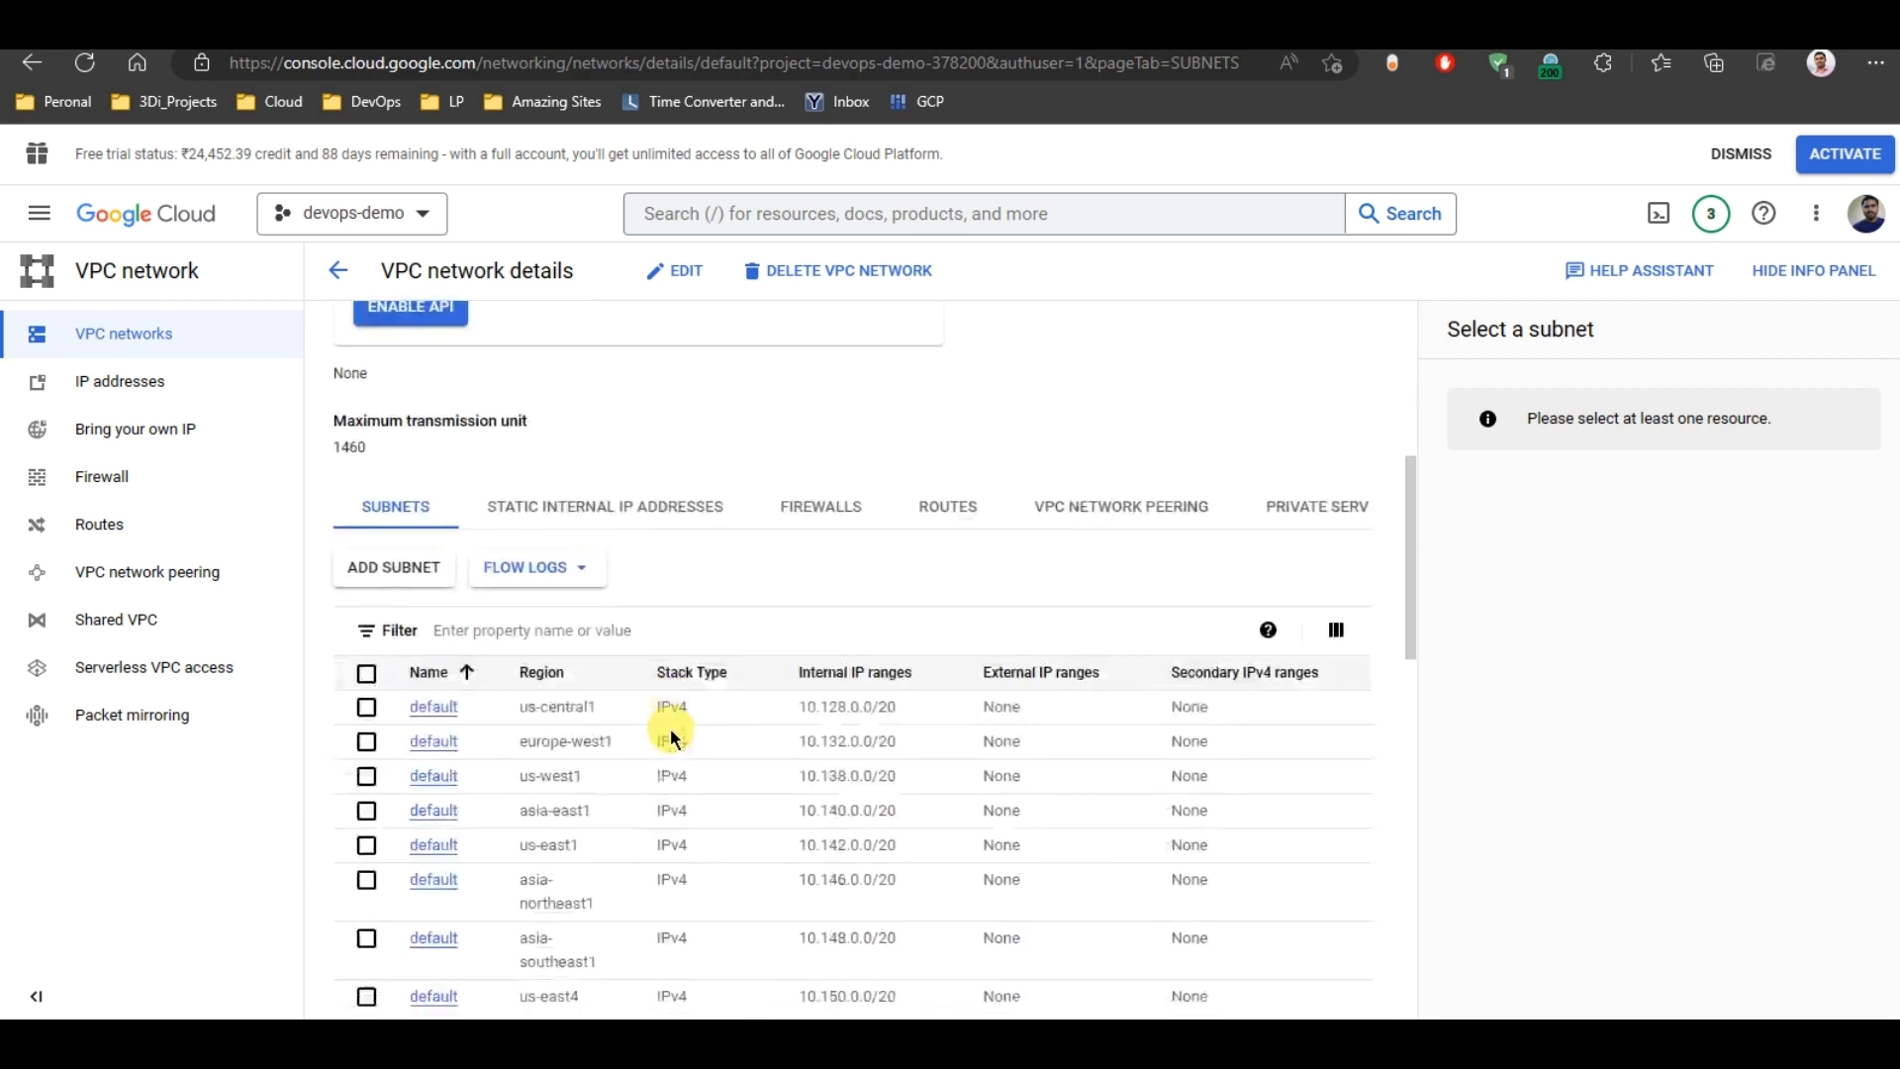
{"action": "scroll", "coordinate": [611, 742], "scroll_direction": "down", "scroll_amount": 3}
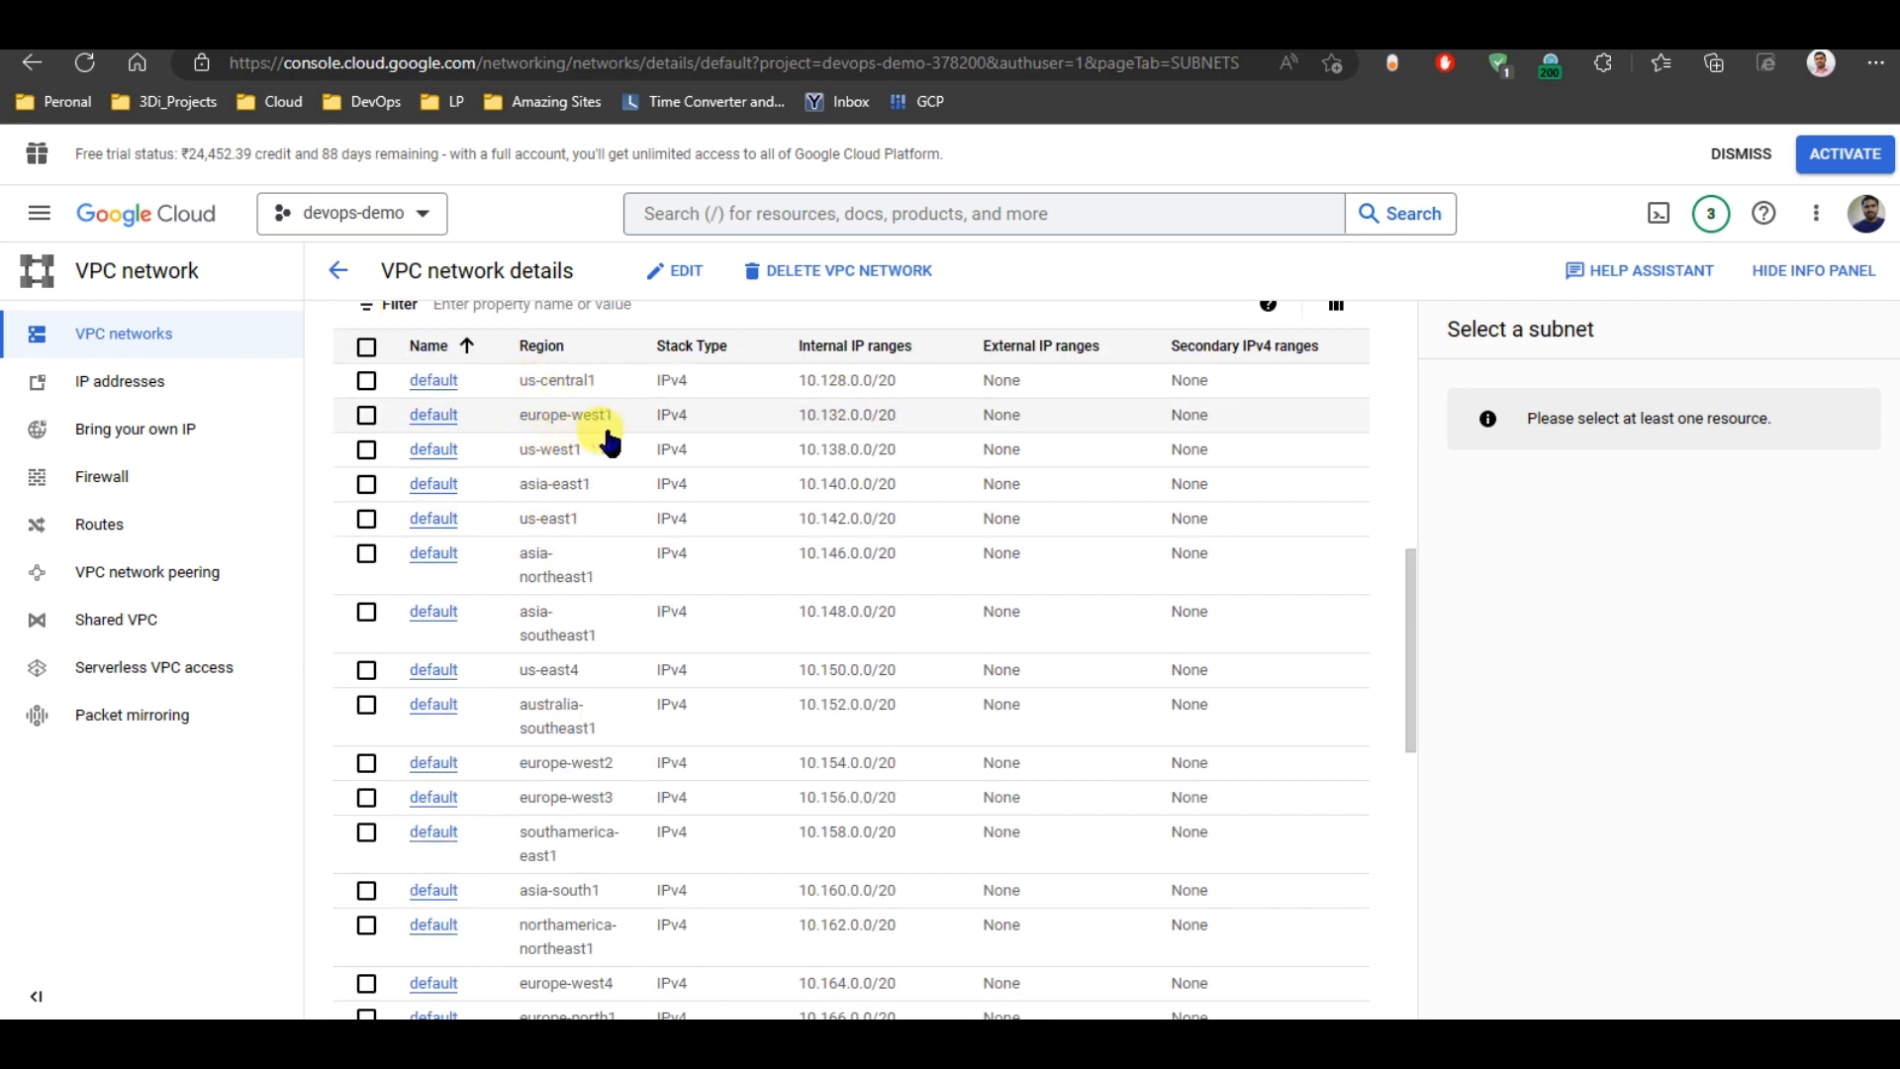
{"action": "scroll", "coordinate": [604, 480], "scroll_direction": "down", "scroll_amount": 10}
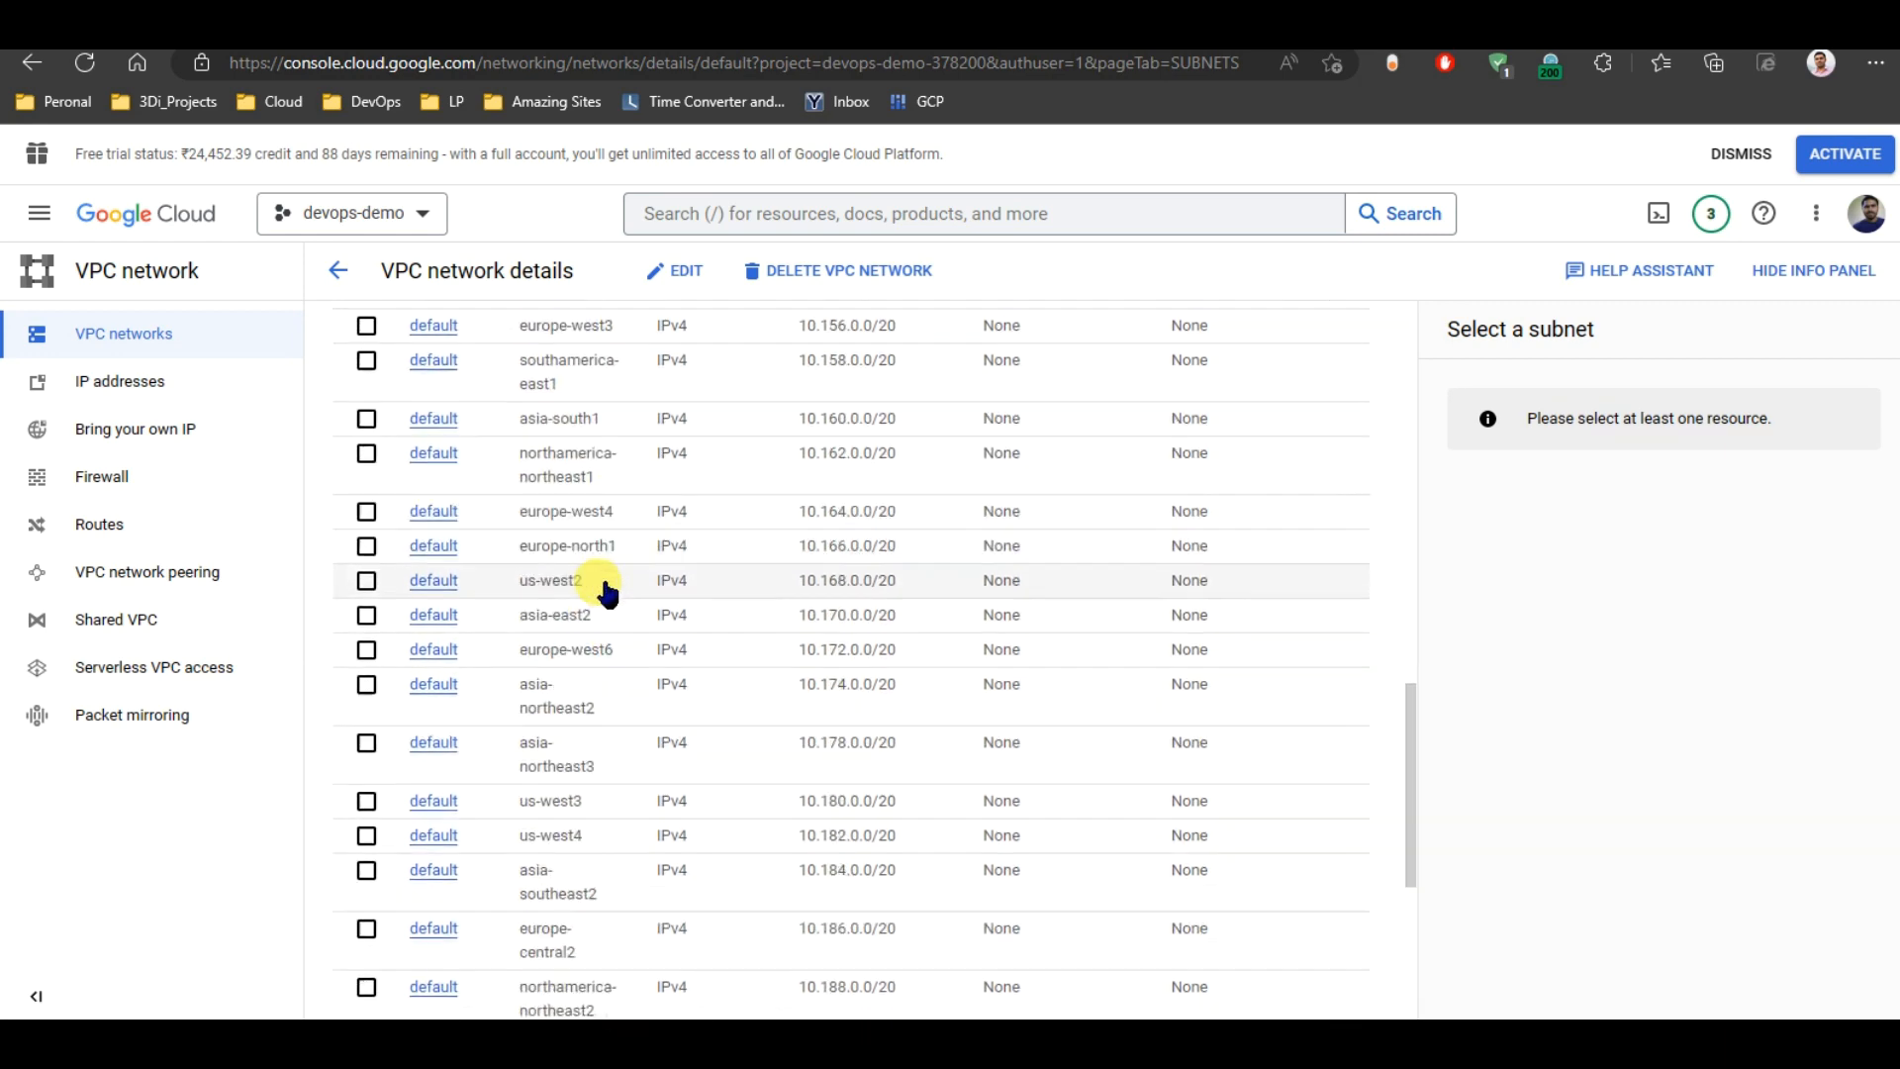
{"action": "scroll", "coordinate": [601, 622], "scroll_direction": "down", "scroll_amount": 1}
{"action": "scroll", "coordinate": [601, 622], "scroll_direction": "up", "scroll_amount": 15}
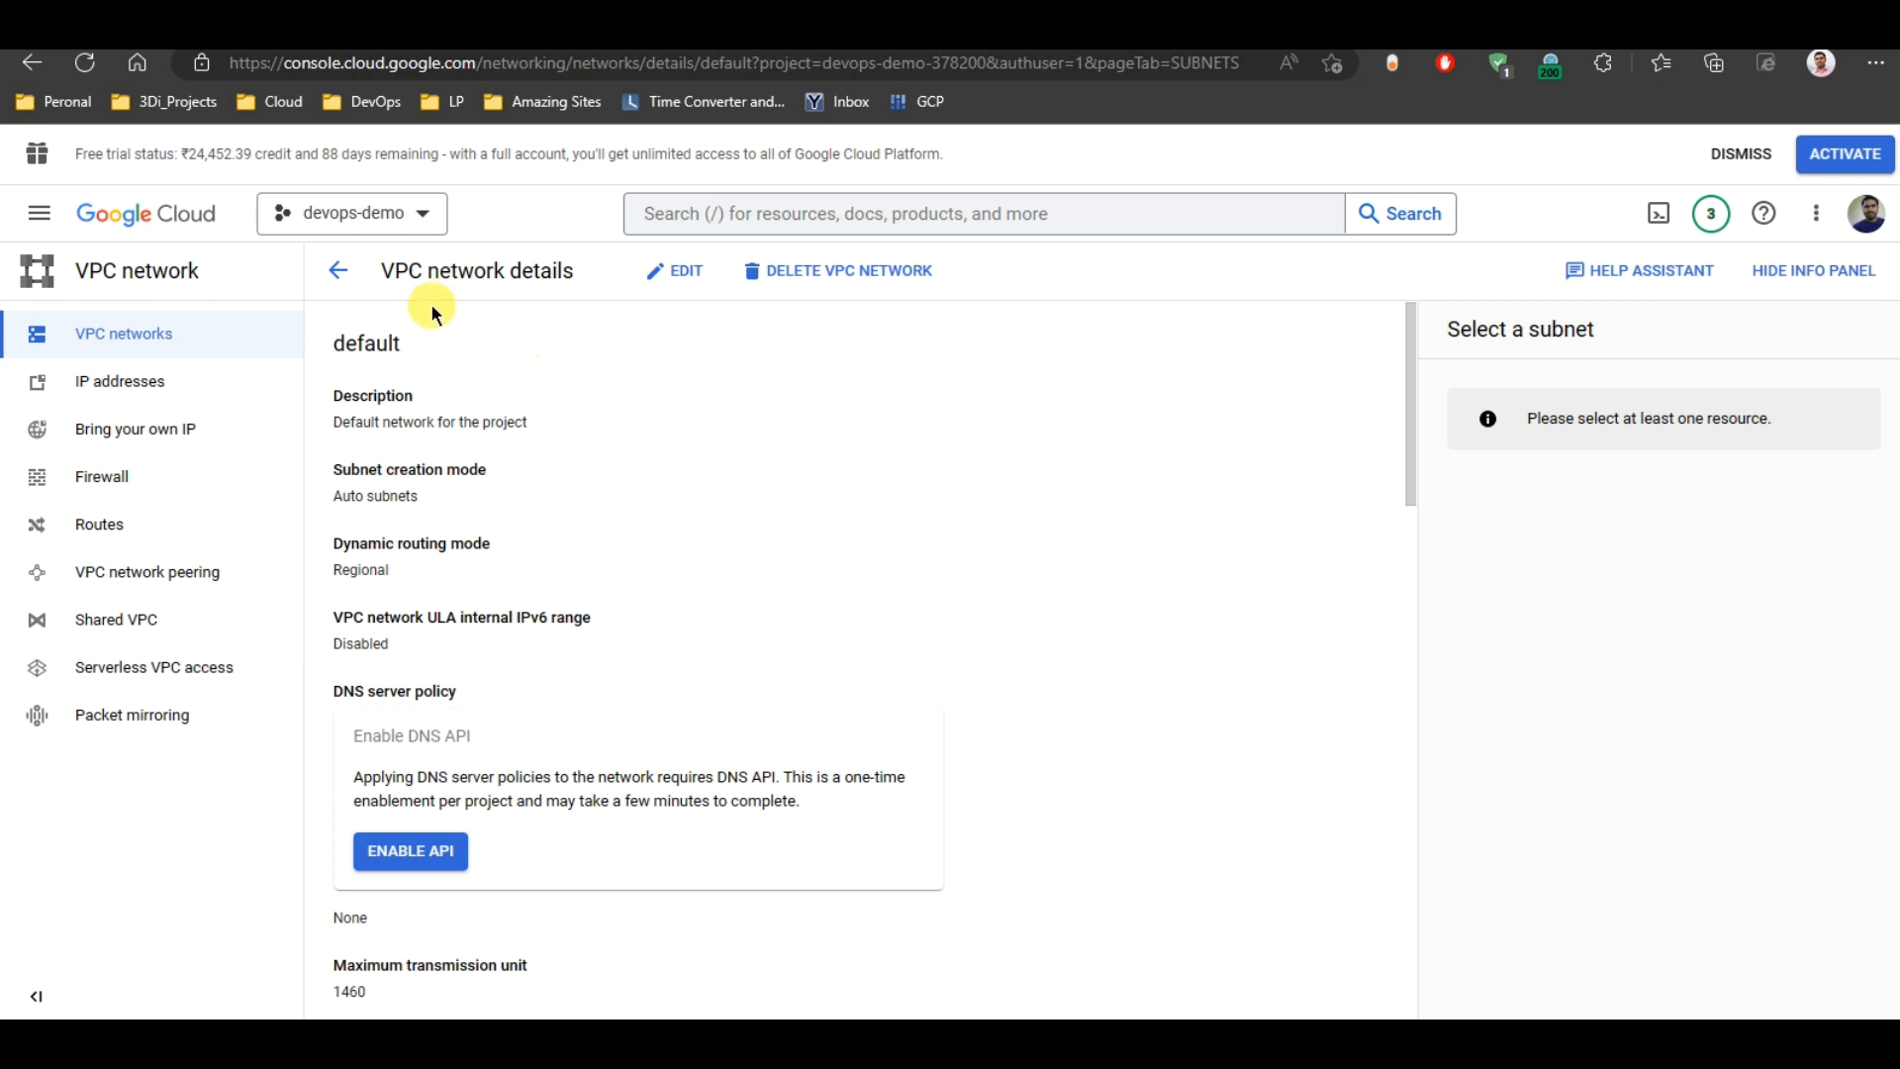
{"action": "left_click", "coordinate": [337, 270]}
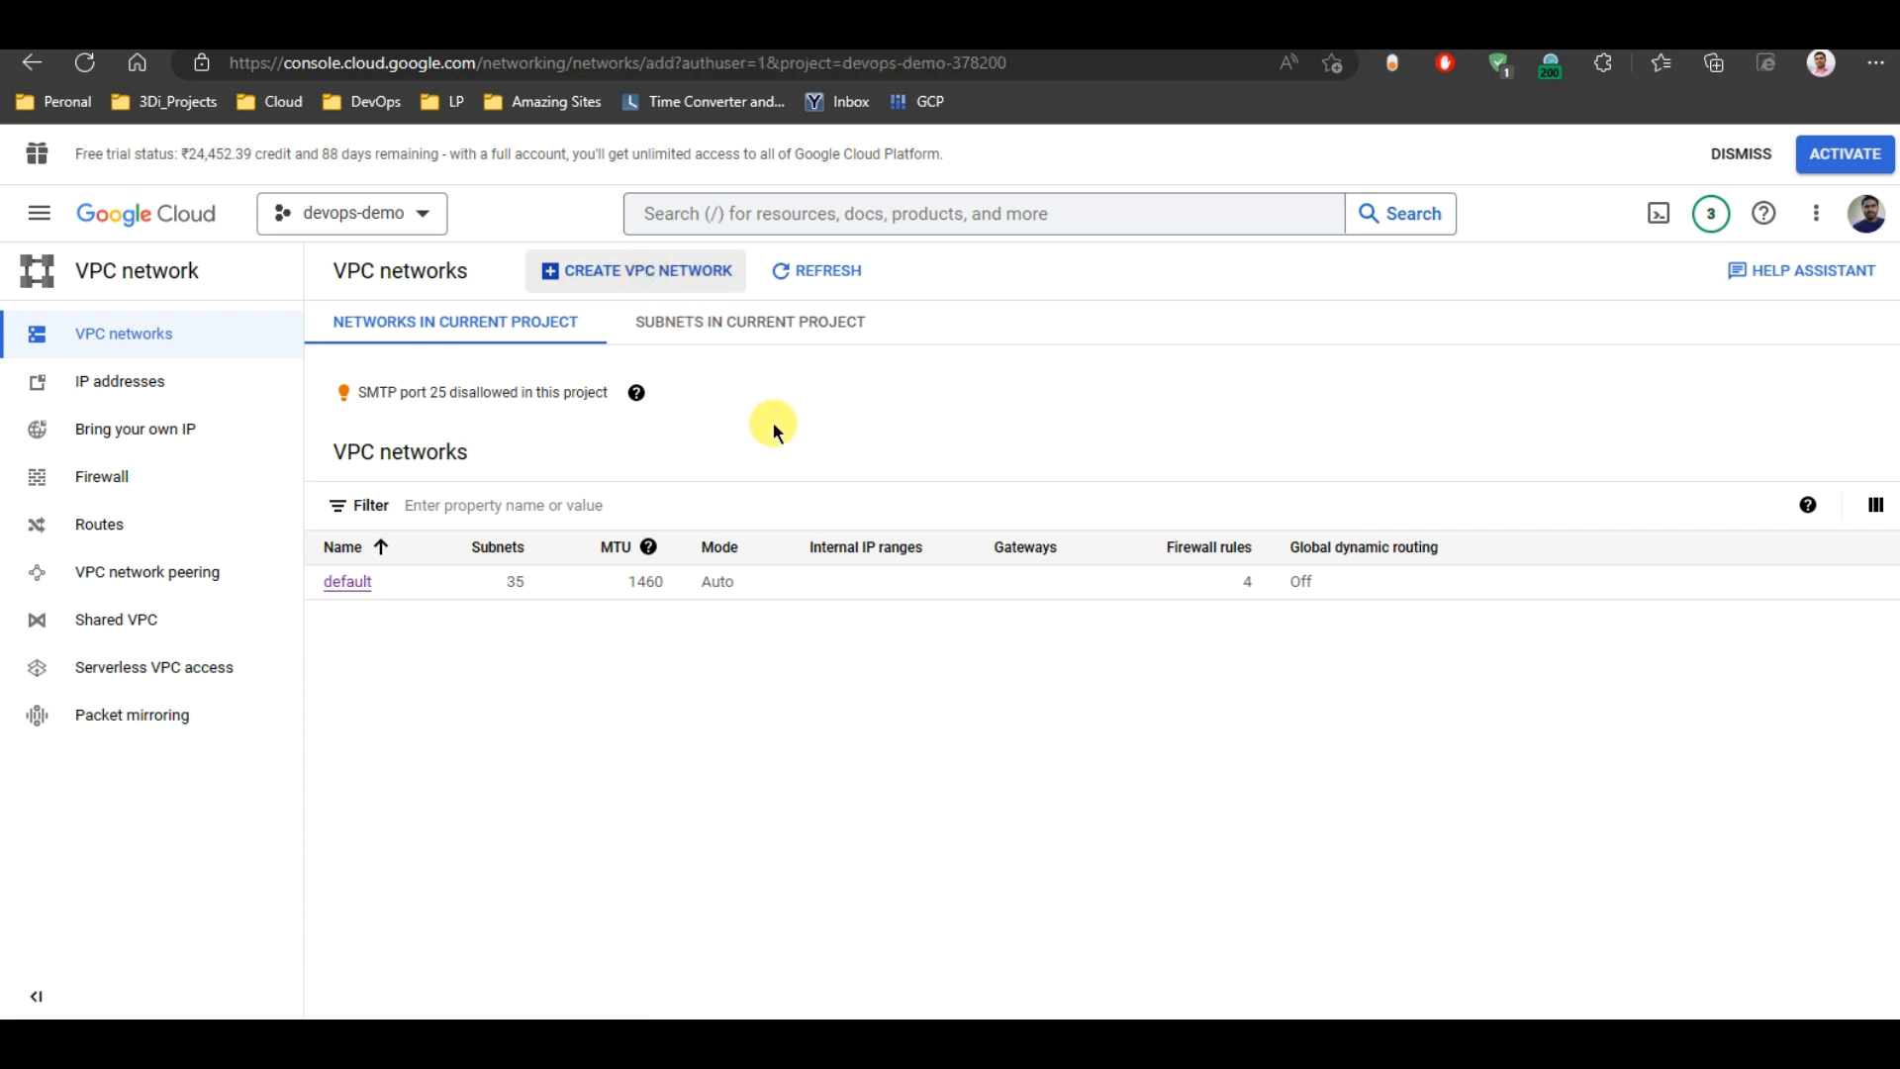
Step: Start a new VPC network and name it devops-demo-vpc
{"action": "left_click", "coordinate": [554, 360]}
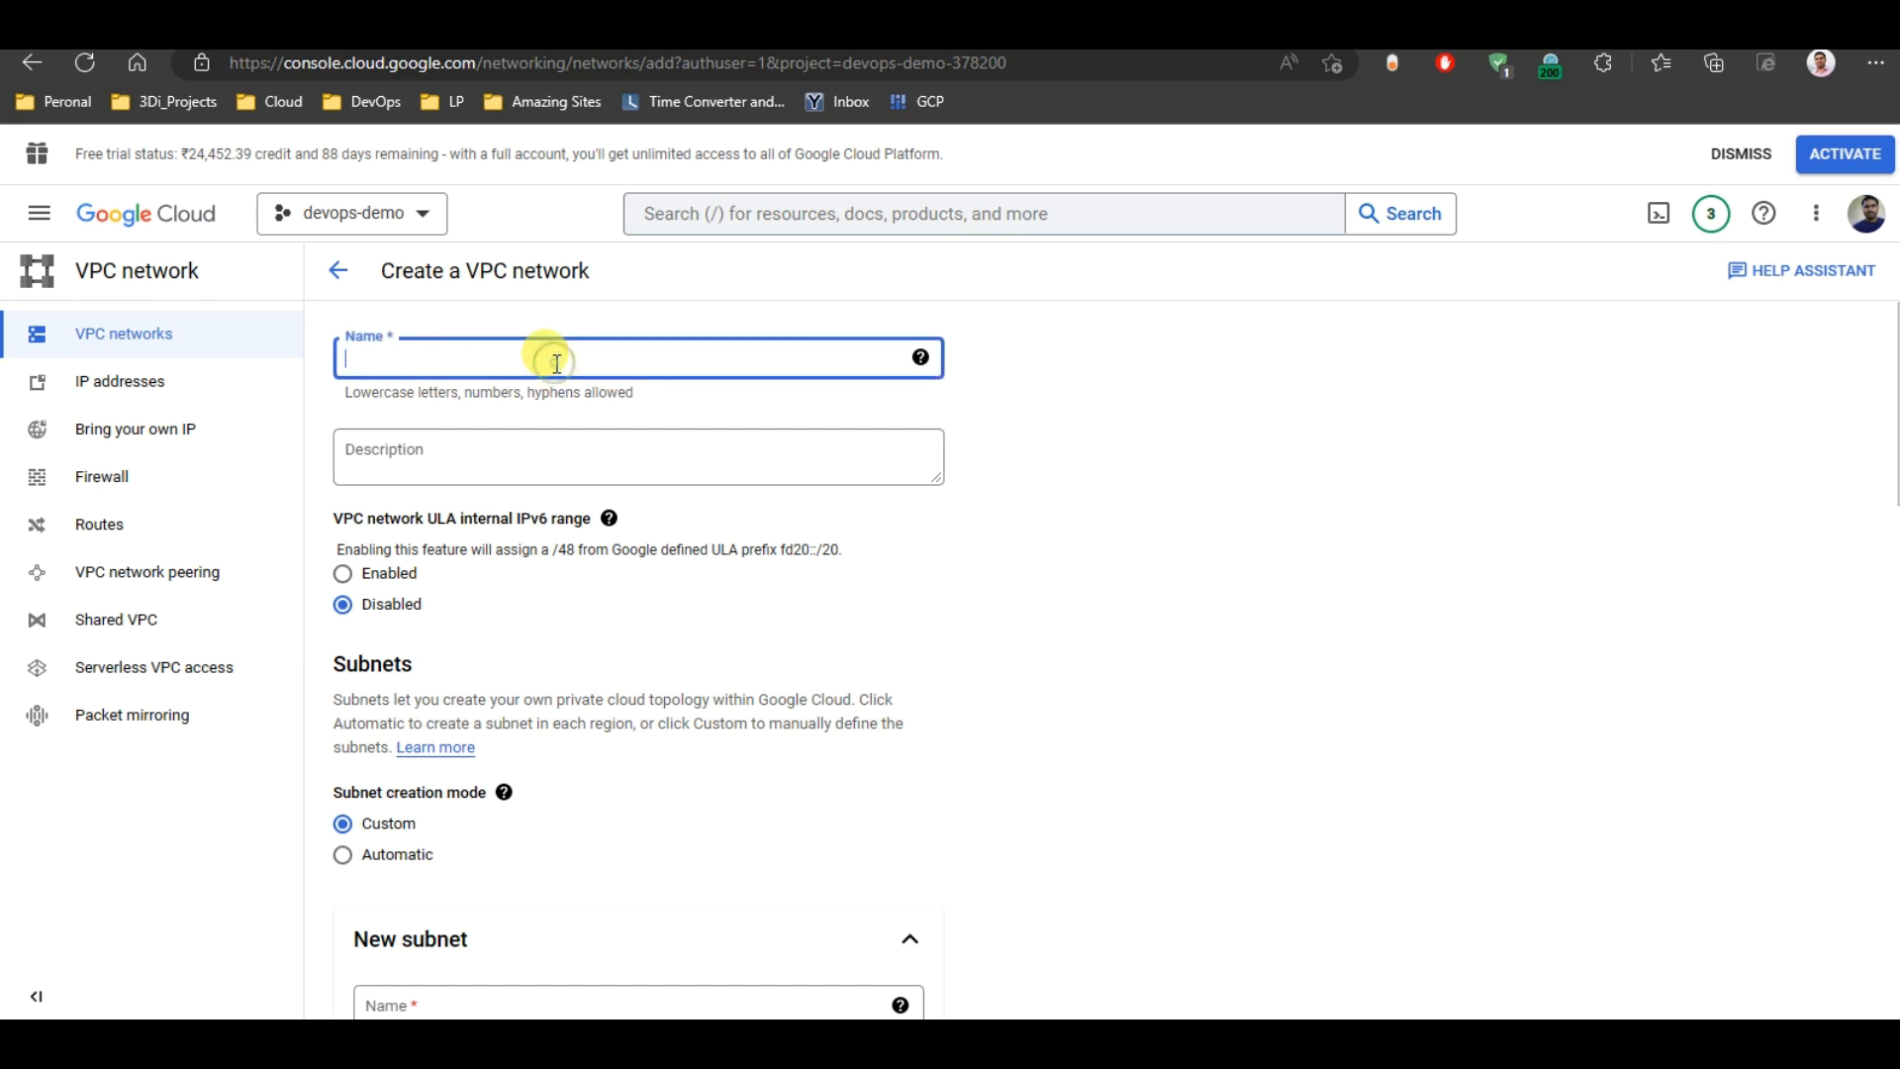
{"action": "type", "text": "devops-demo-vpc"}
{"action": "left_click_drag", "start_coordinate": [521, 360], "coordinate": [340, 362]}
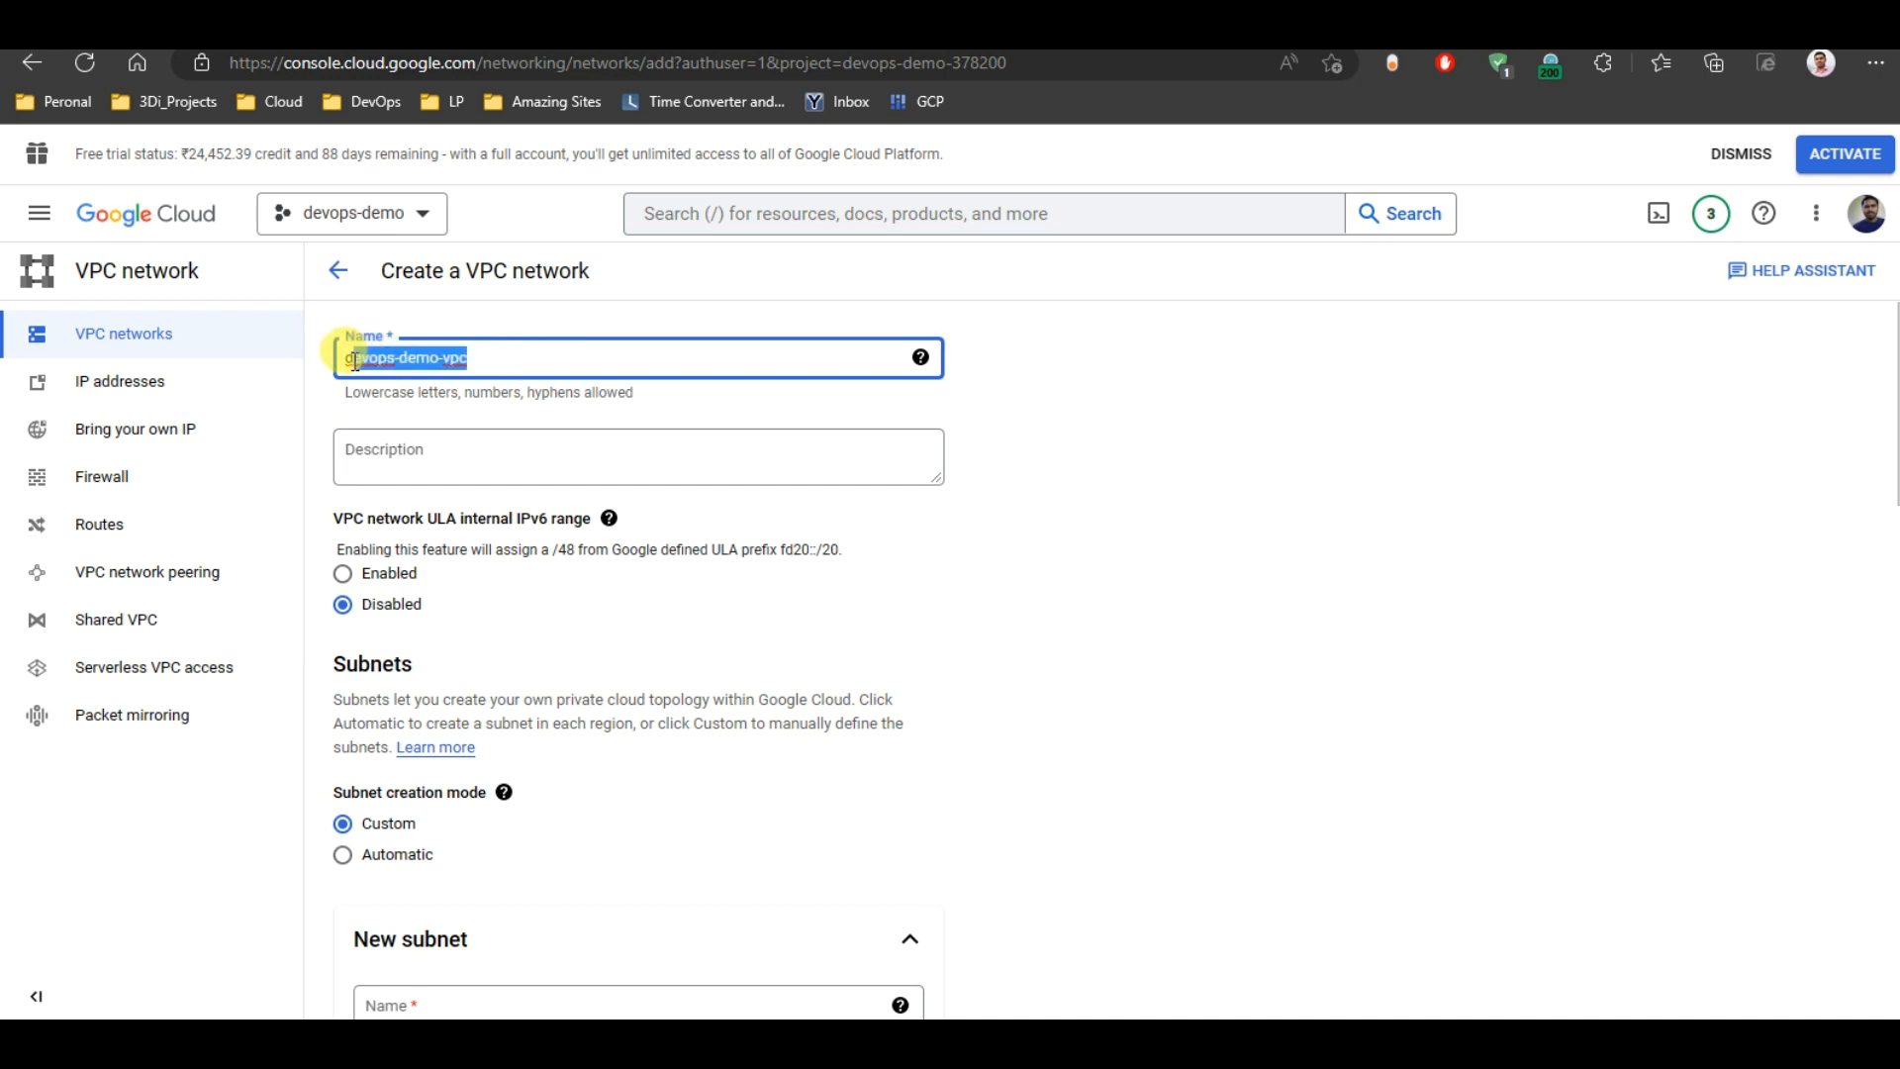
{"action": "left_click", "coordinate": [1105, 398]}
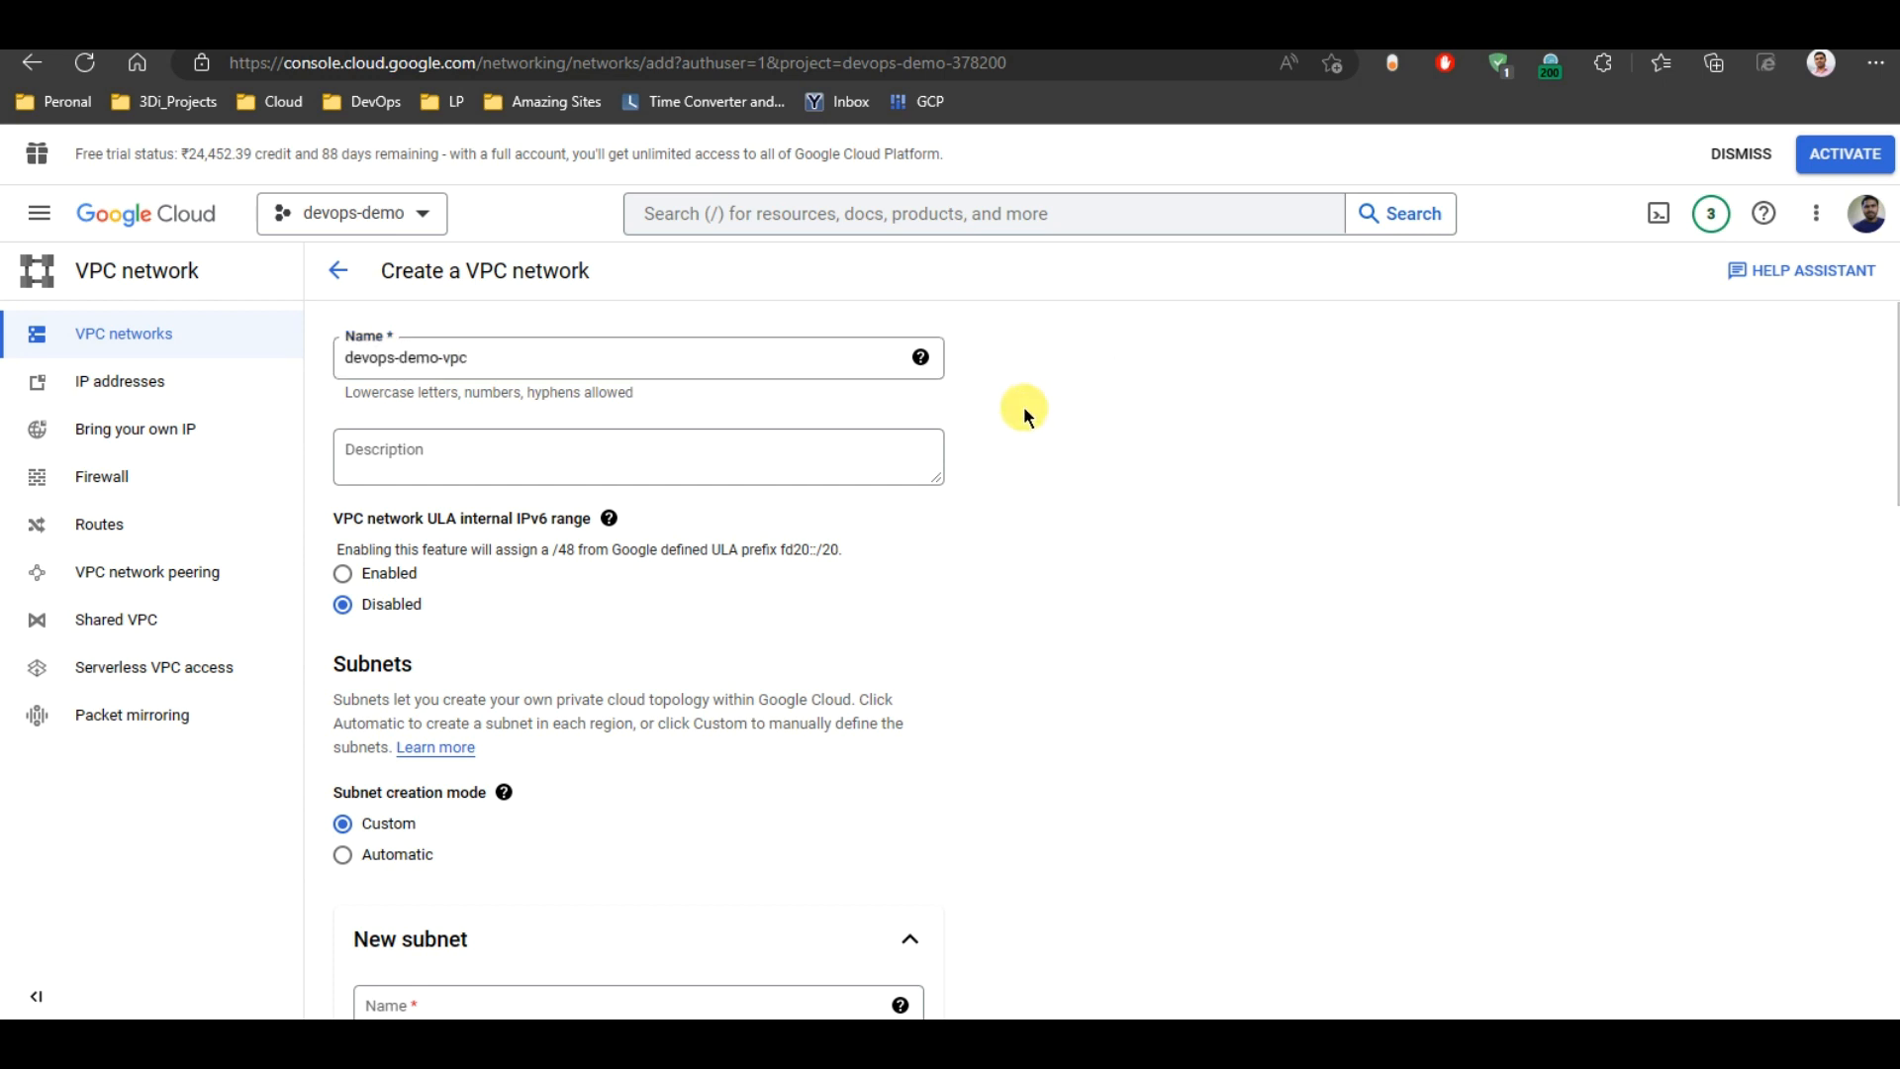
Step: Name the new custom-mode subnet devops-demo-subnet
{"action": "scroll", "coordinate": [1024, 409], "scroll_direction": "down", "scroll_amount": 1}
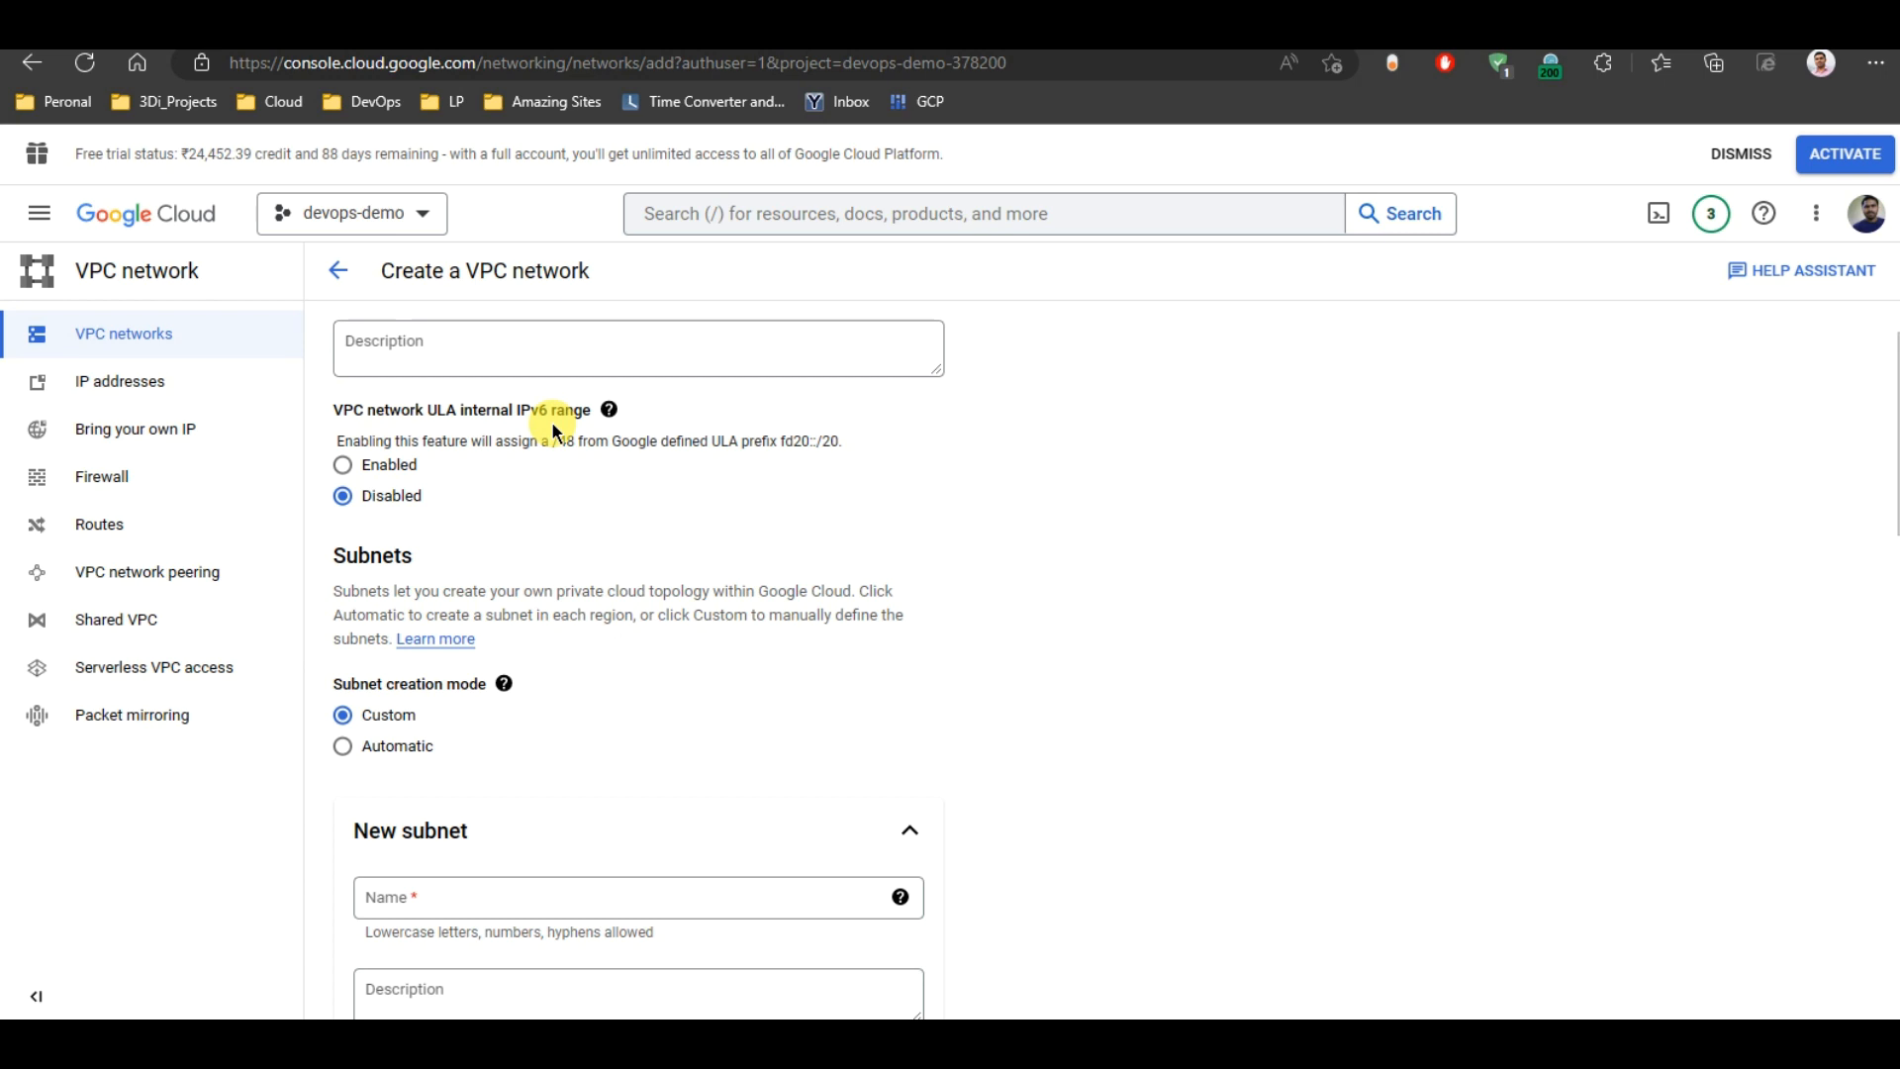
{"action": "scroll", "coordinate": [703, 490], "scroll_direction": "down", "scroll_amount": 2}
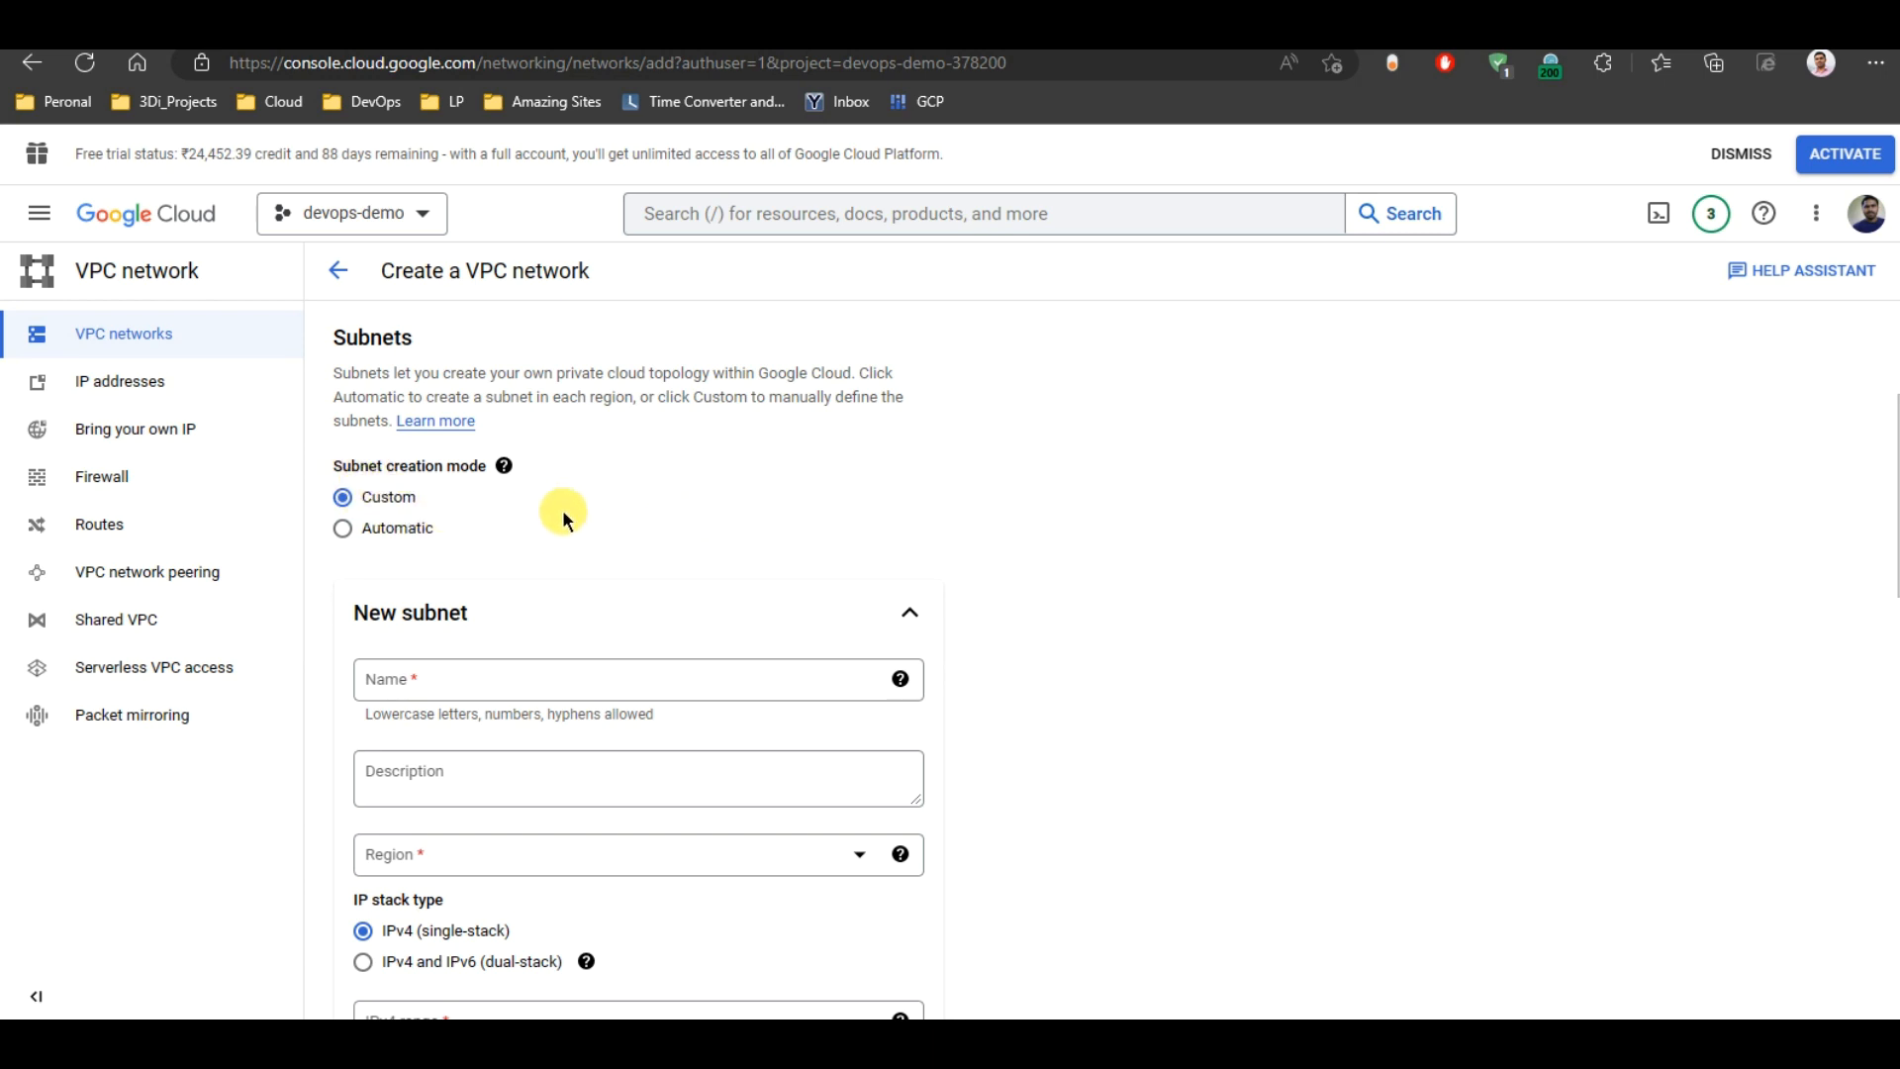
{"action": "left_click", "coordinate": [444, 674]}
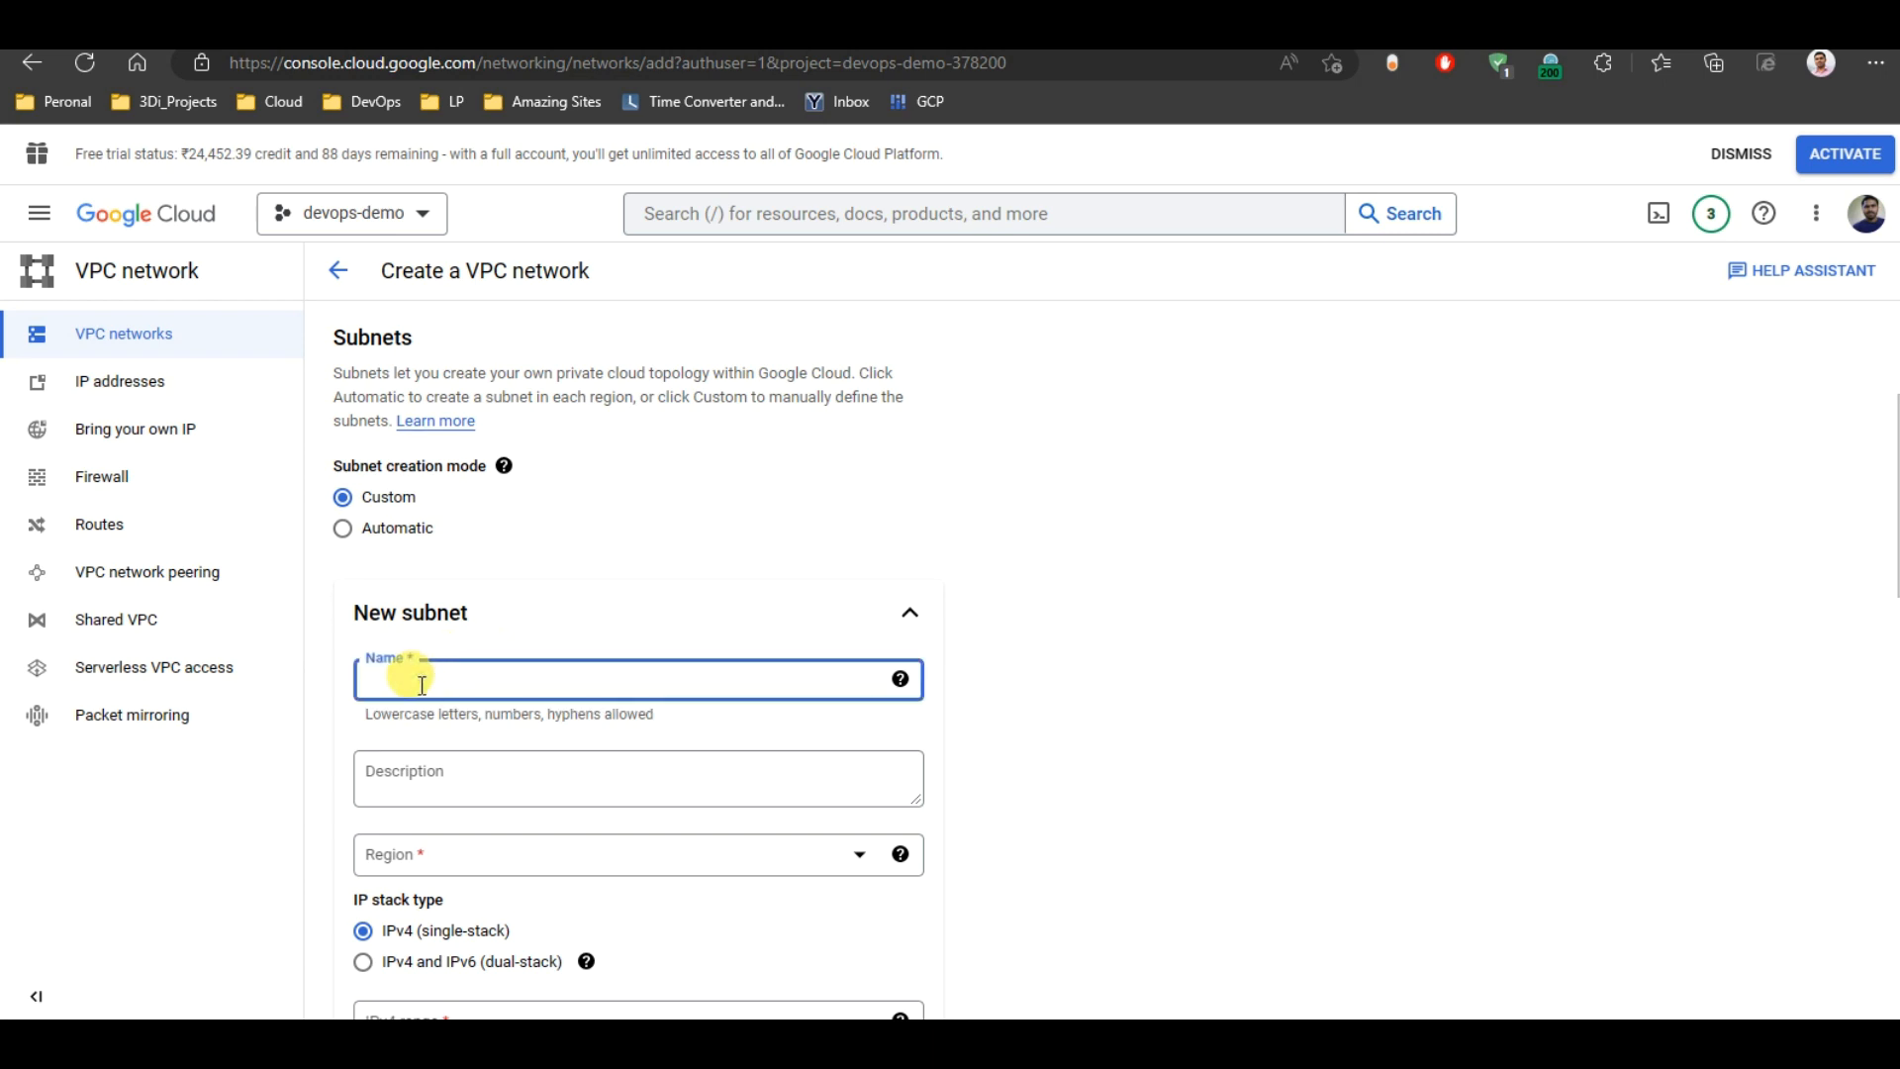
{"action": "type", "text": "devops-demo-dubne"}
{"action": "key", "text": "BackSpace"}
{"action": "key", "text": "BackSpace"}
{"action": "type", "text": "subnet"}
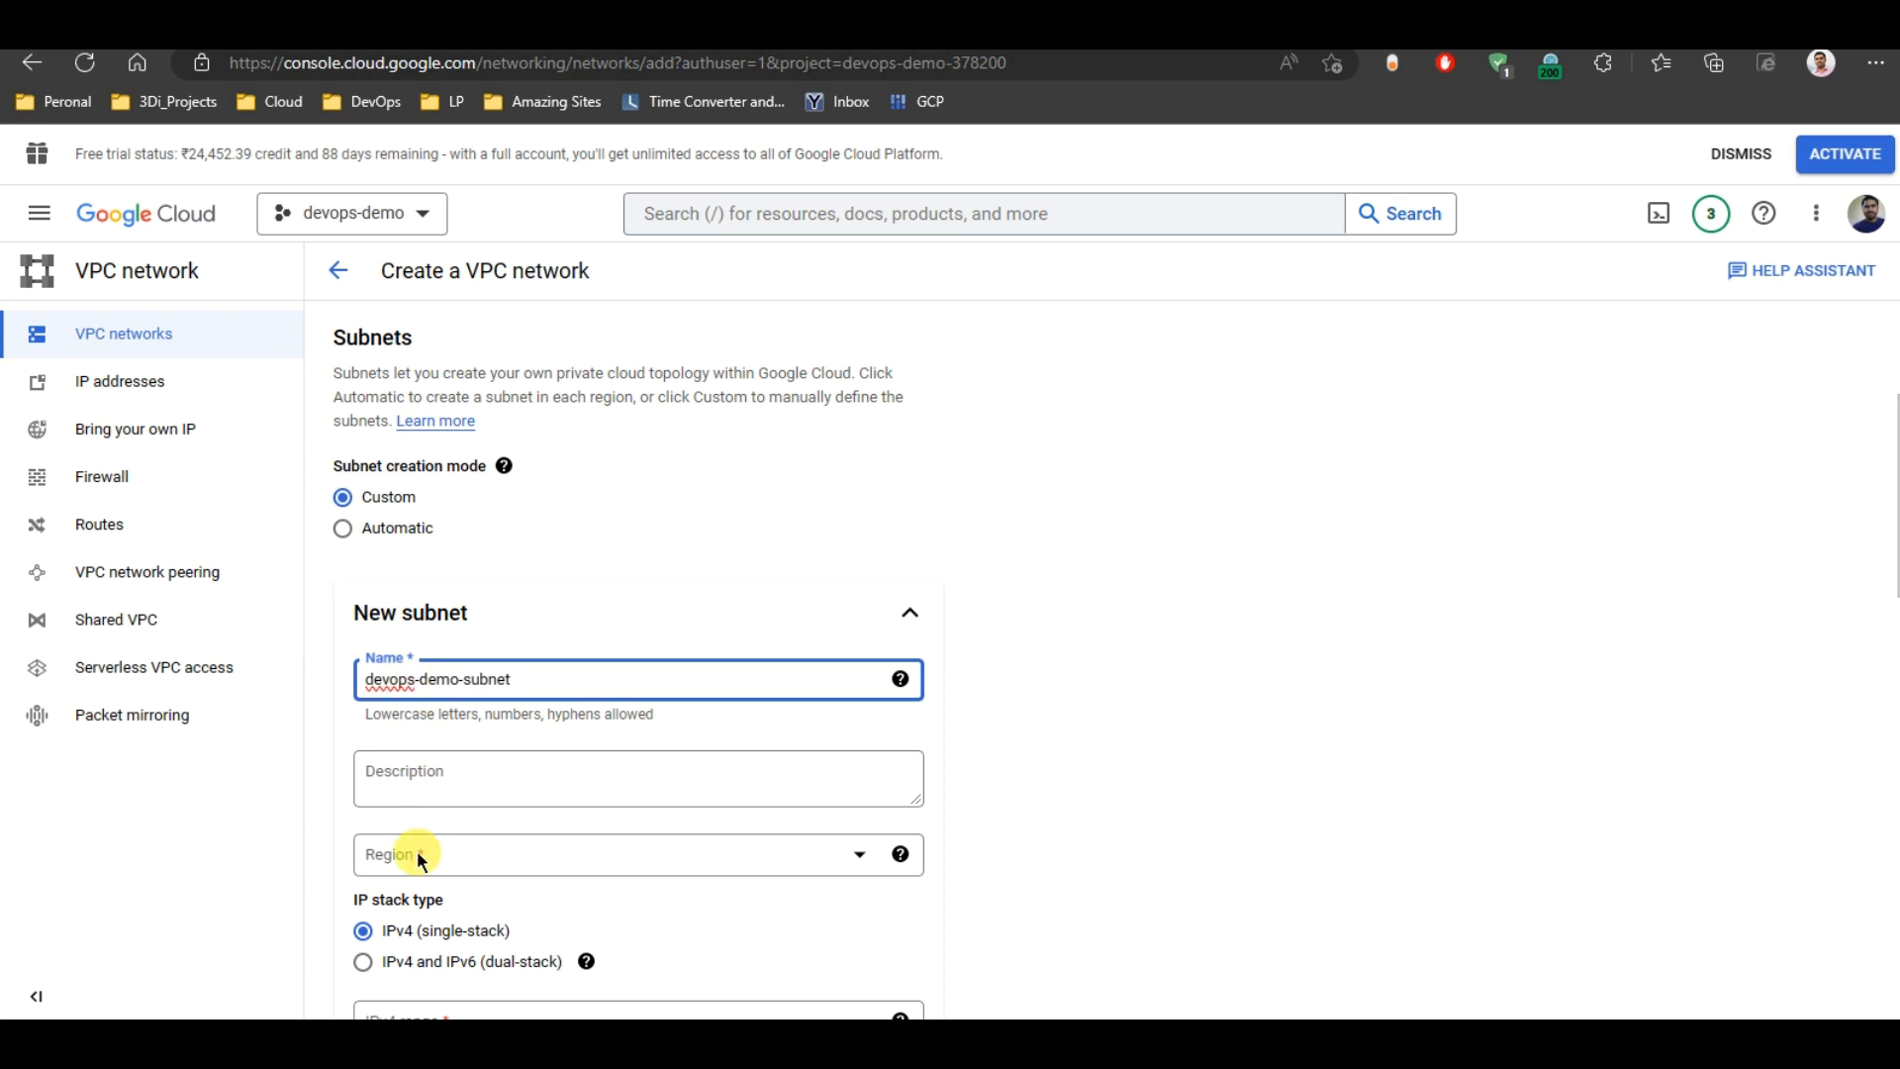
Step: Set the subnet's region to asia-south1 and its IPv4 range to 10.10.0.0/24
{"action": "left_click", "coordinate": [421, 853]}
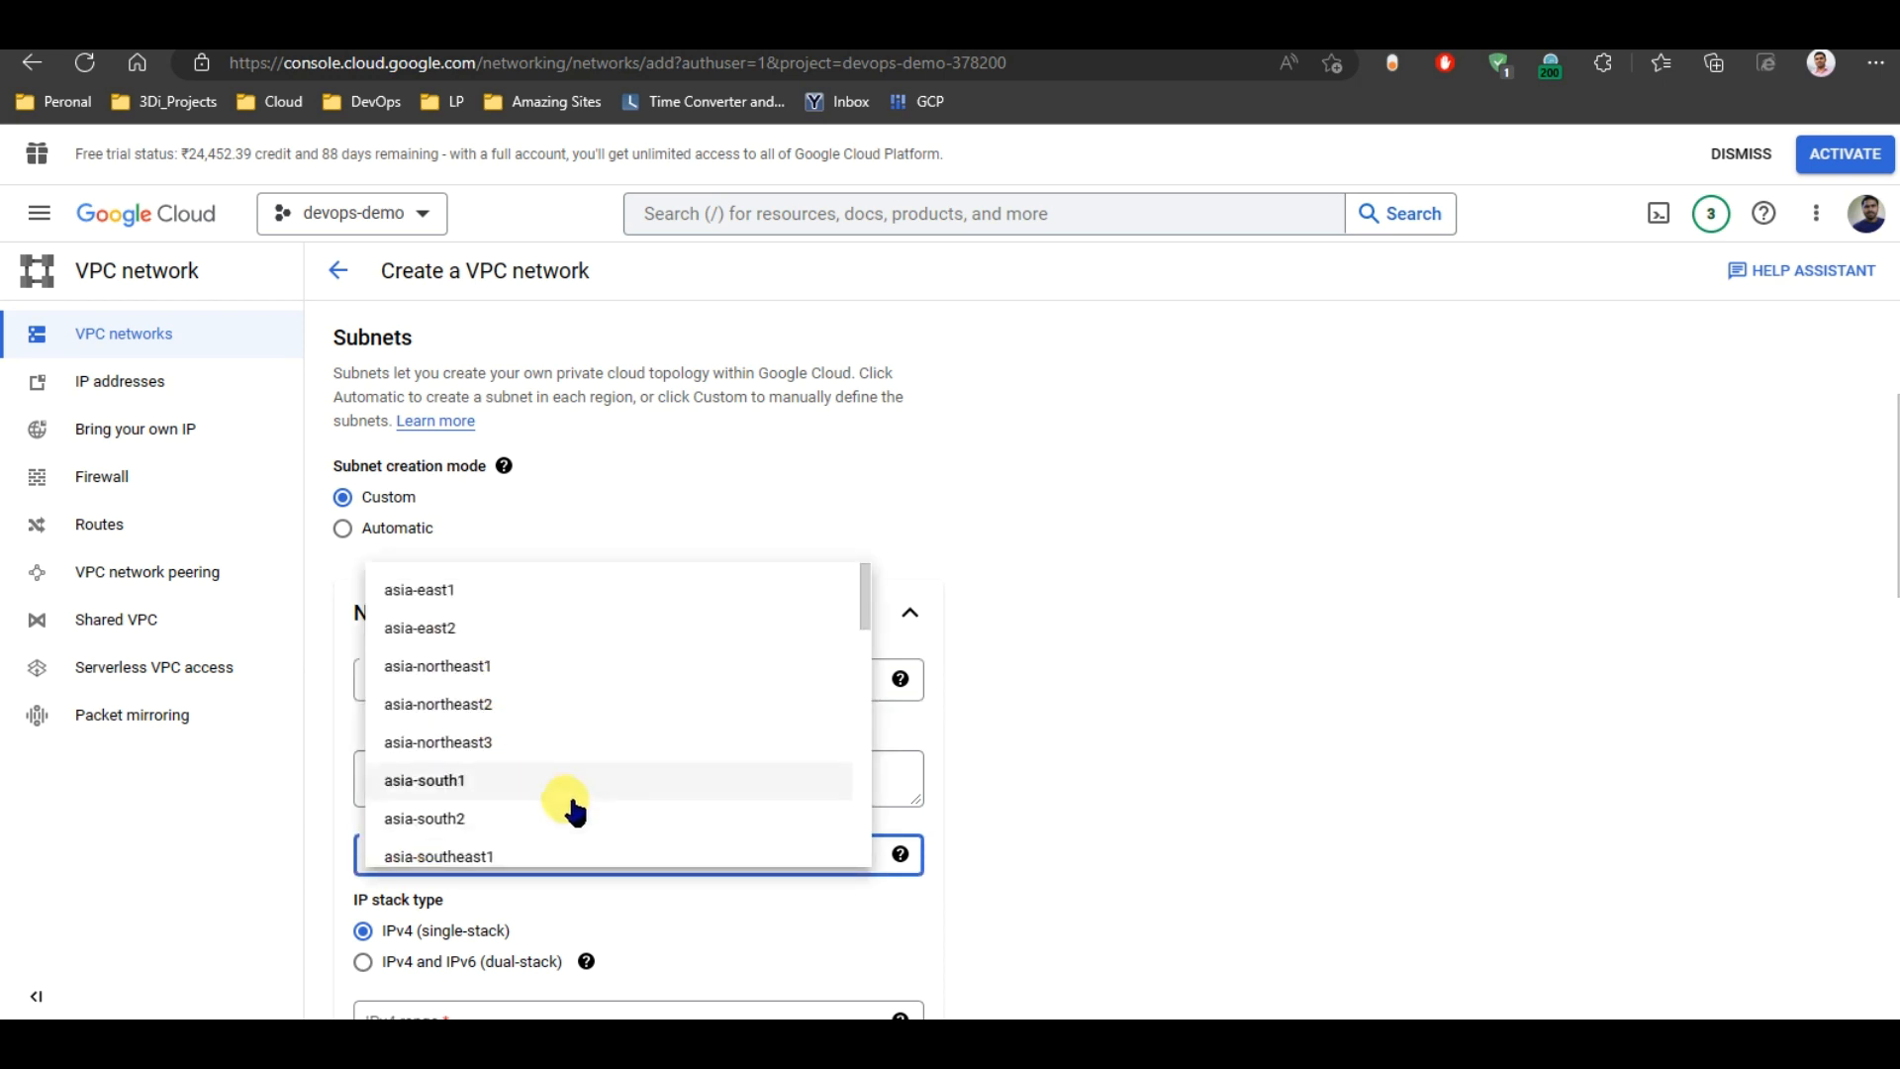
{"action": "left_click", "coordinate": [474, 794]}
{"action": "scroll", "coordinate": [1006, 705], "scroll_direction": "down", "scroll_amount": 4}
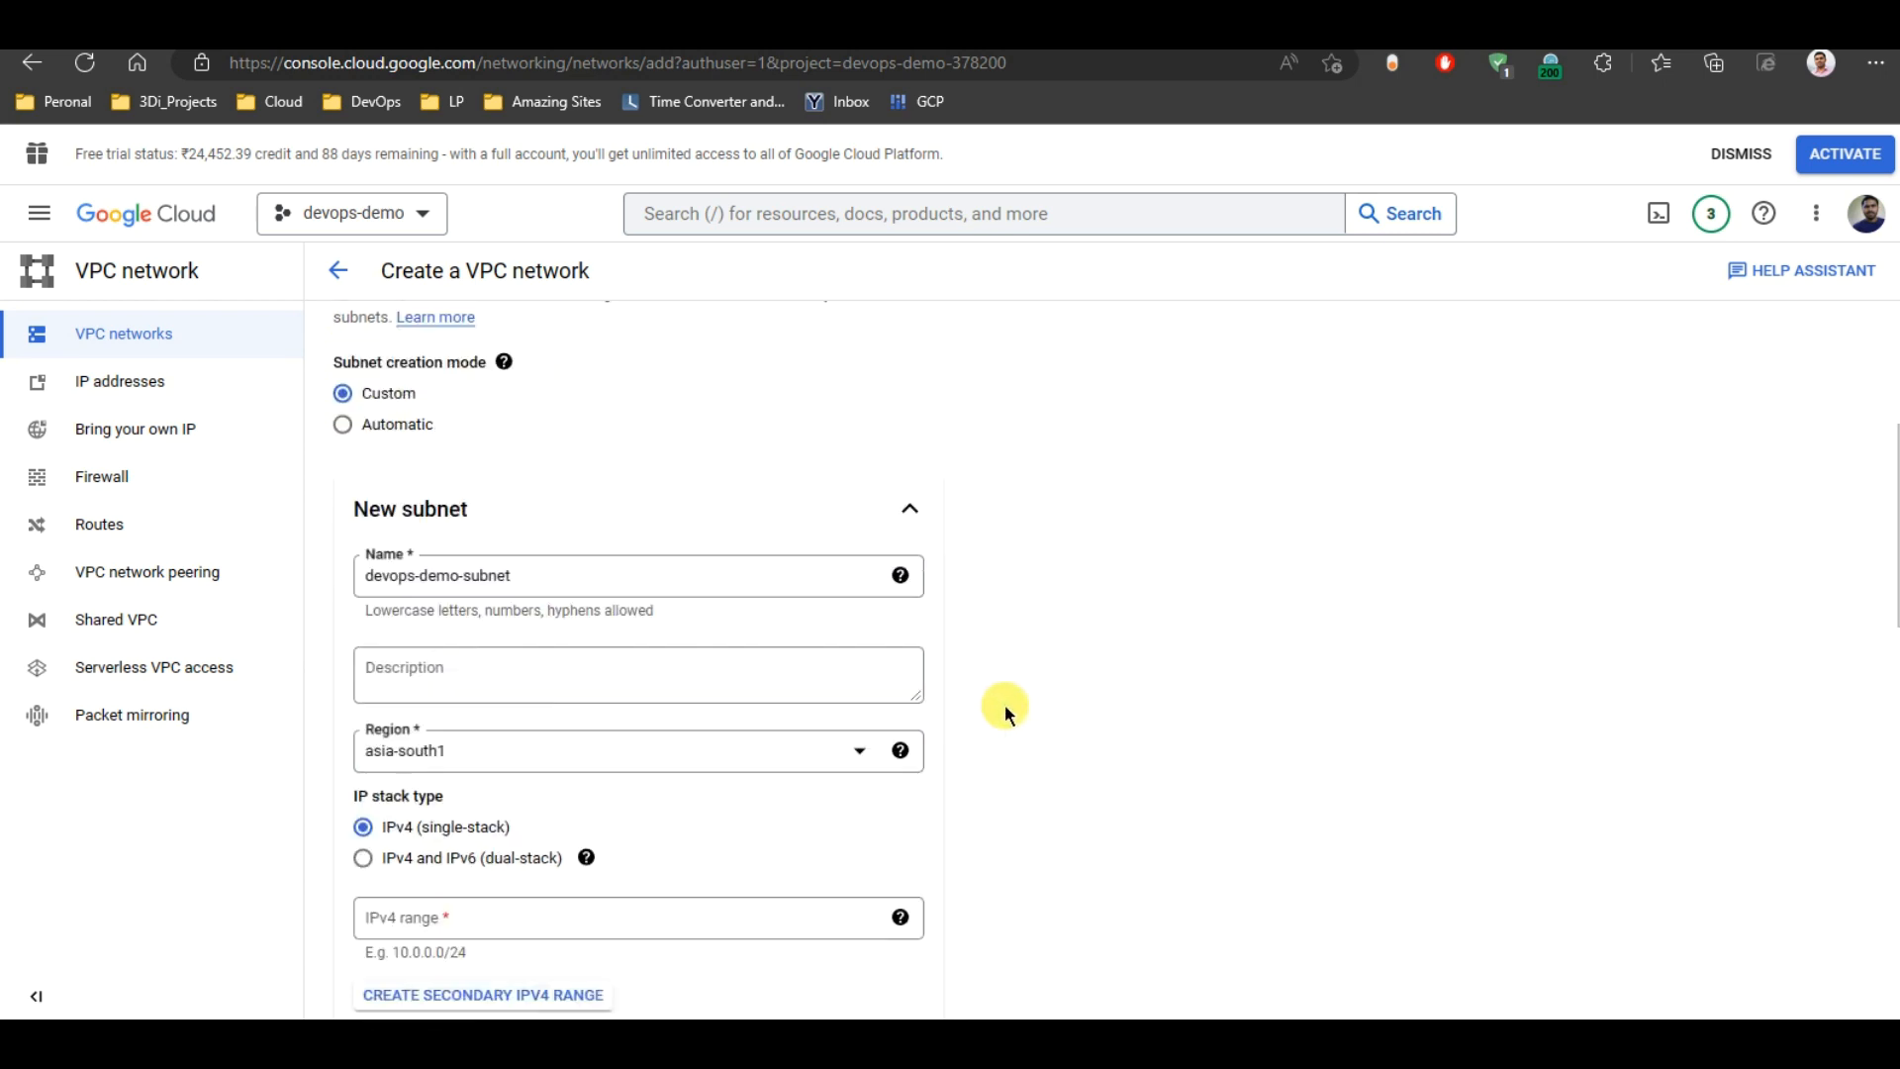
{"action": "left_click", "coordinate": [545, 584]}
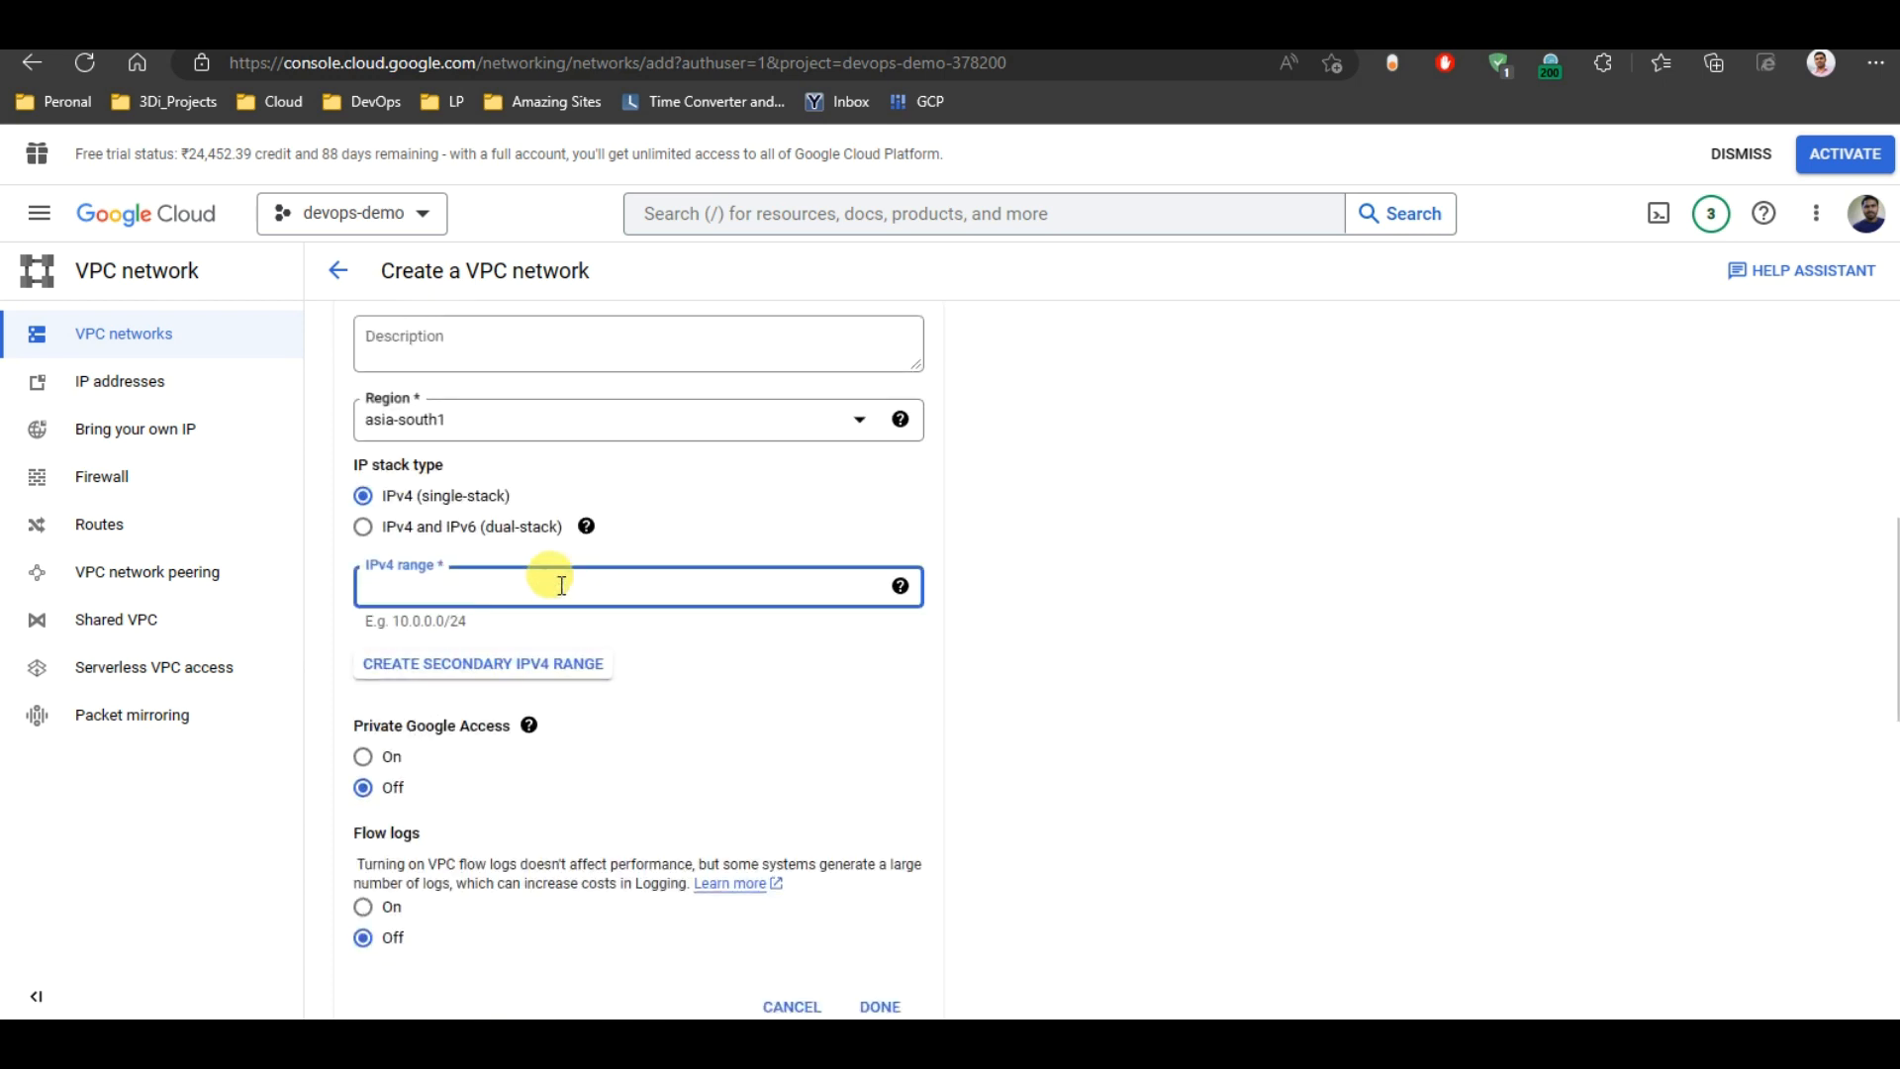
{"action": "type", "text": "10.10.0.0/24"}
{"action": "left_click", "coordinate": [1044, 592]}
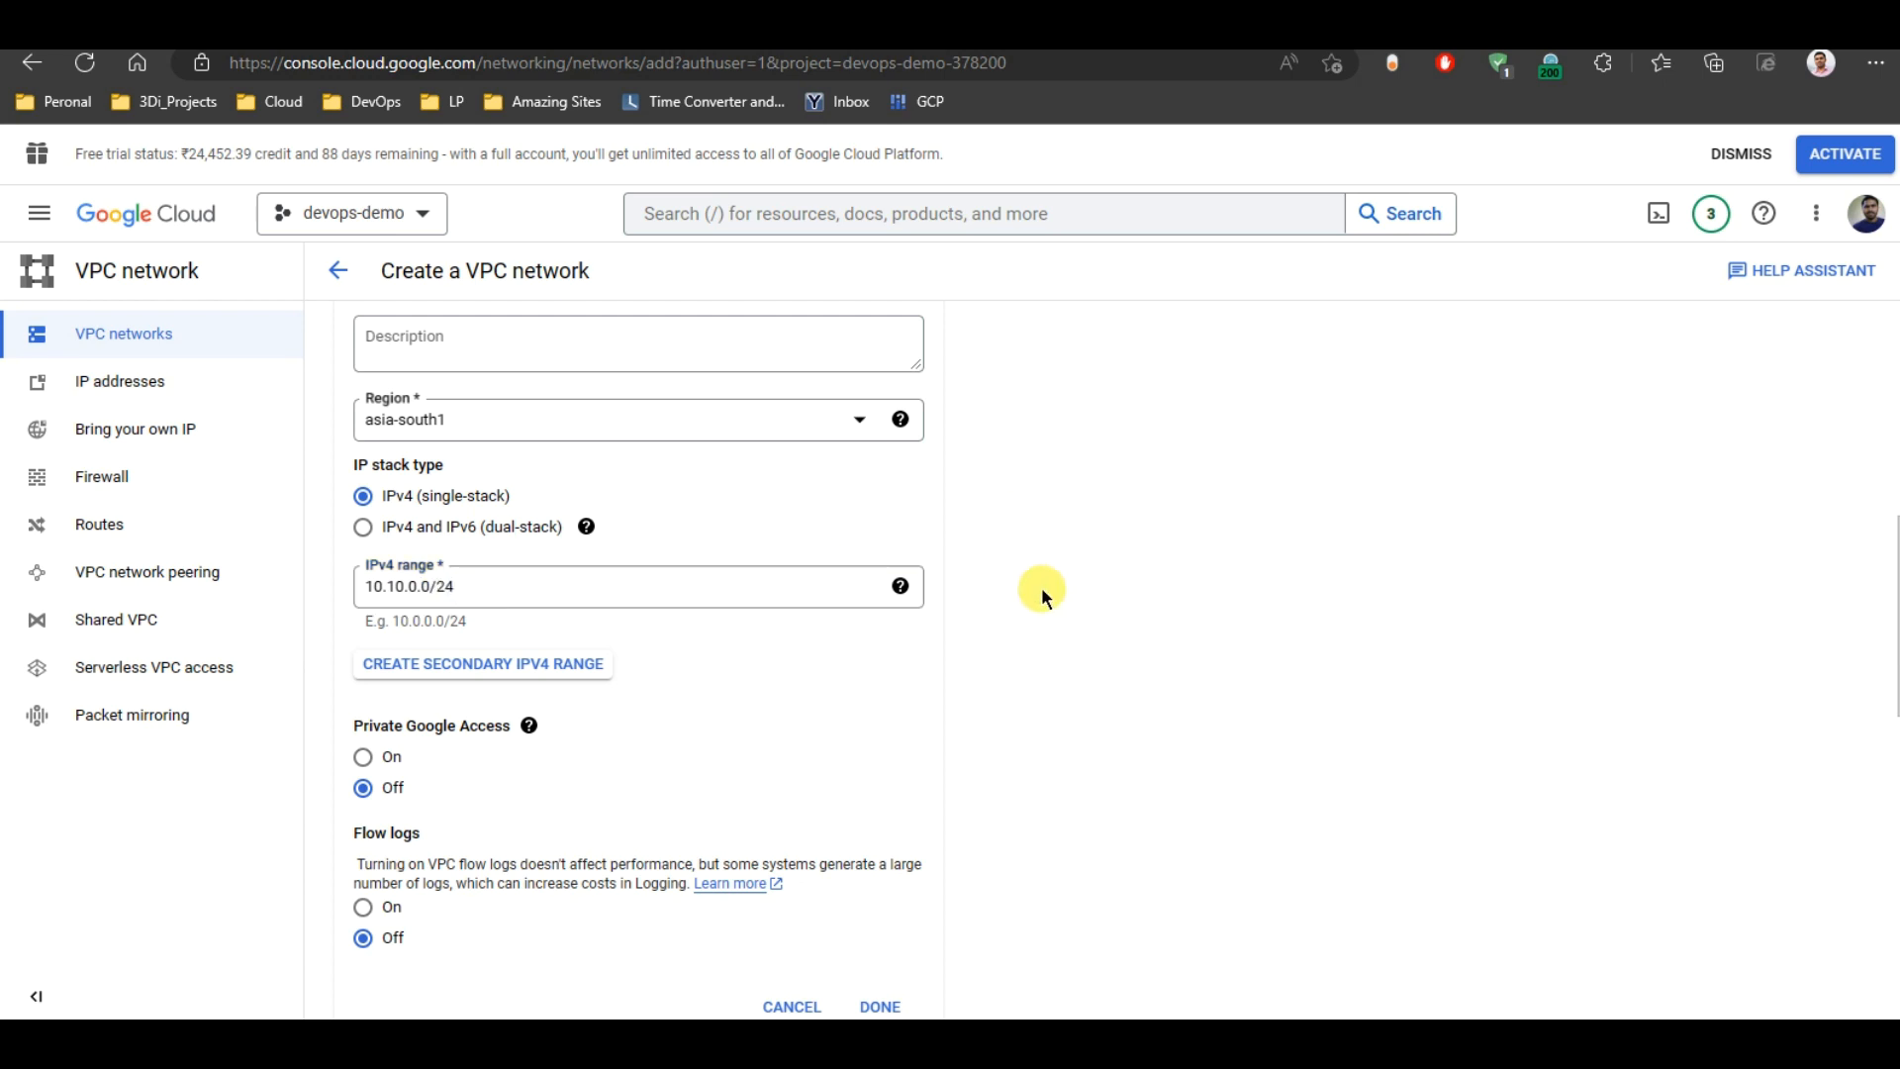
Step: Review the network's remaining settings: Private Google Access, flow logs, firewall rules, dynamic routing mode and the available MTU values
{"action": "scroll", "coordinate": [602, 656], "scroll_direction": "down", "scroll_amount": 2}
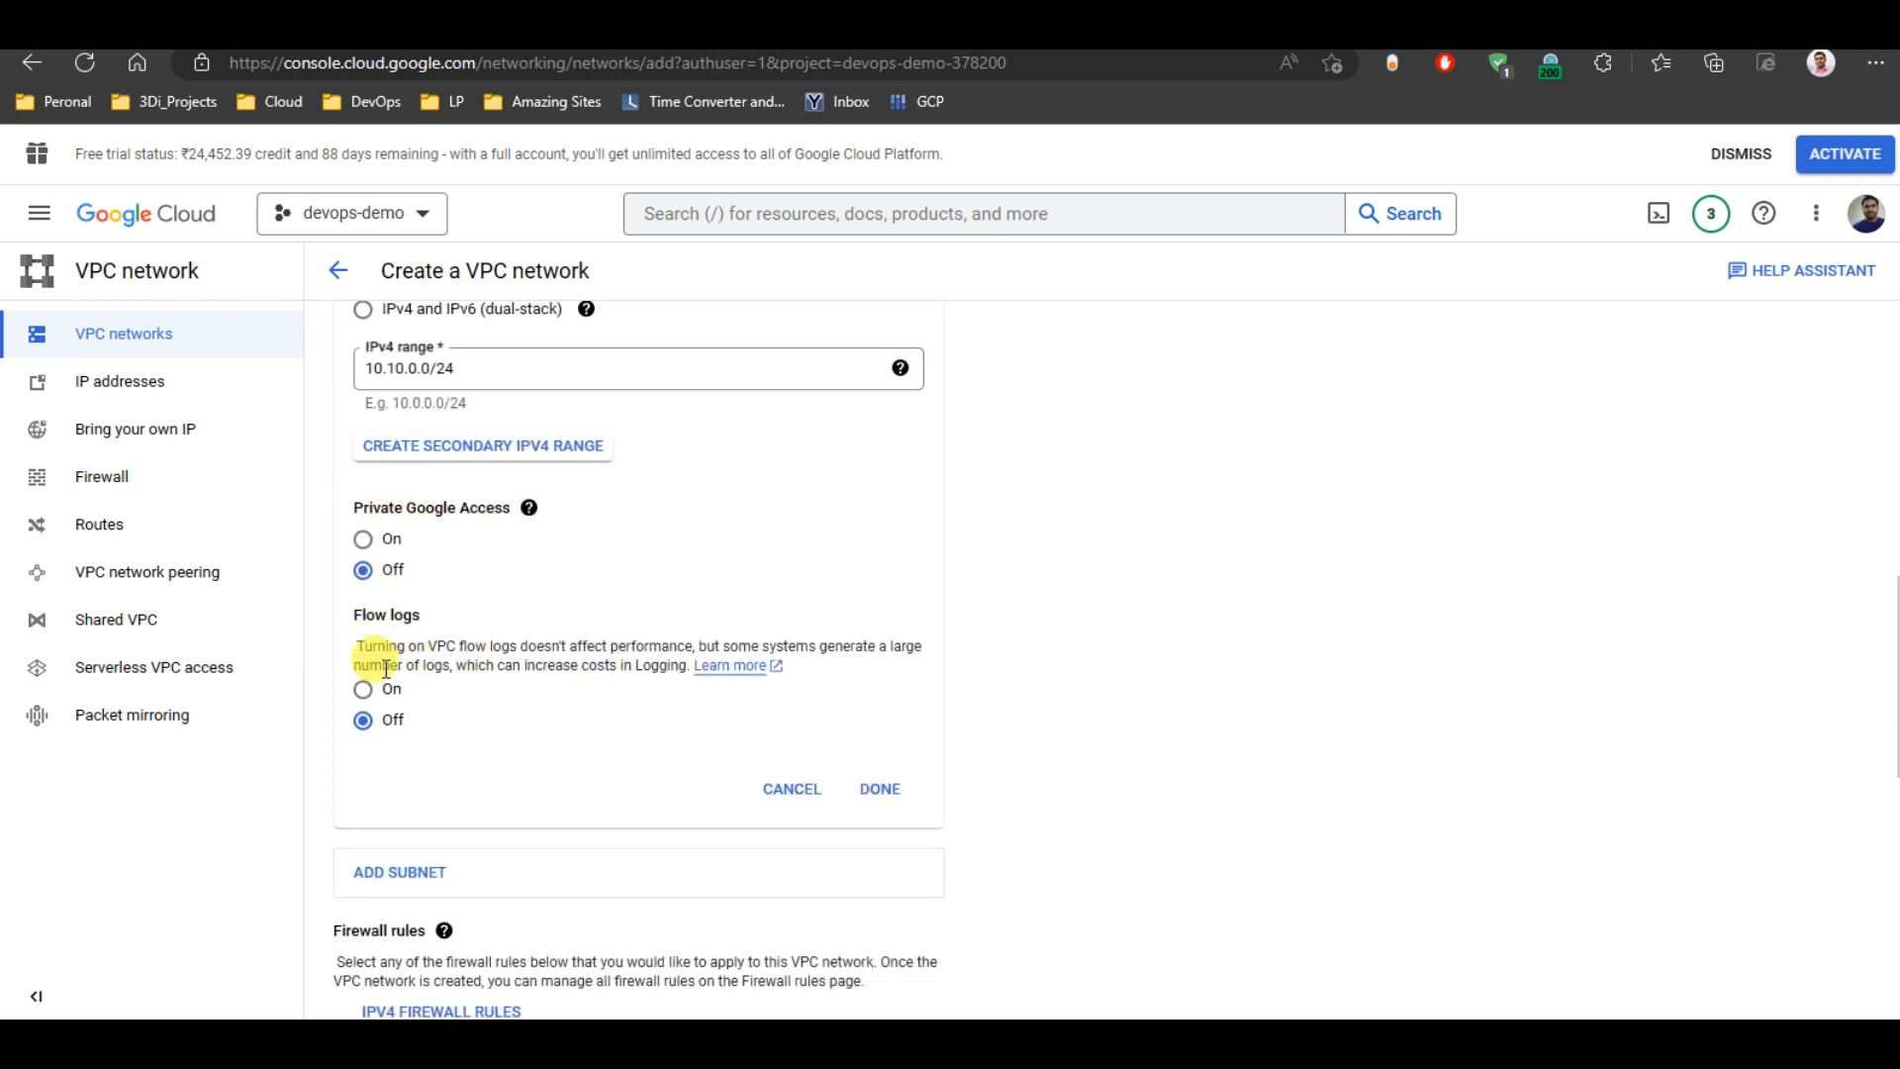
{"action": "scroll", "coordinate": [501, 666], "scroll_direction": "down", "scroll_amount": 4}
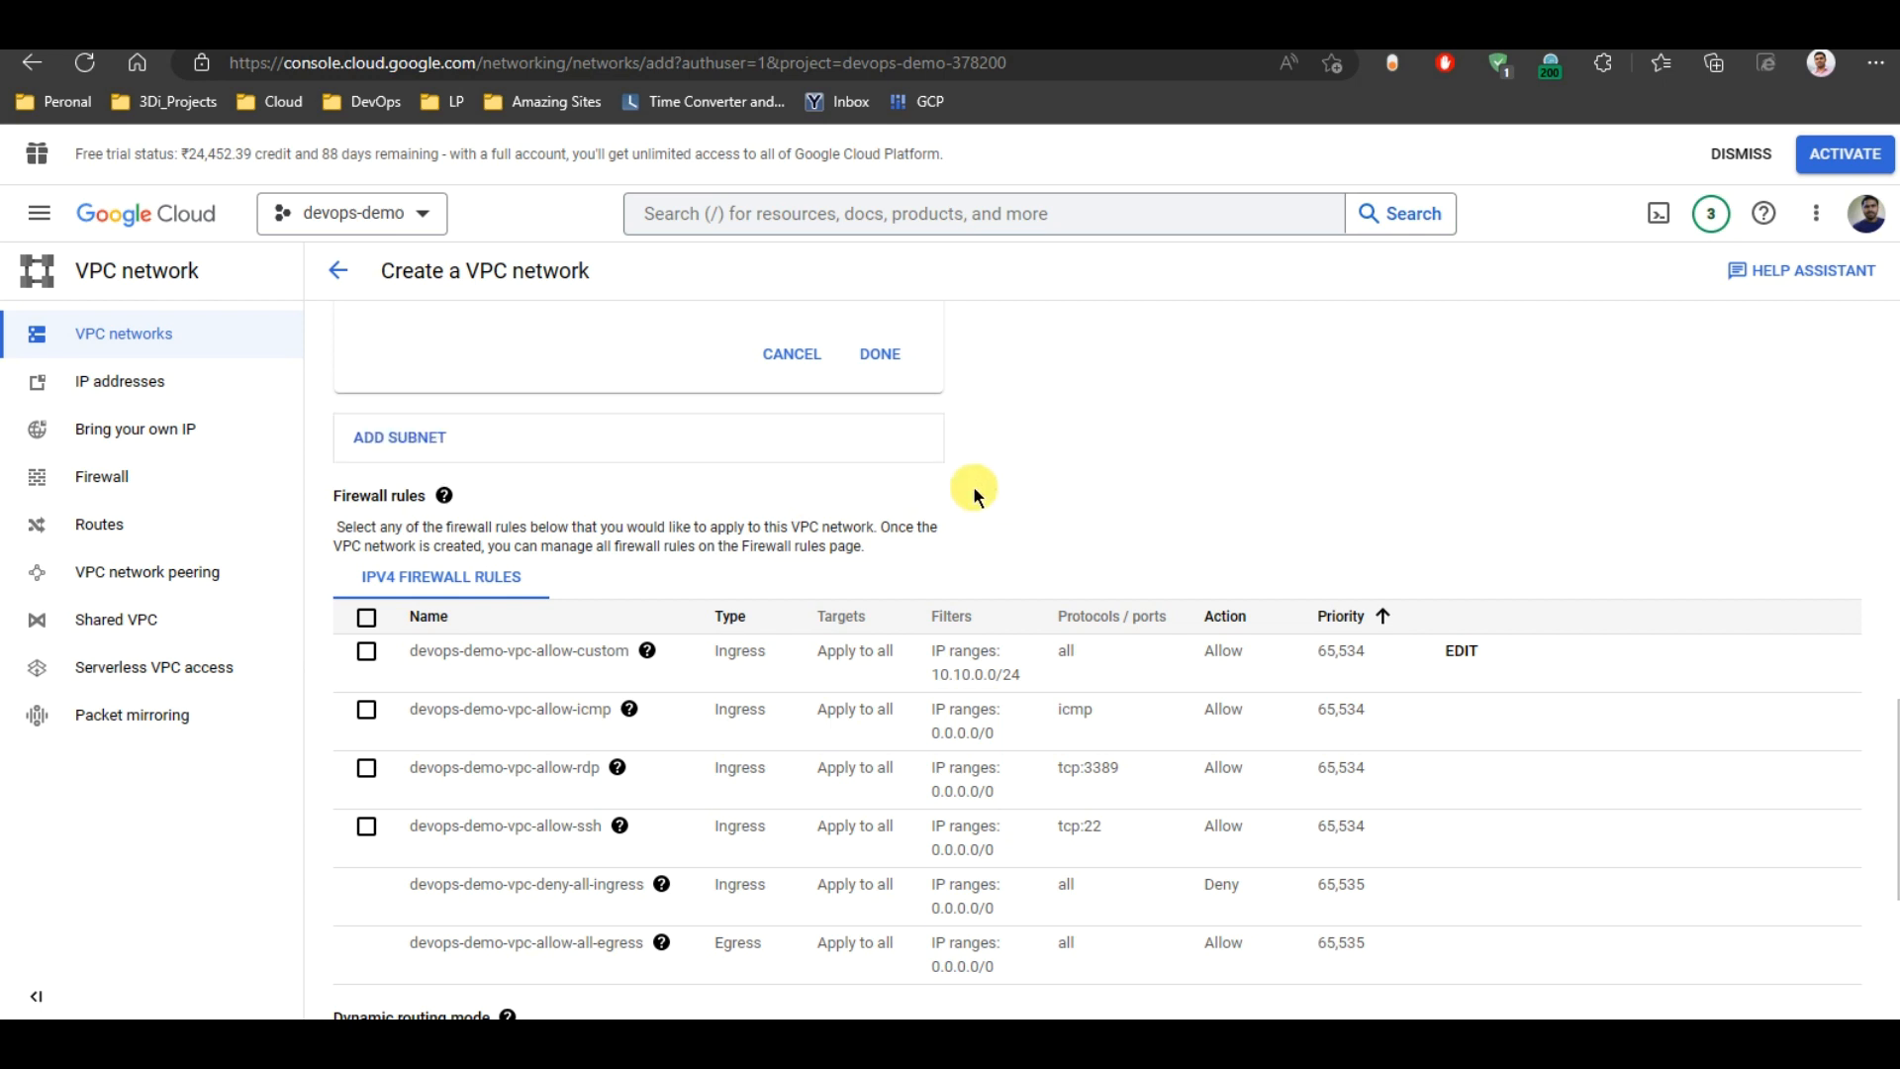
{"action": "scroll", "coordinate": [965, 485], "scroll_direction": "down", "scroll_amount": 1}
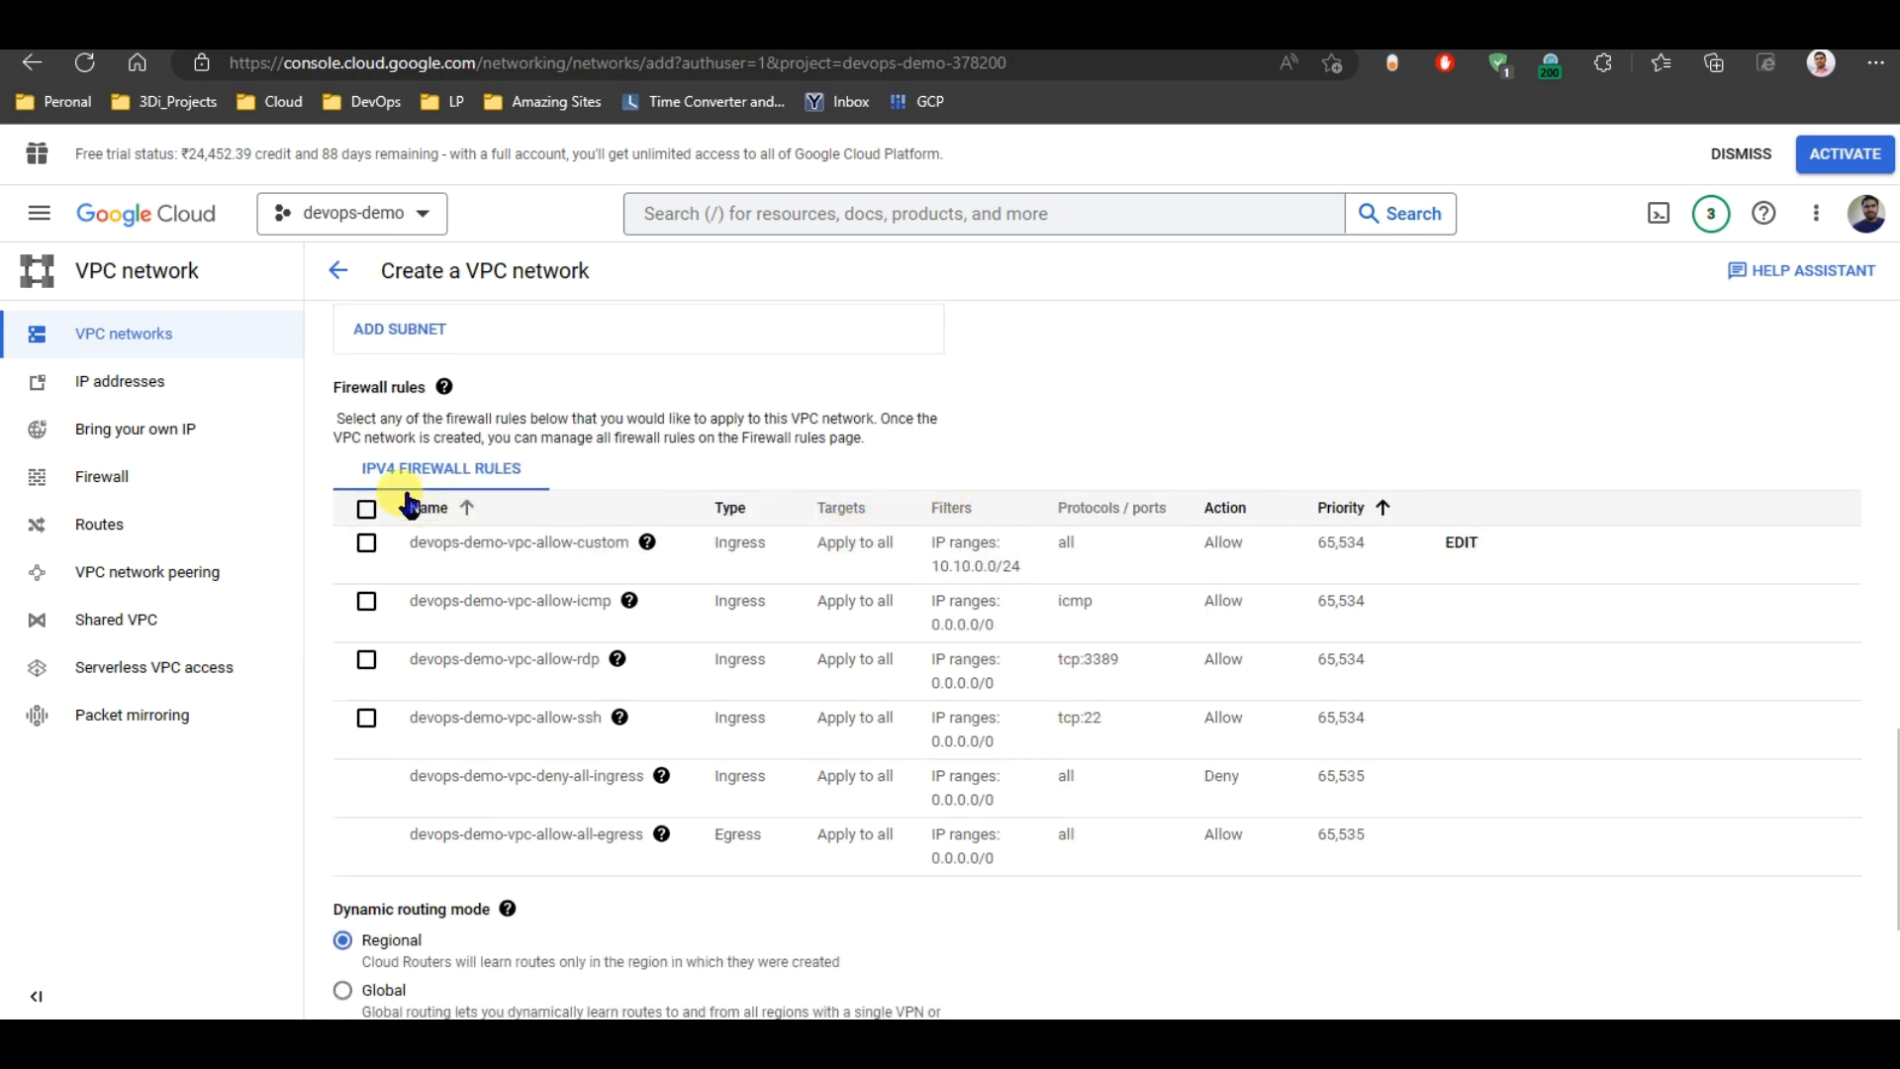
{"action": "left_click_drag", "start_coordinate": [331, 387], "coordinate": [426, 392]}
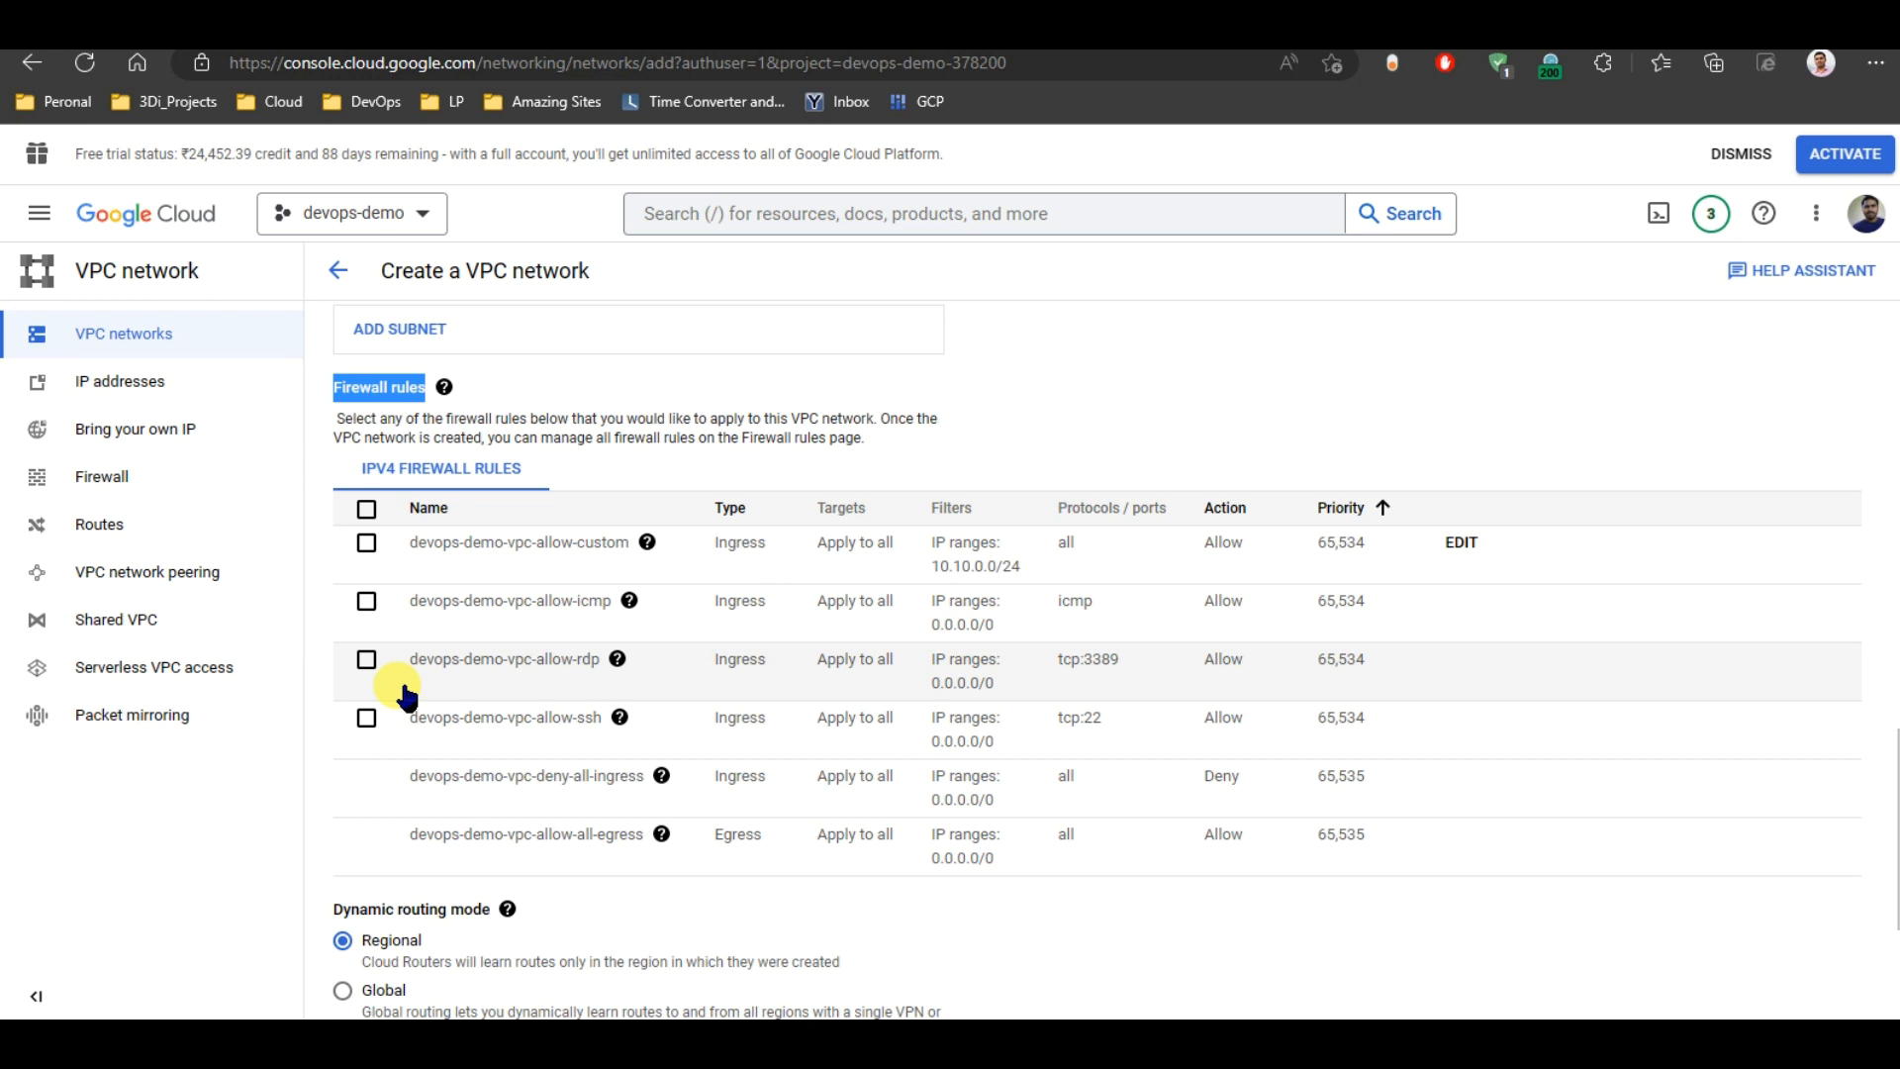
{"action": "scroll", "coordinate": [615, 686], "scroll_direction": "down", "scroll_amount": 1}
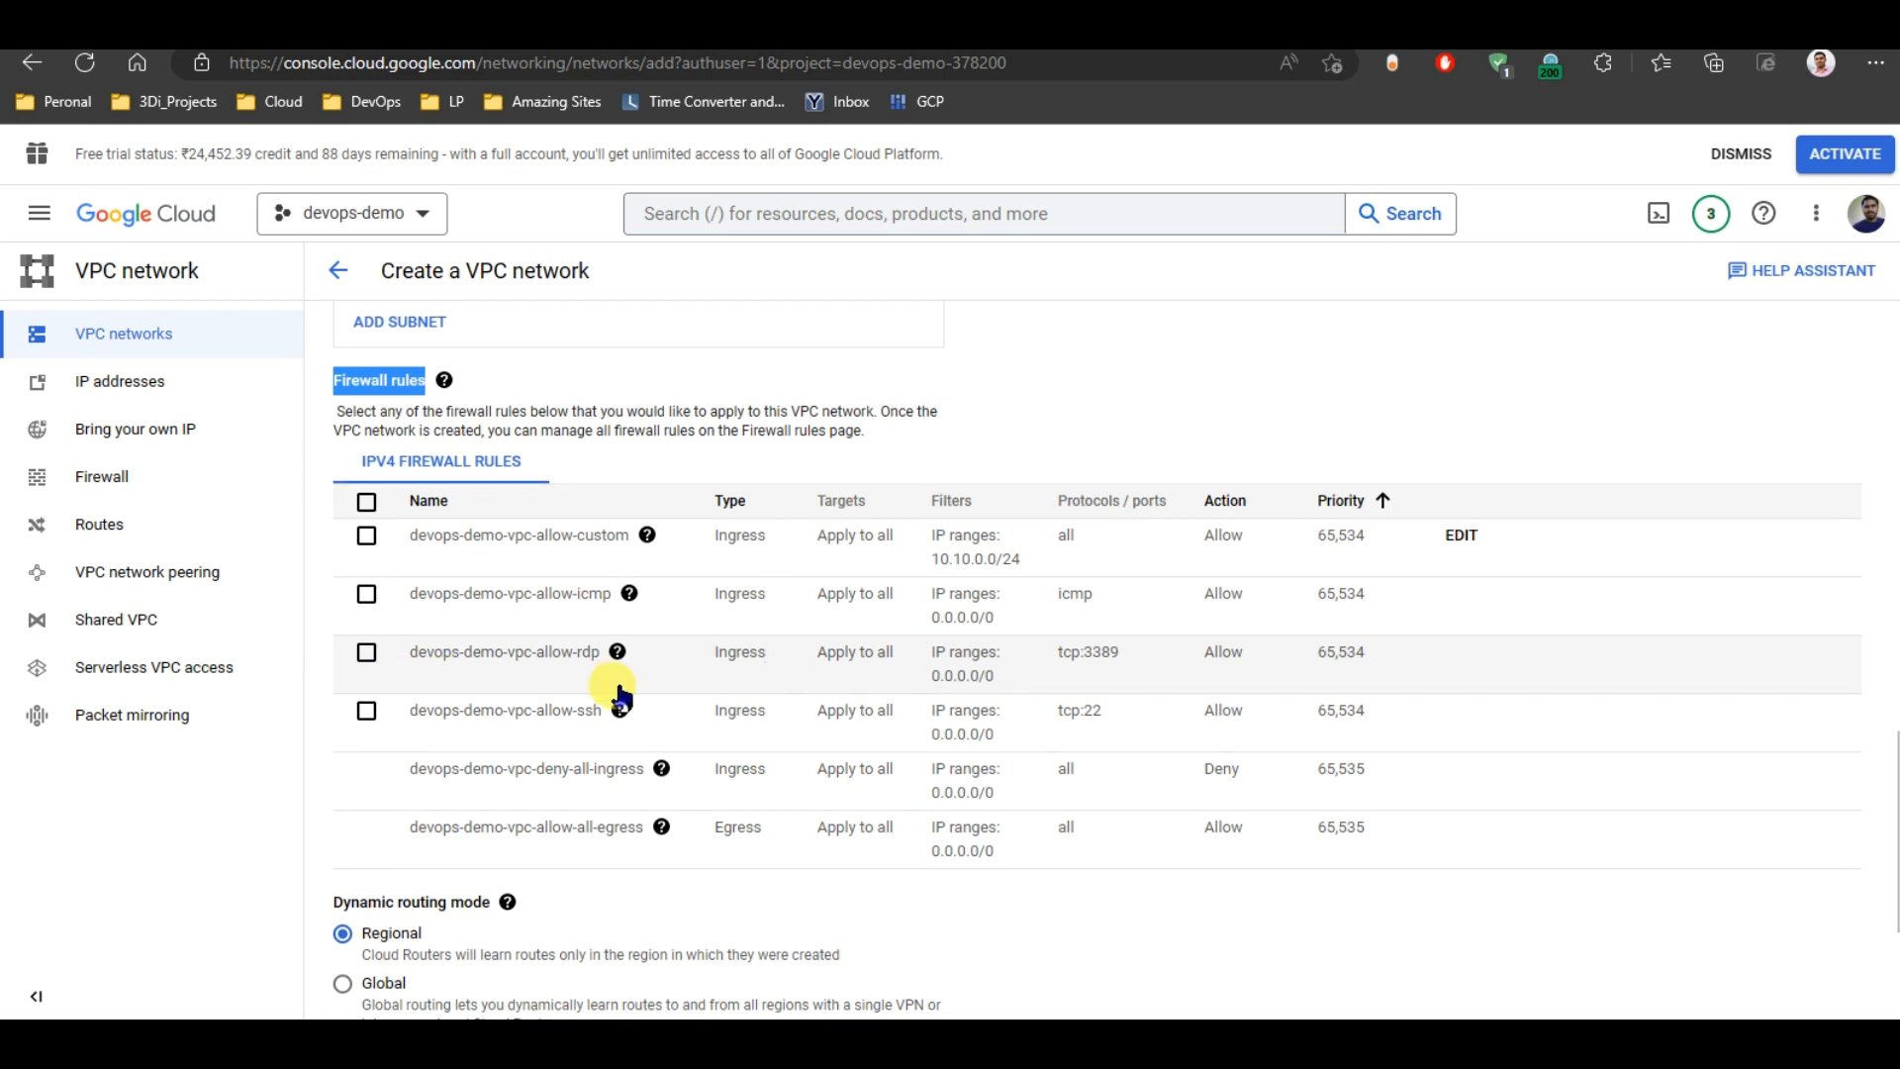
{"action": "scroll", "coordinate": [619, 696], "scroll_direction": "down", "scroll_amount": 3}
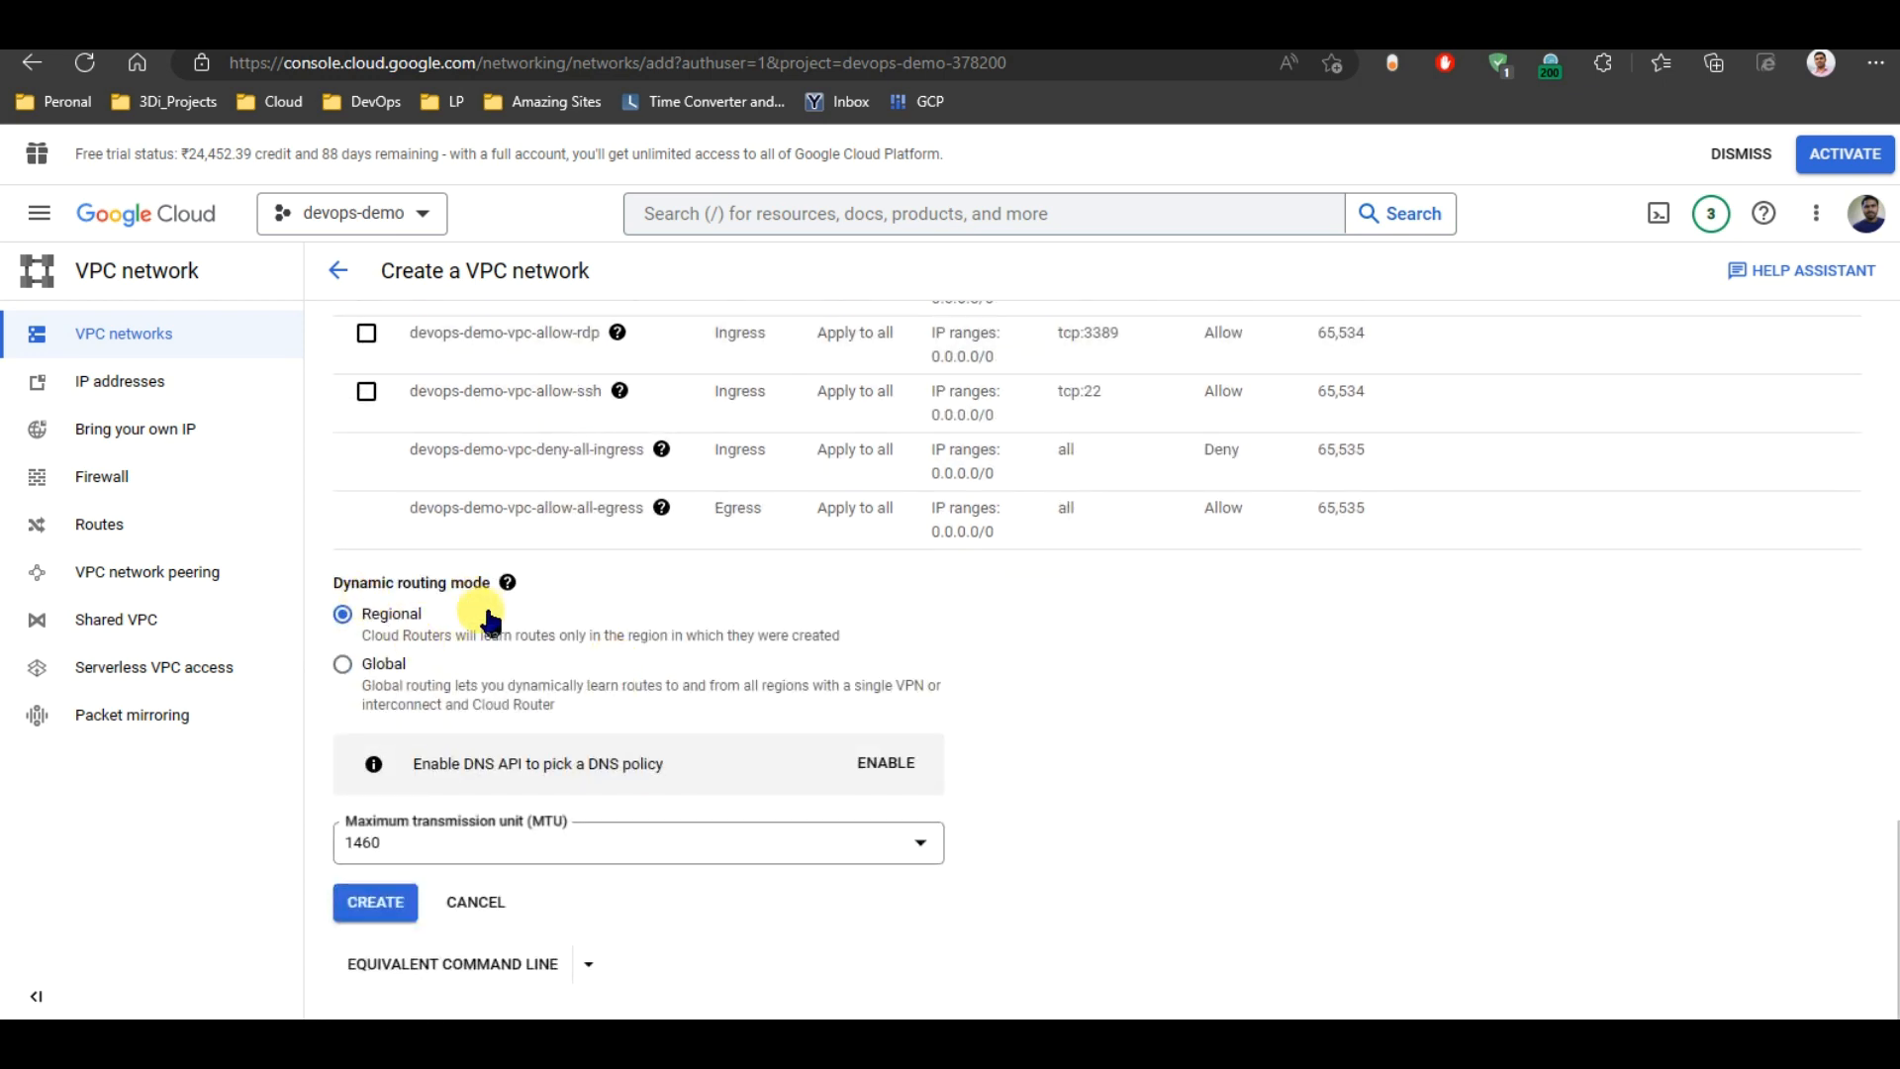
{"action": "scroll", "coordinate": [461, 633], "scroll_direction": "down", "scroll_amount": 1}
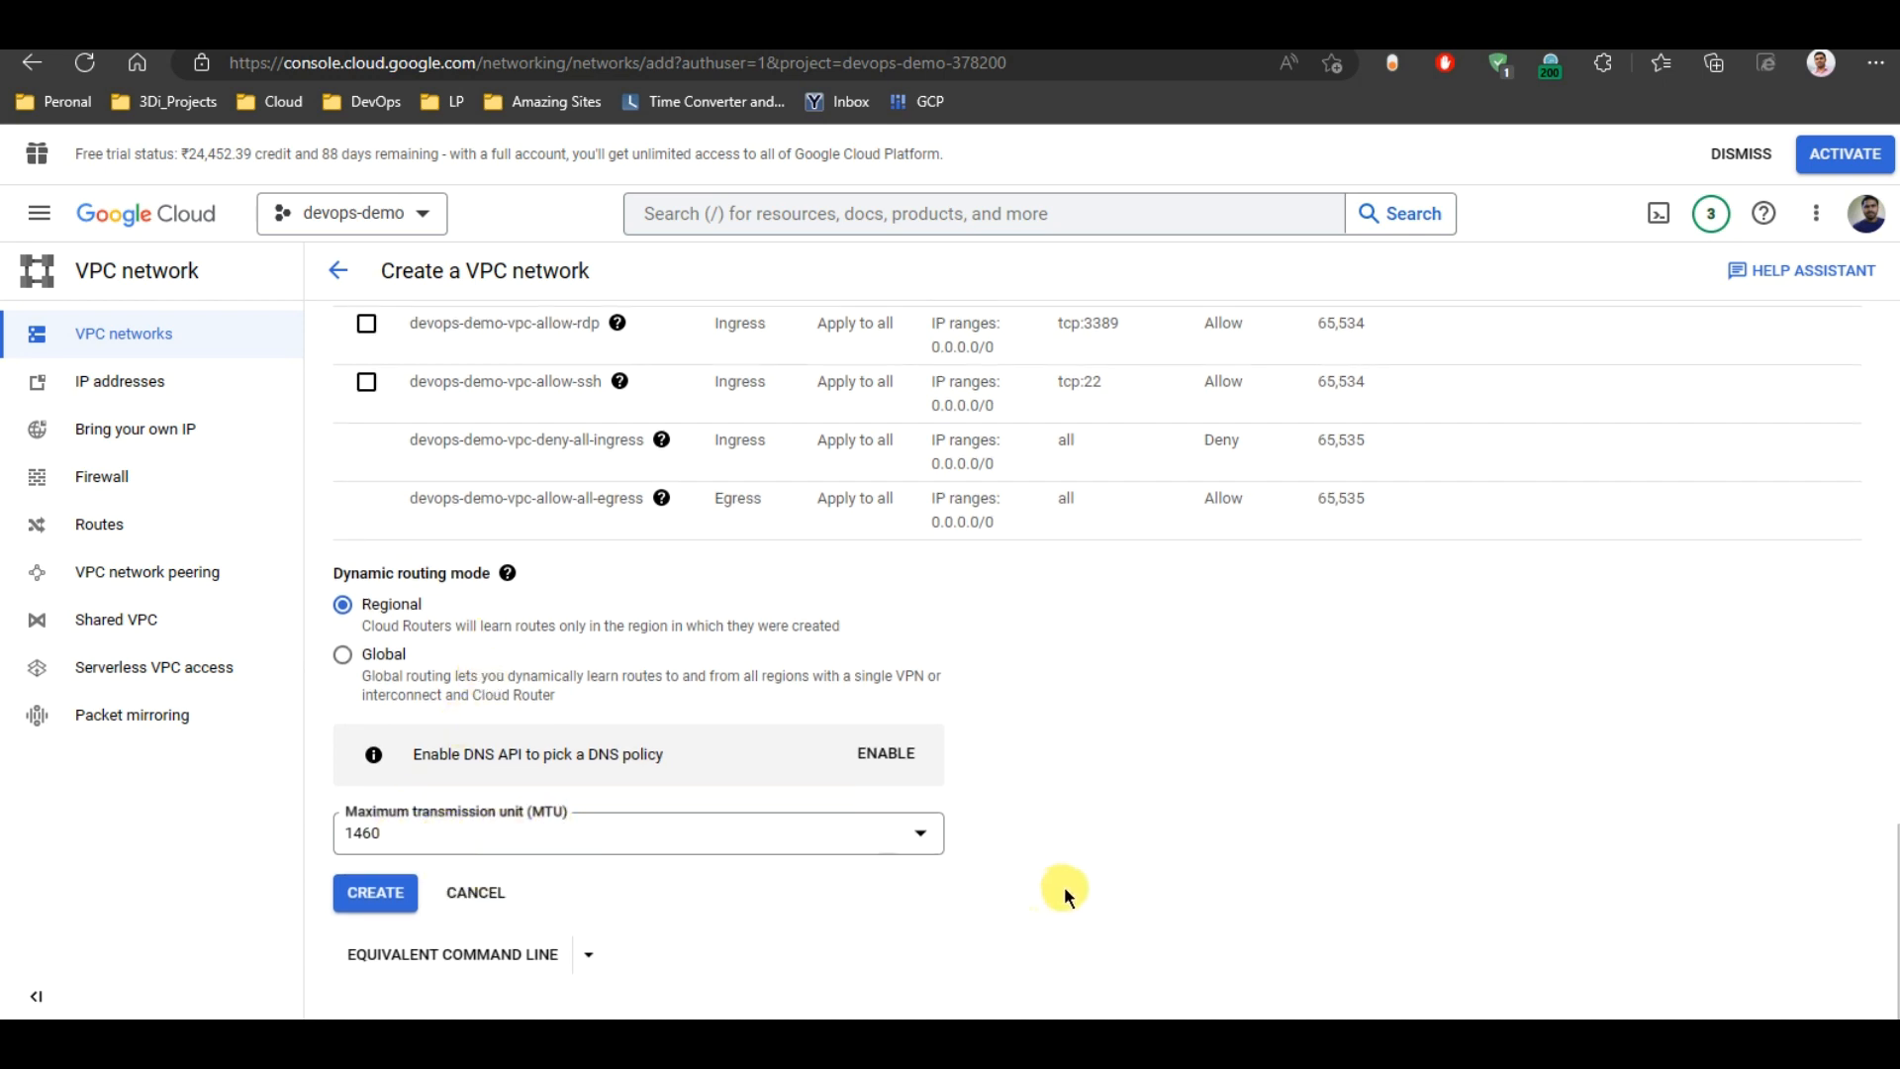
{"action": "left_click", "coordinate": [613, 844]}
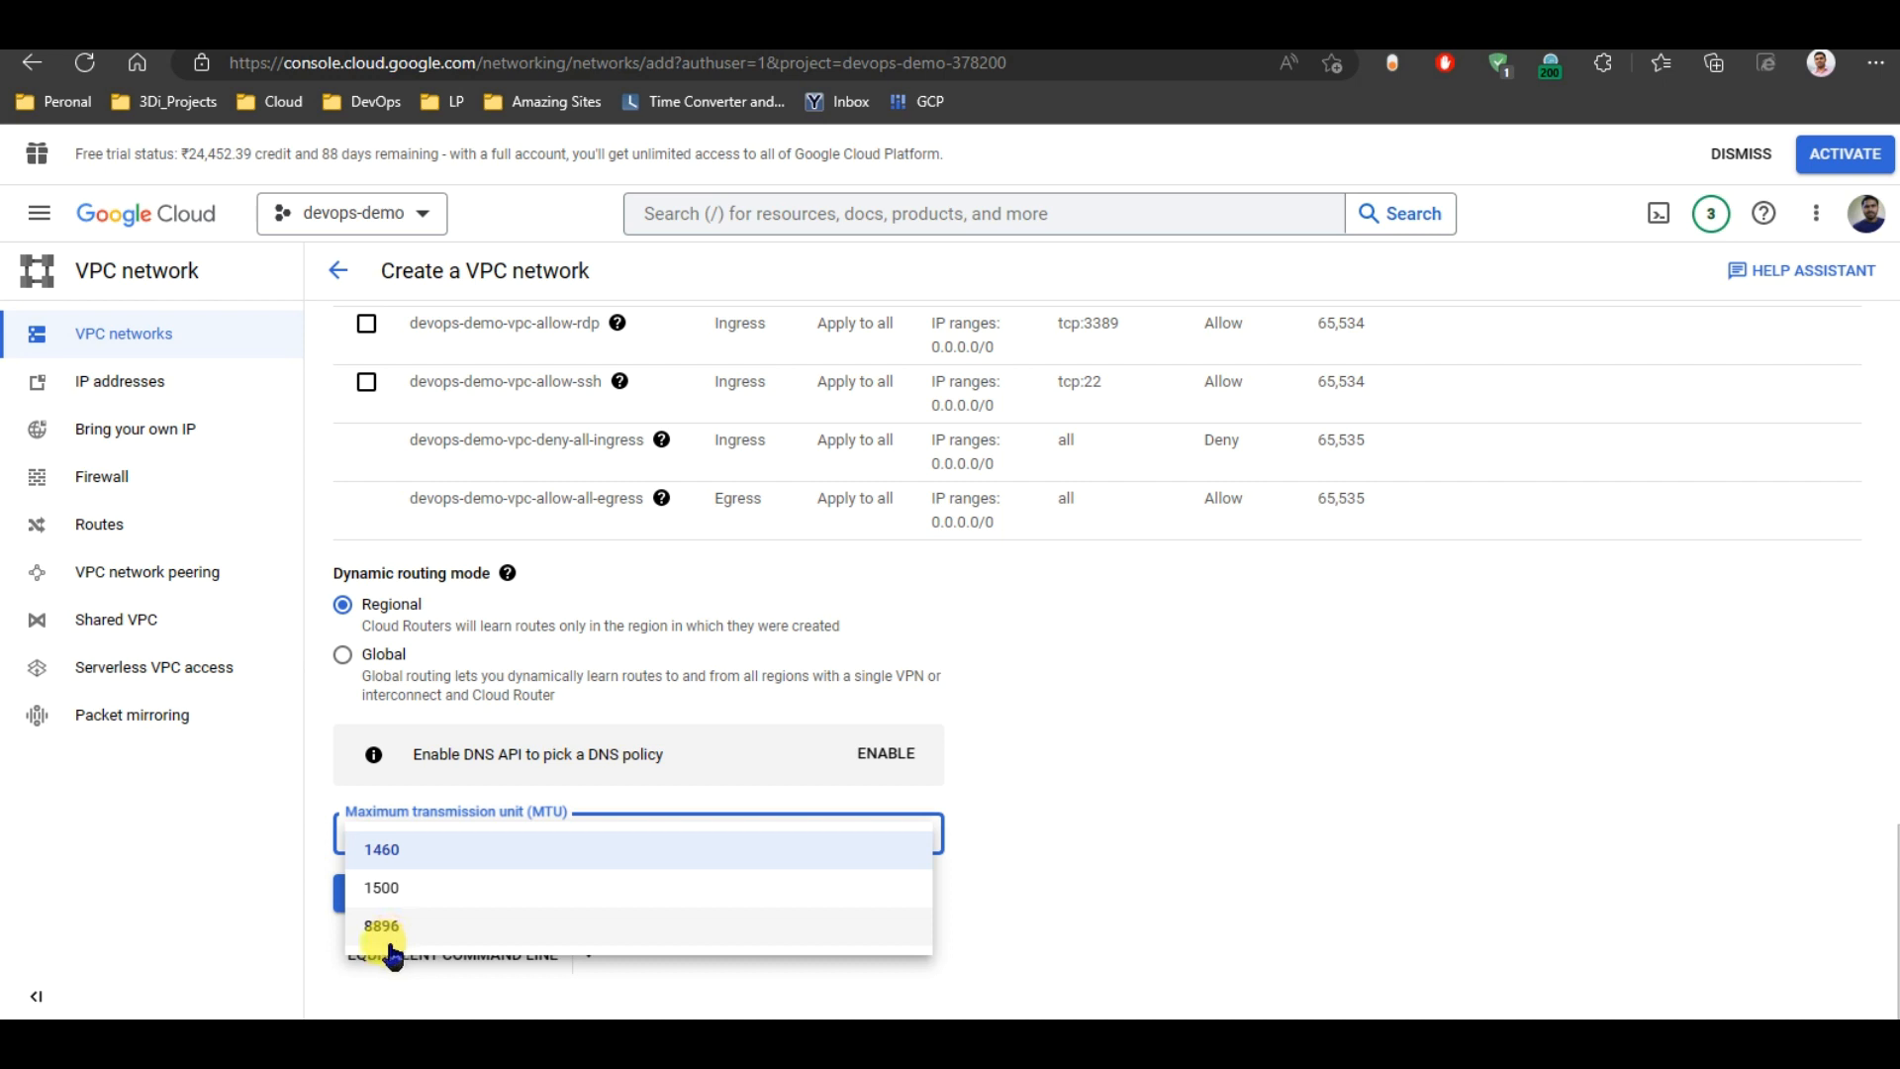
{"action": "left_click", "coordinate": [1152, 870]}
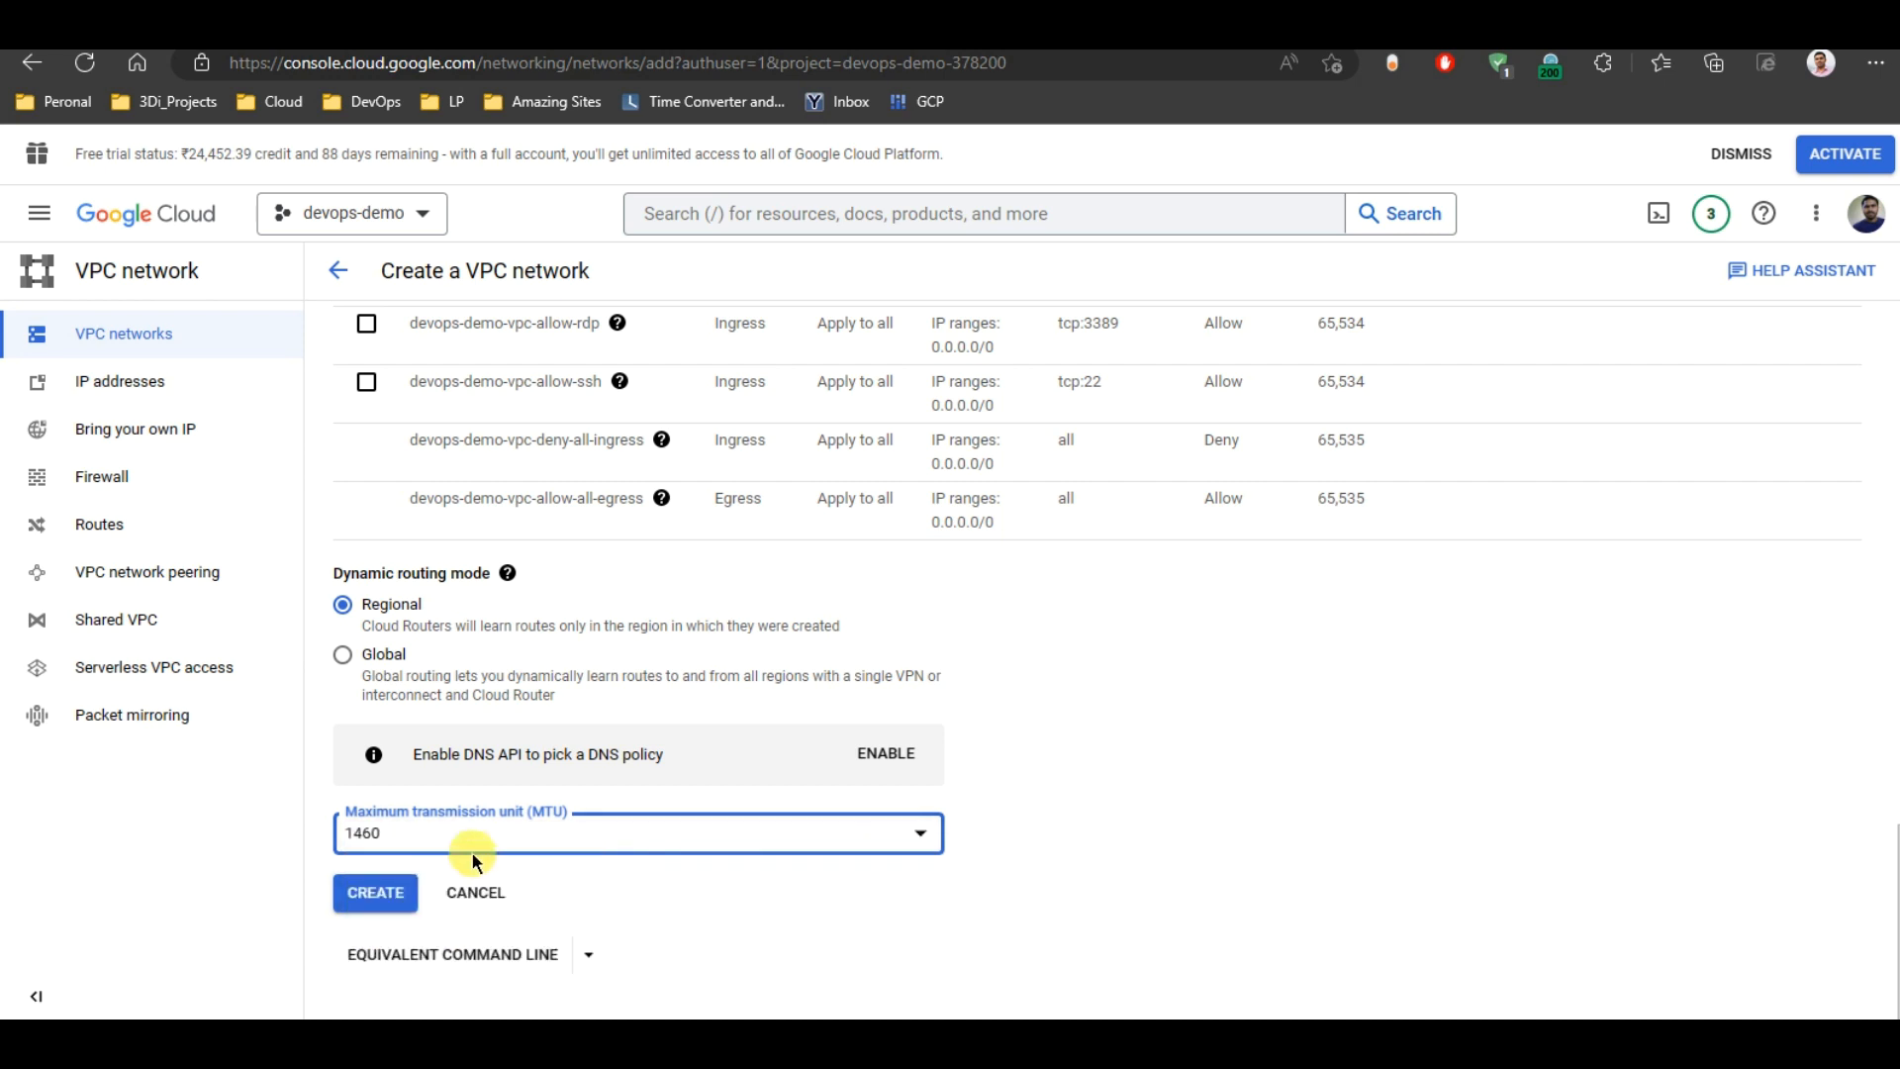
{"action": "left_click", "coordinate": [1097, 853]}
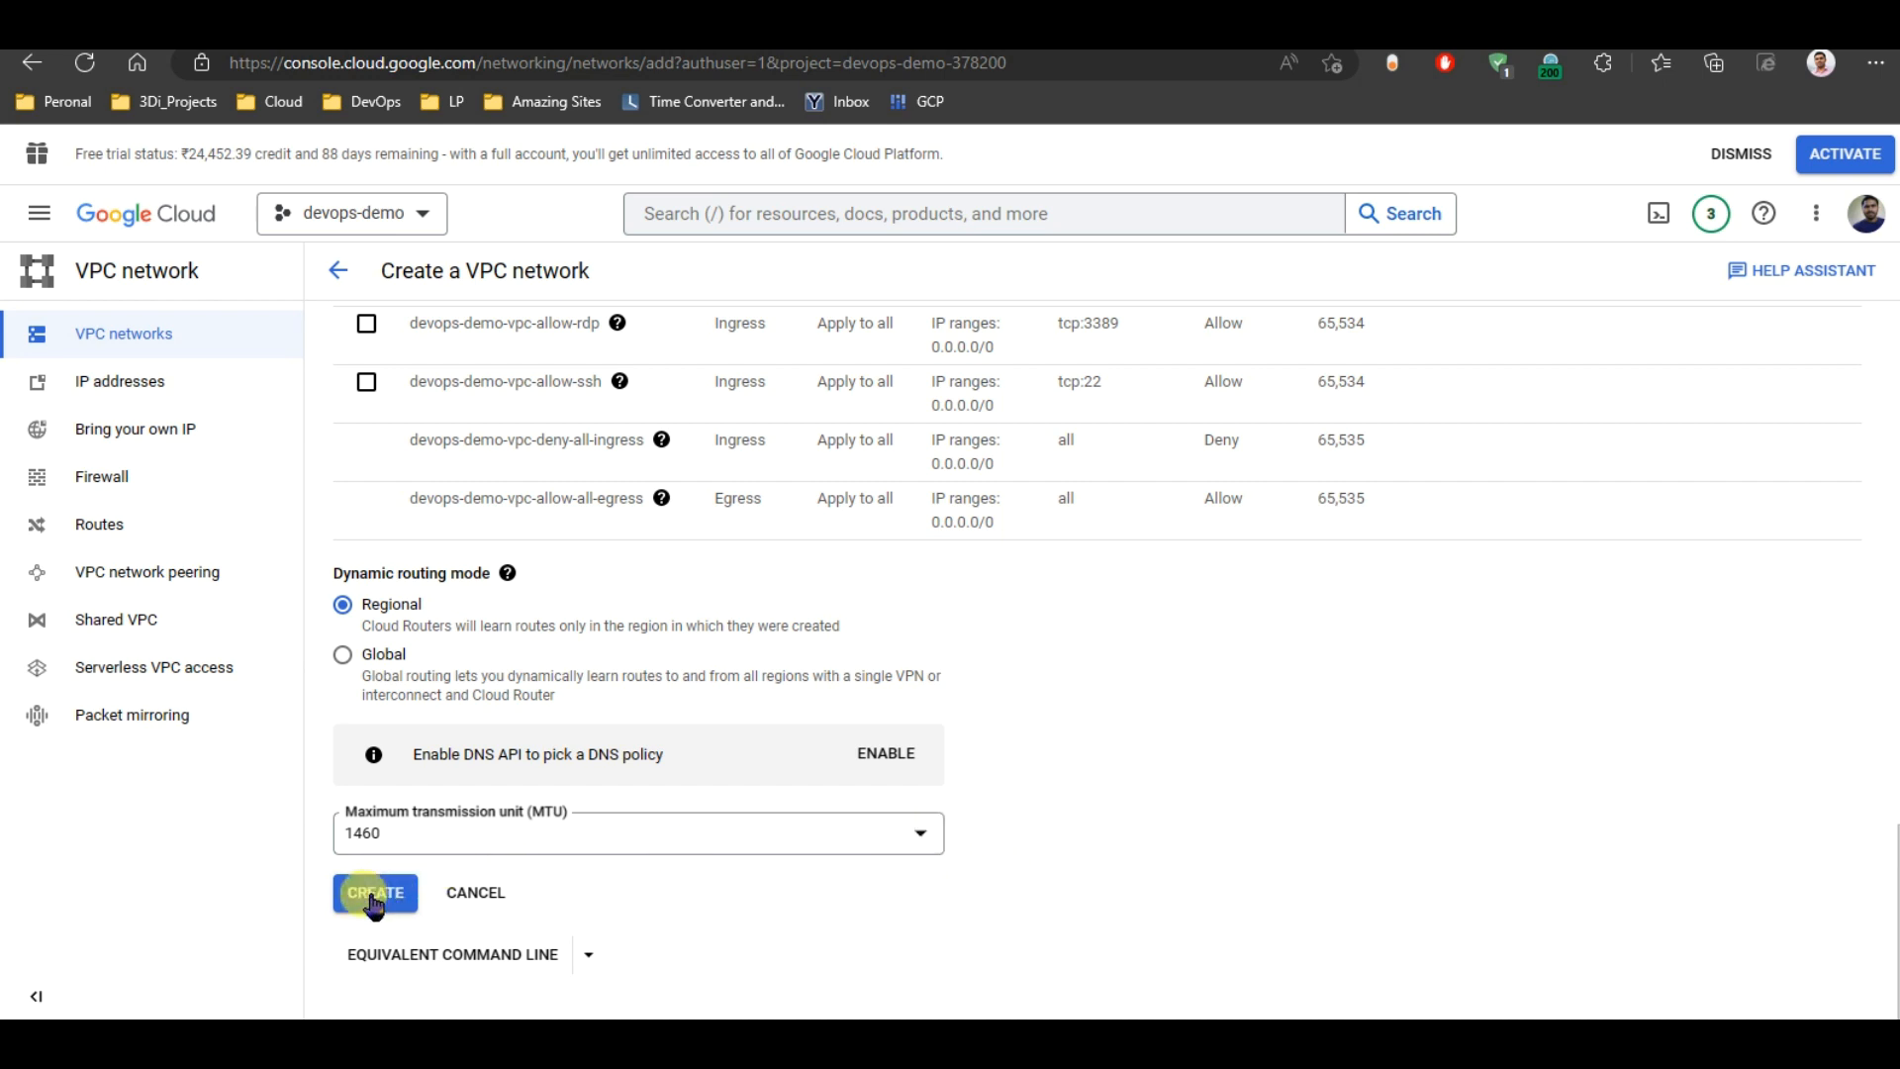
Step: Create the devops-demo-vpc network, refresh the VPC network list and check the new network's subnets and mode
{"action": "left_click", "coordinate": [374, 900]}
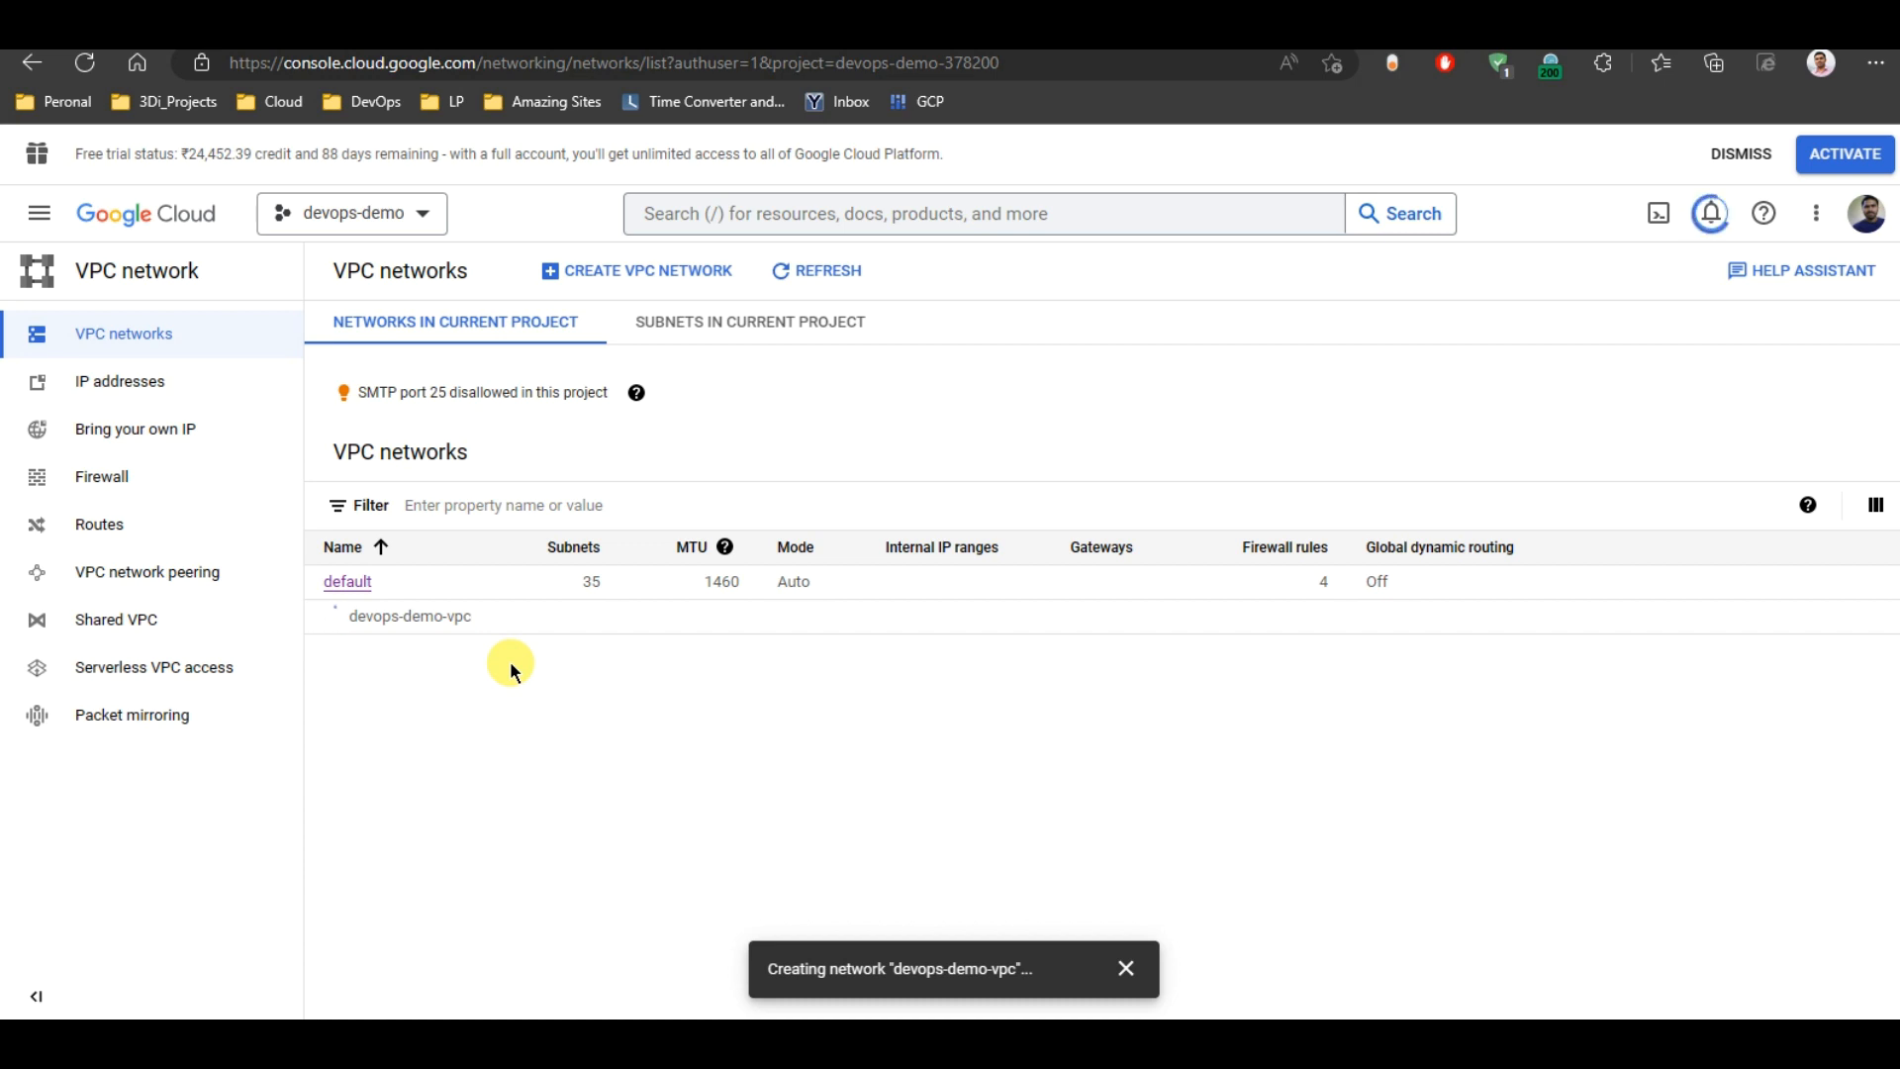
{"action": "left_click", "coordinate": [830, 285]}
{"action": "left_click", "coordinate": [832, 280]}
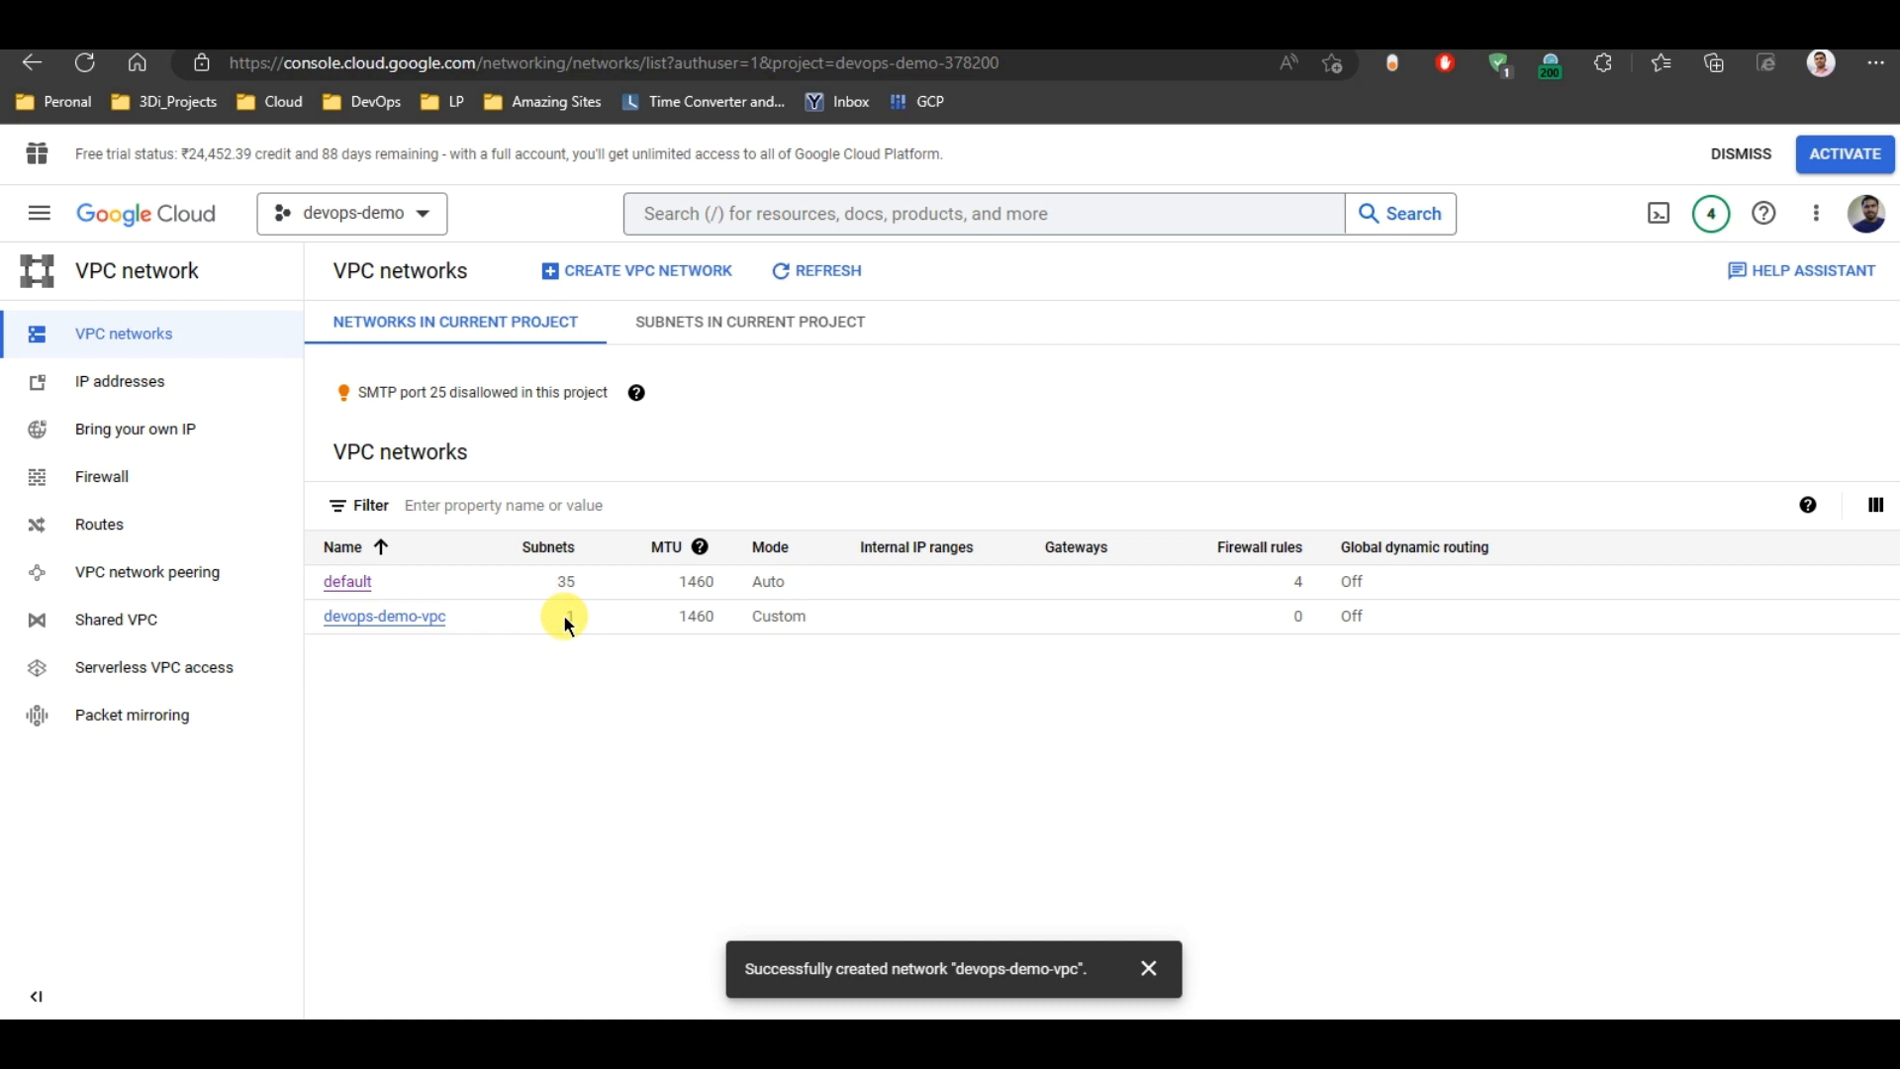
{"action": "left_click", "coordinate": [547, 664]}
{"action": "double_click", "coordinate": [782, 617]}
{"action": "left_click", "coordinate": [968, 690]}
Step: Start a new VPC firewall rule and name it devops-demo-firewall
{"action": "left_click", "coordinate": [104, 478]}
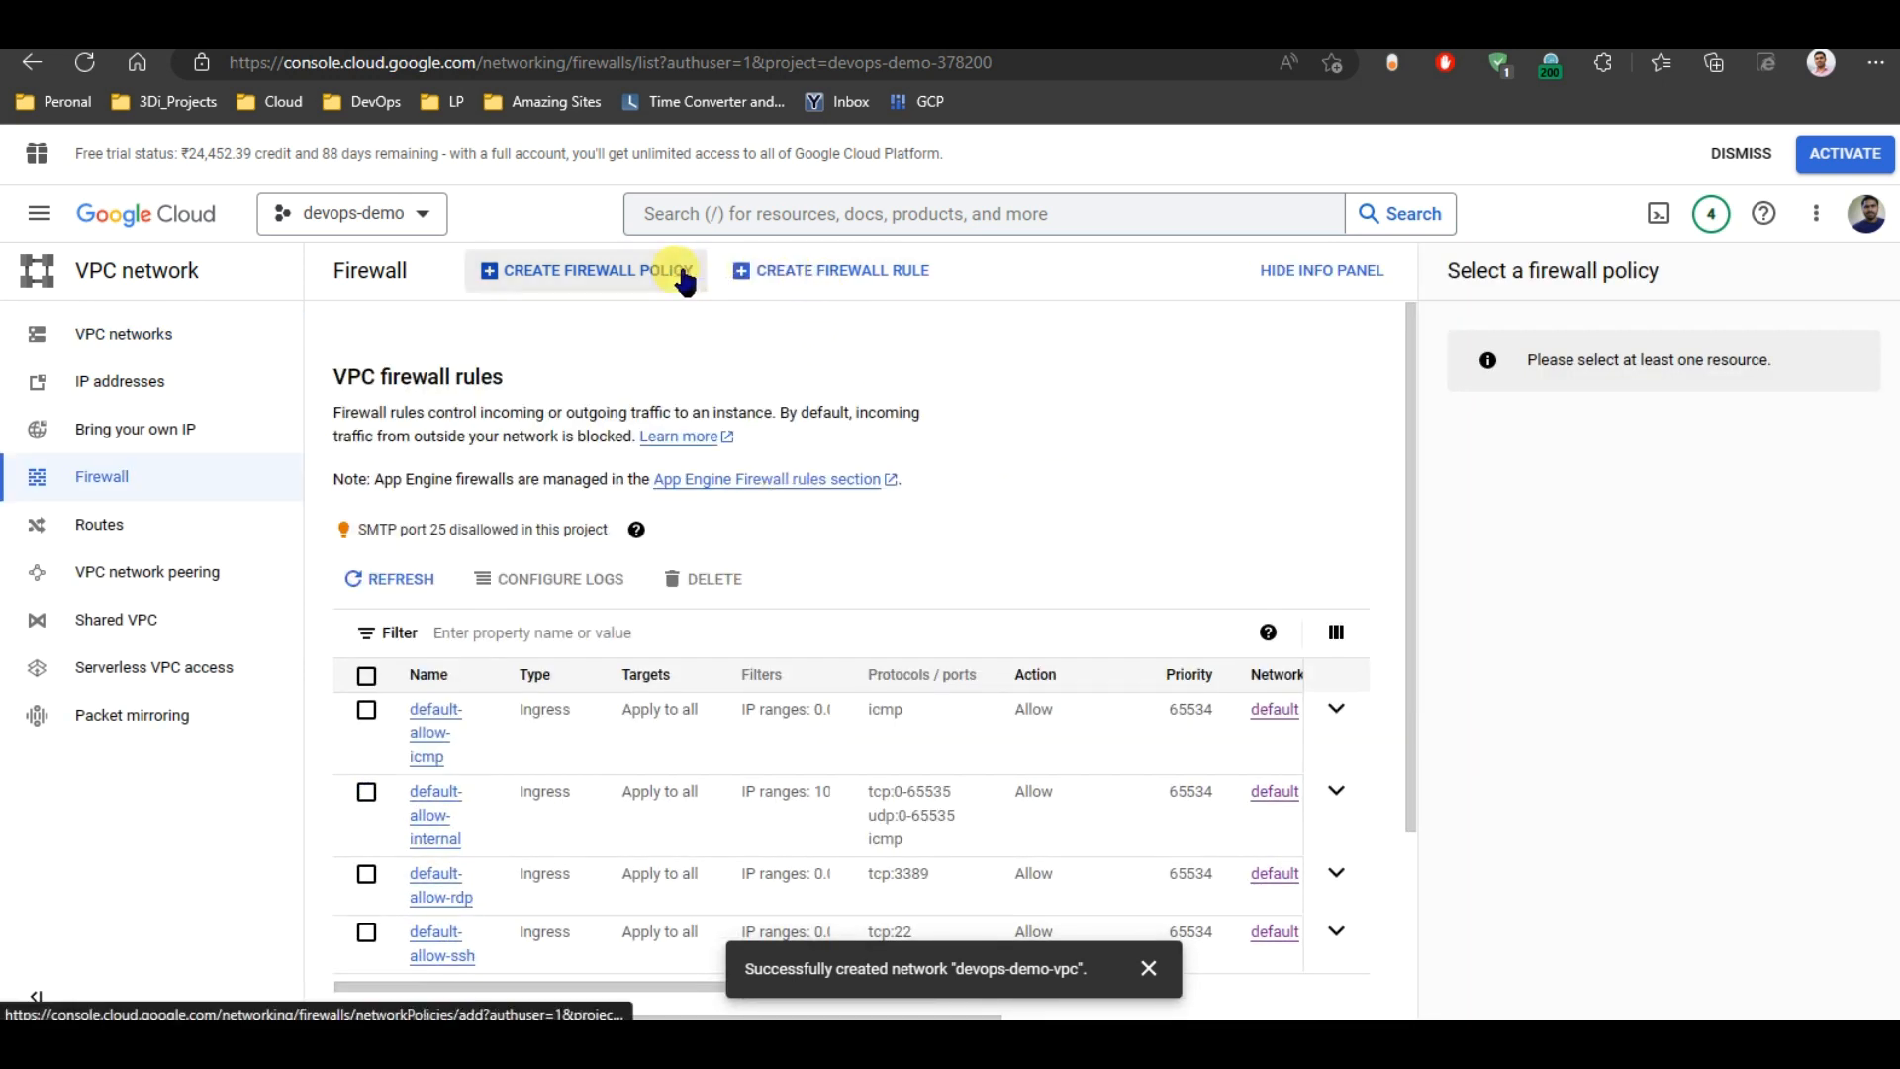
{"action": "left_click", "coordinate": [843, 269]}
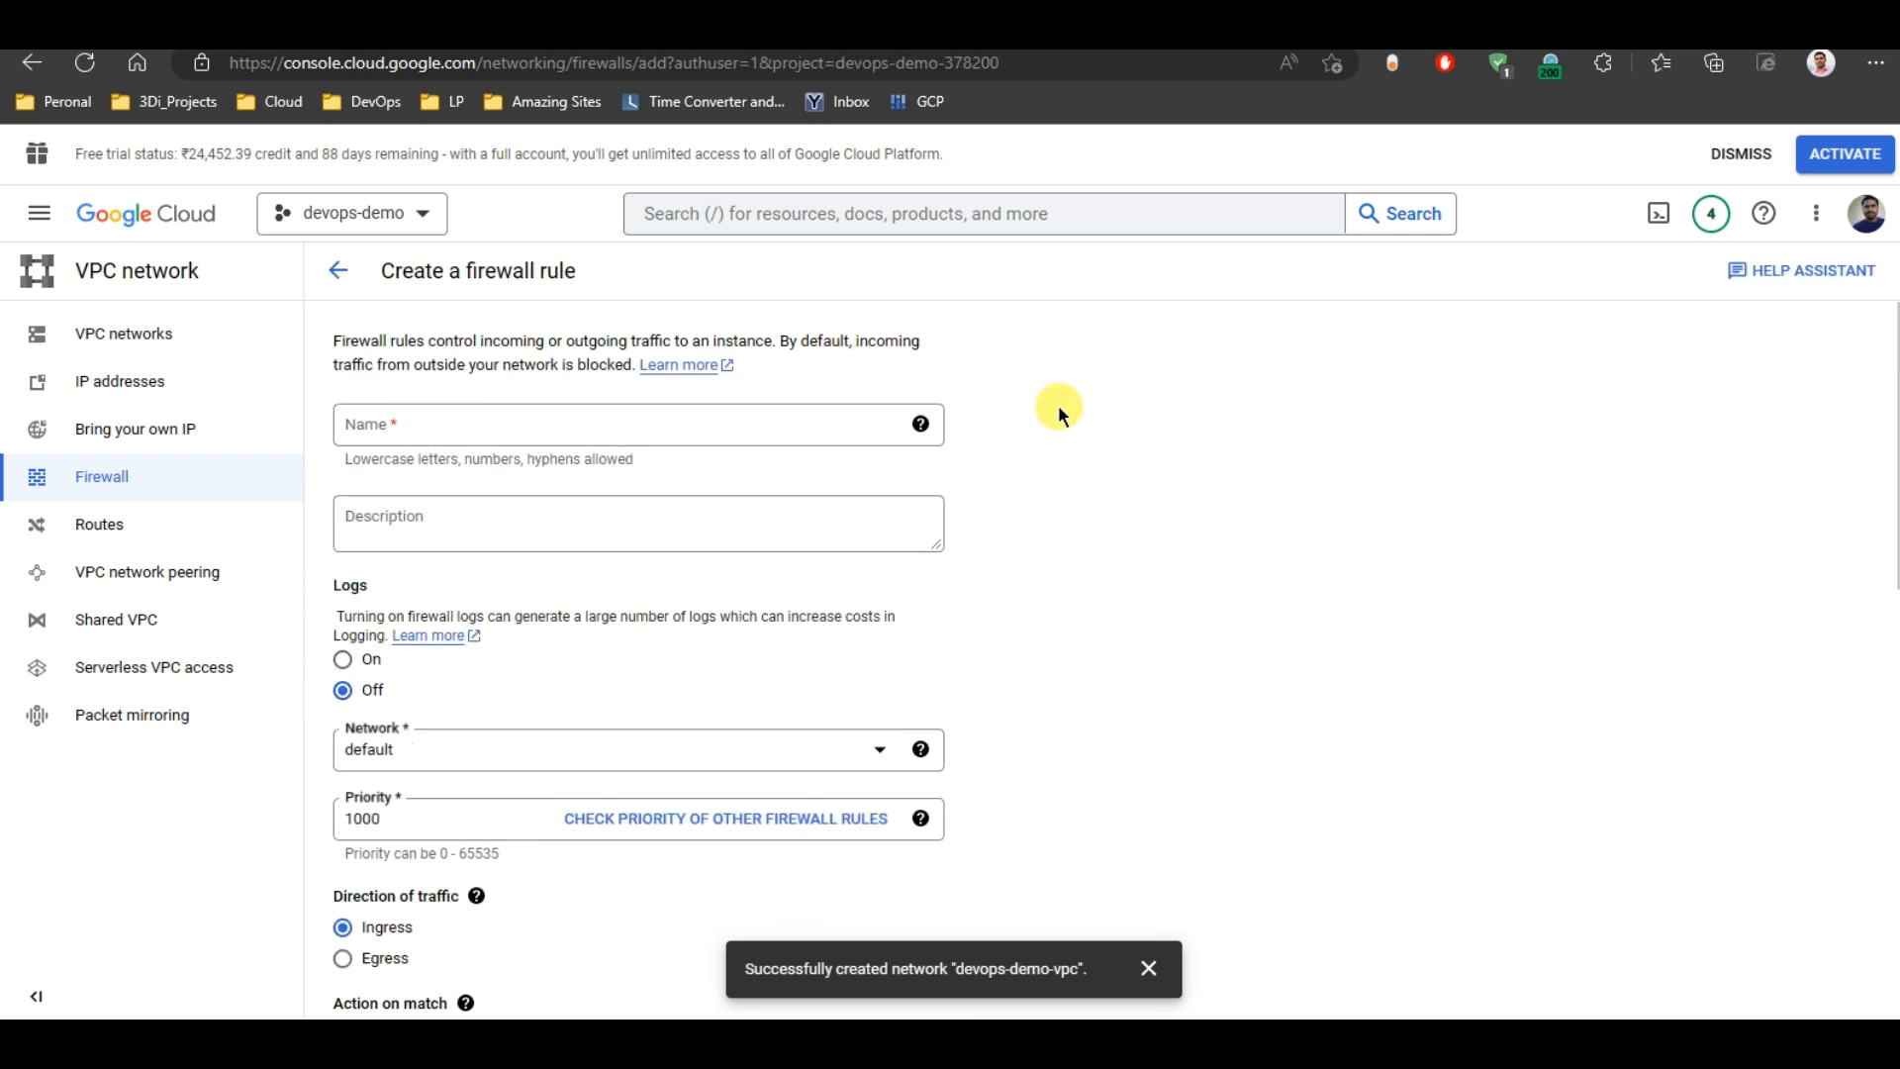
{"action": "left_click", "coordinate": [443, 423]}
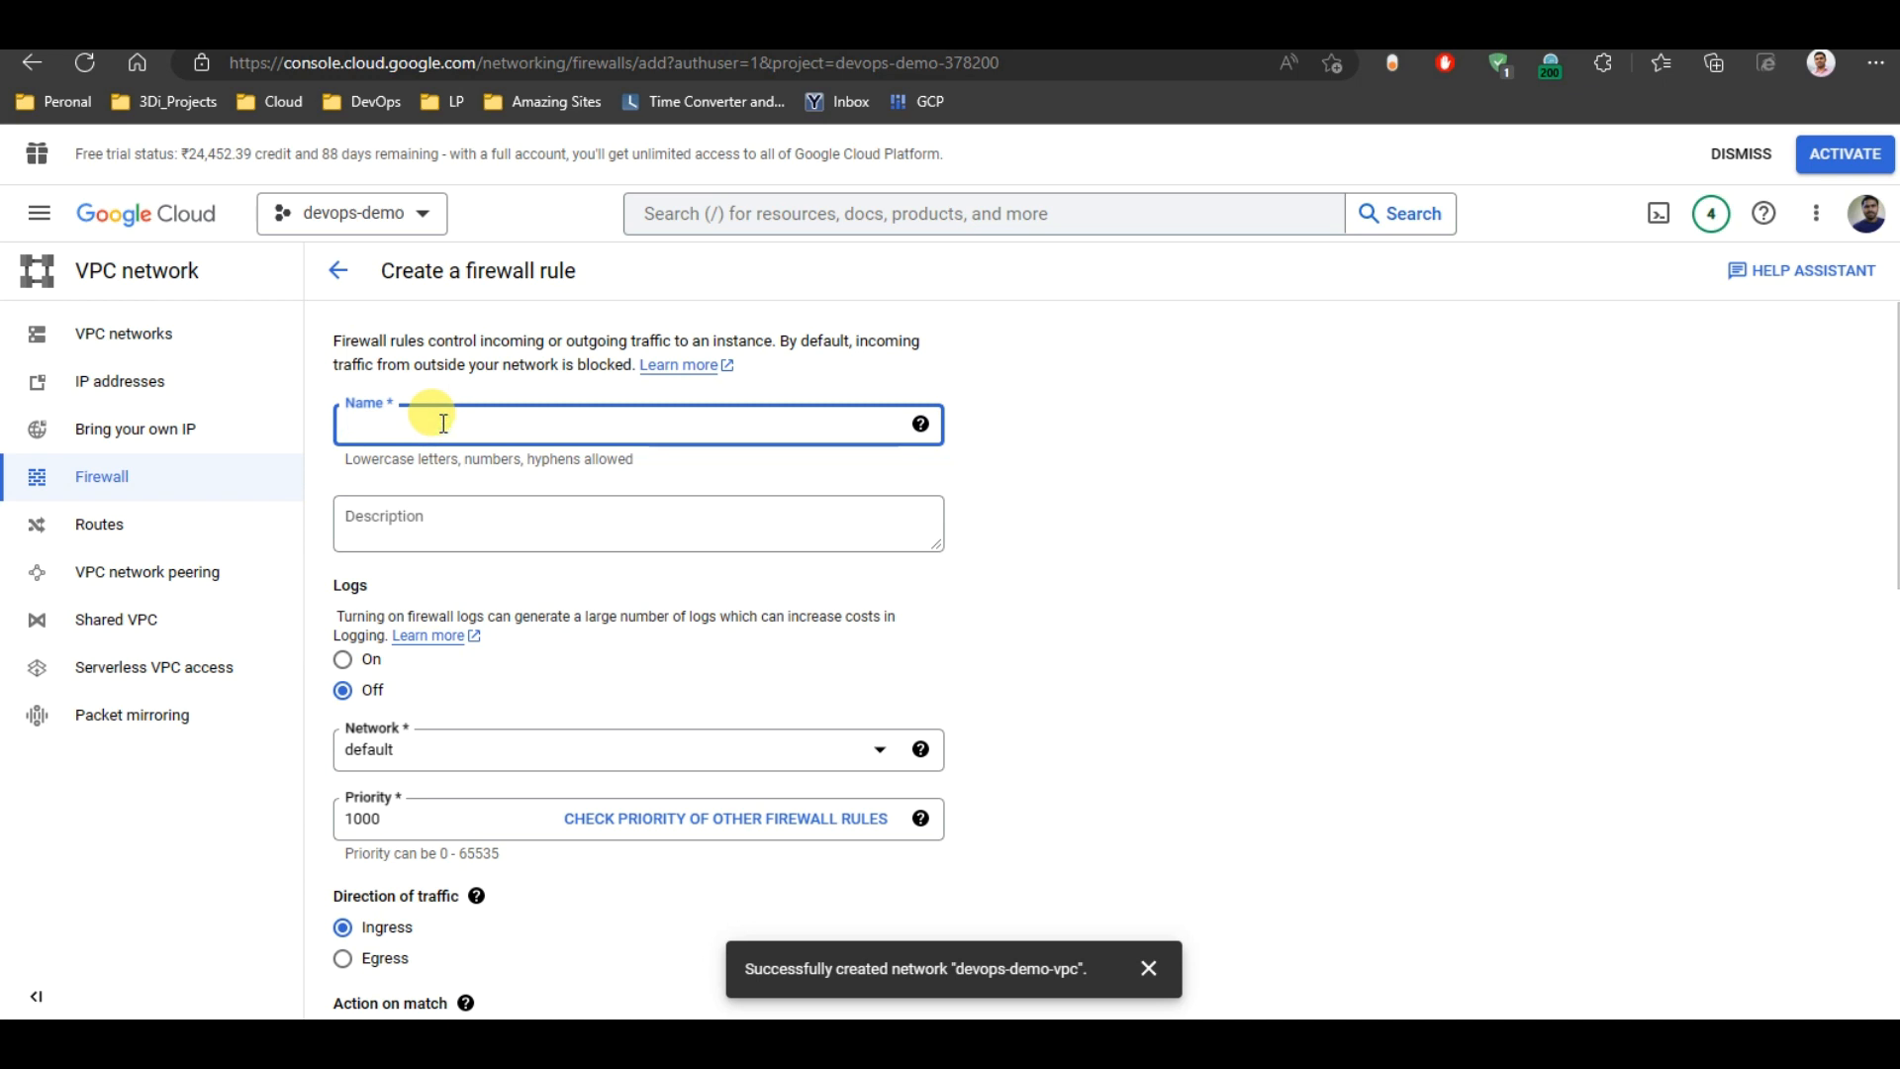
{"action": "type", "text": "devops-demo"}
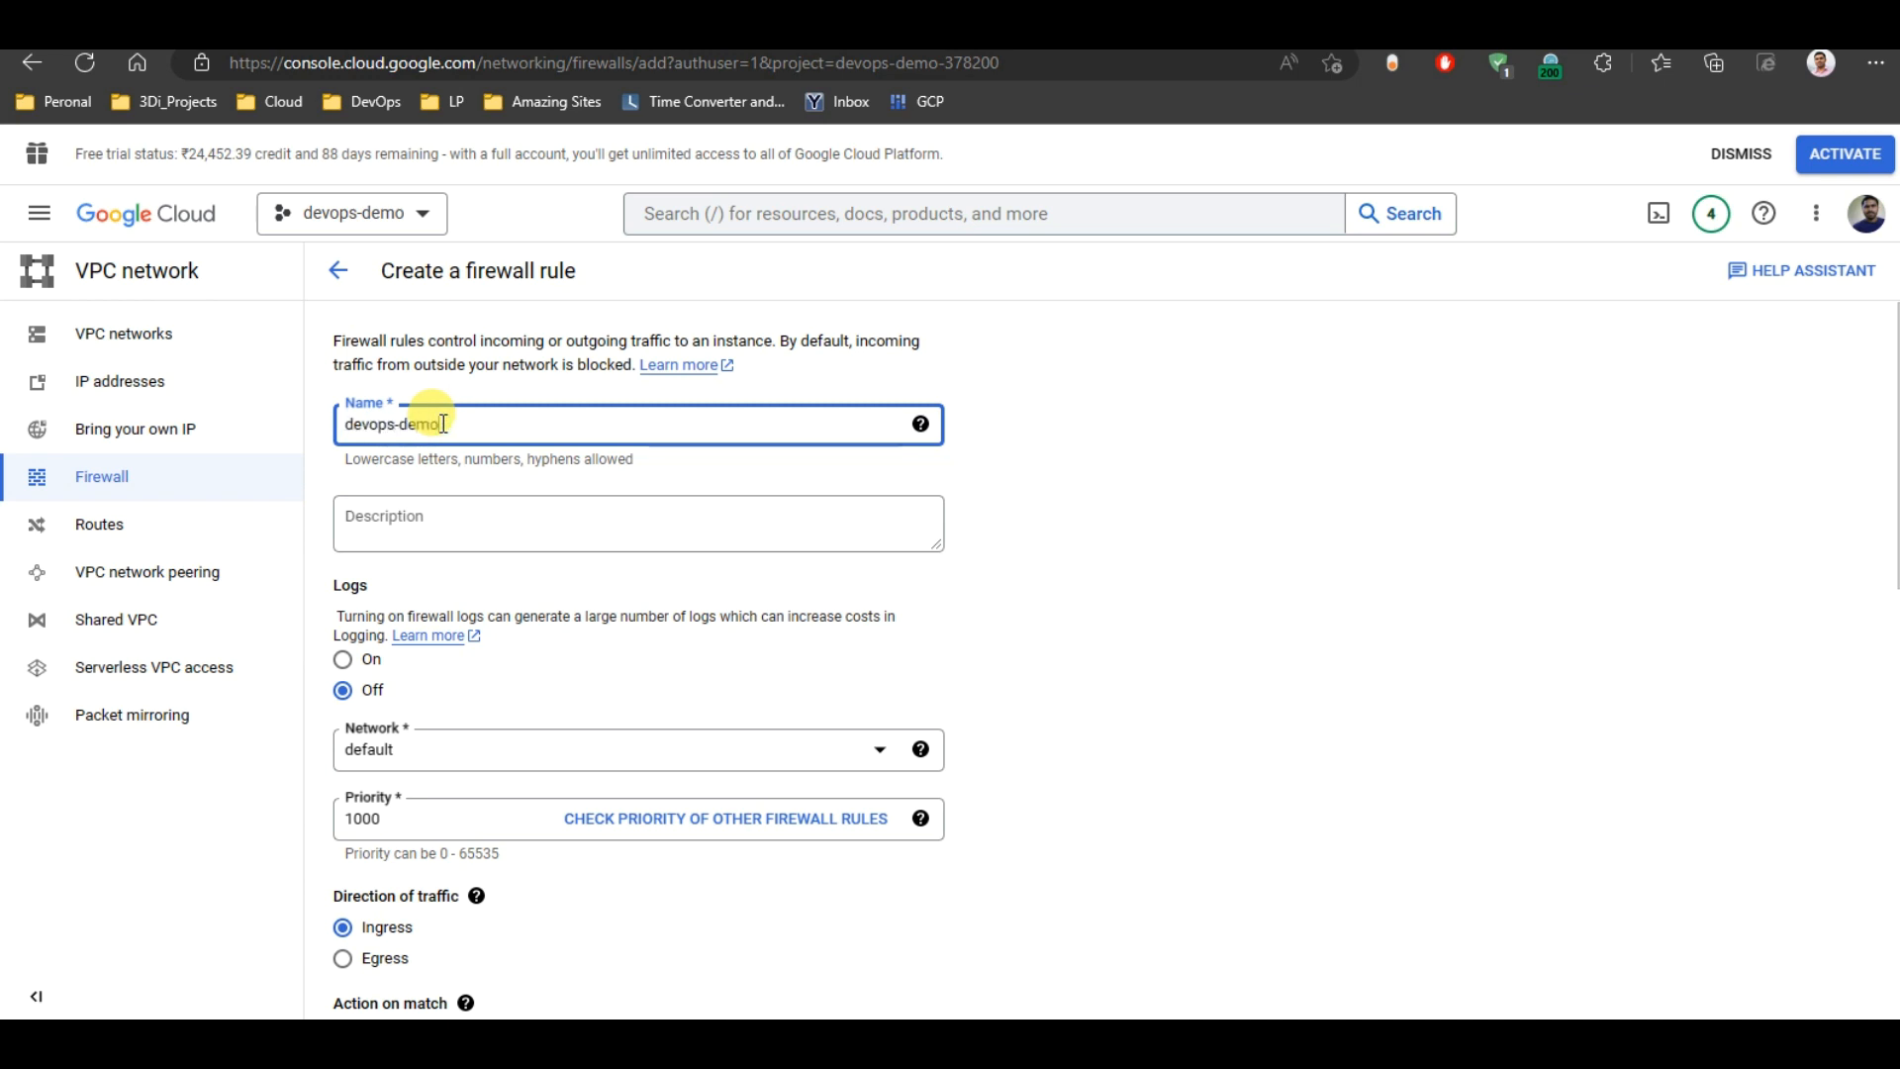
{"action": "type", "text": "-firewall"}
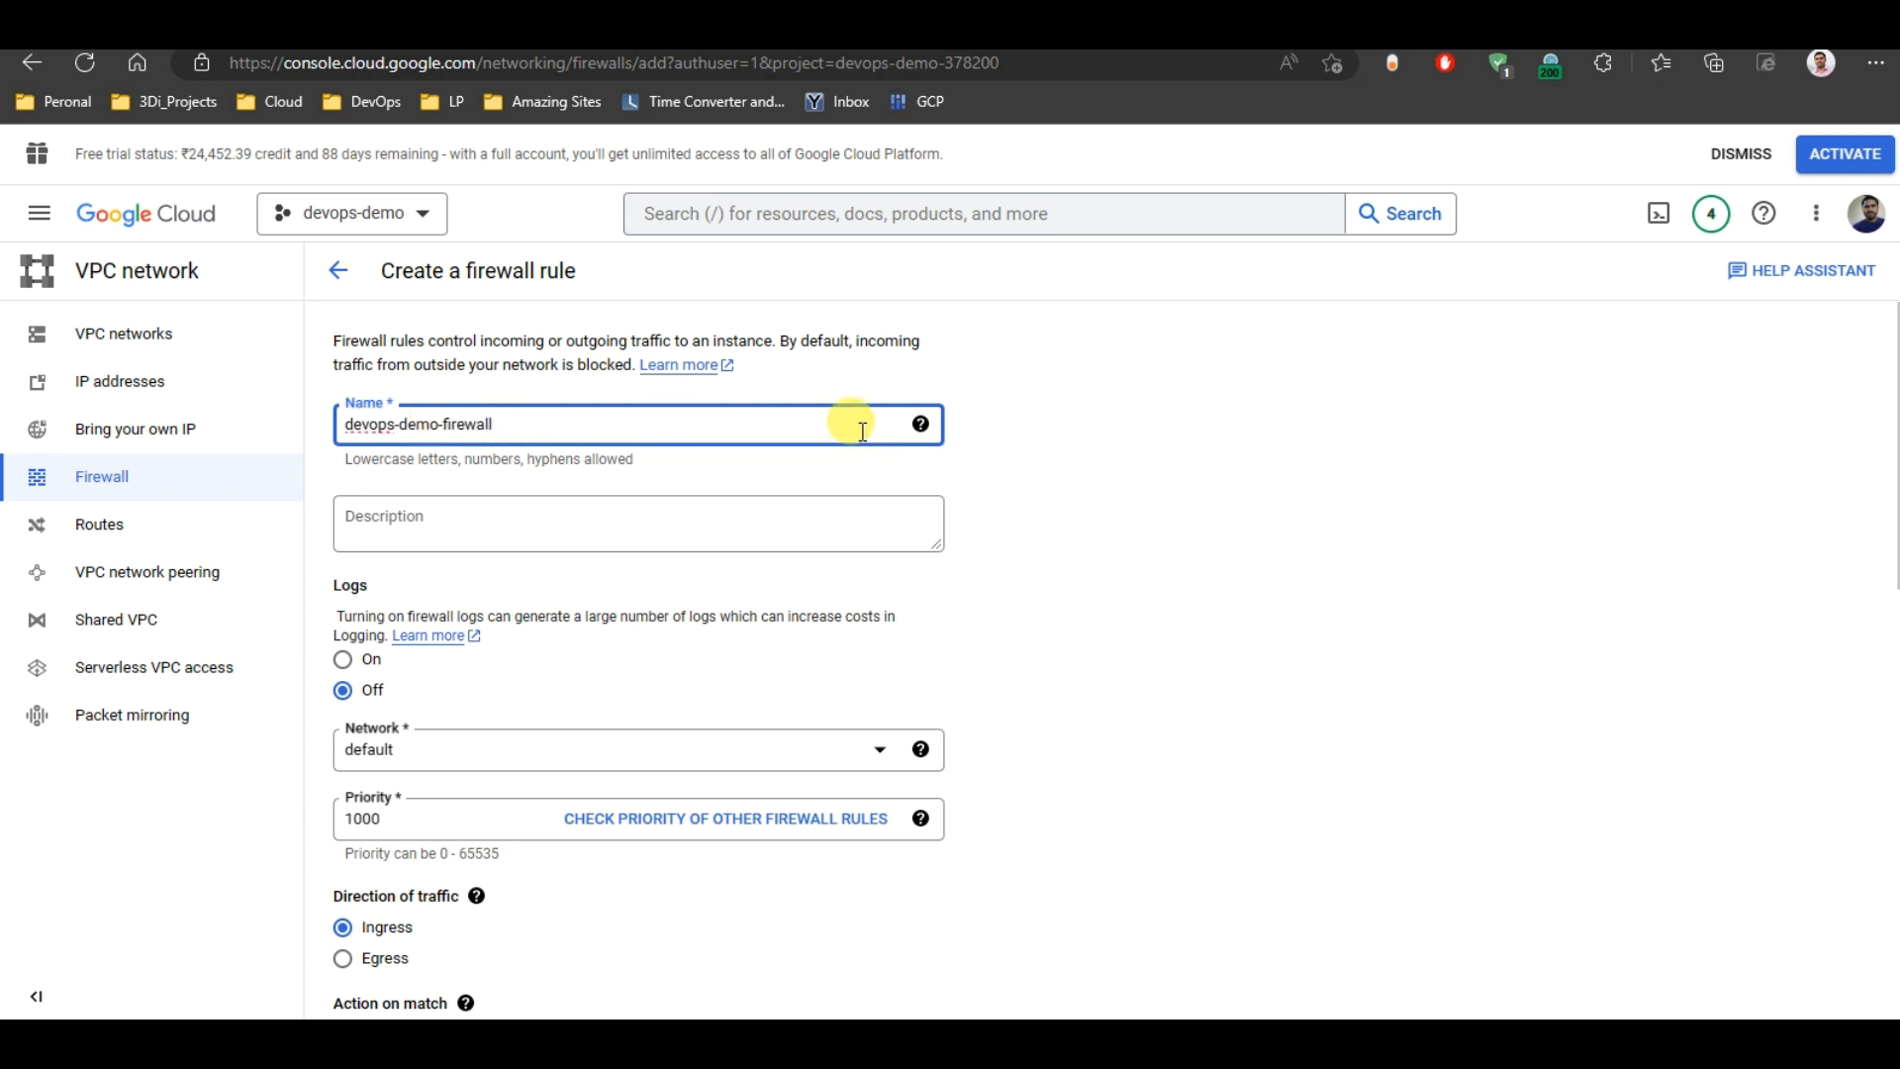
{"action": "left_click", "coordinate": [1020, 431]}
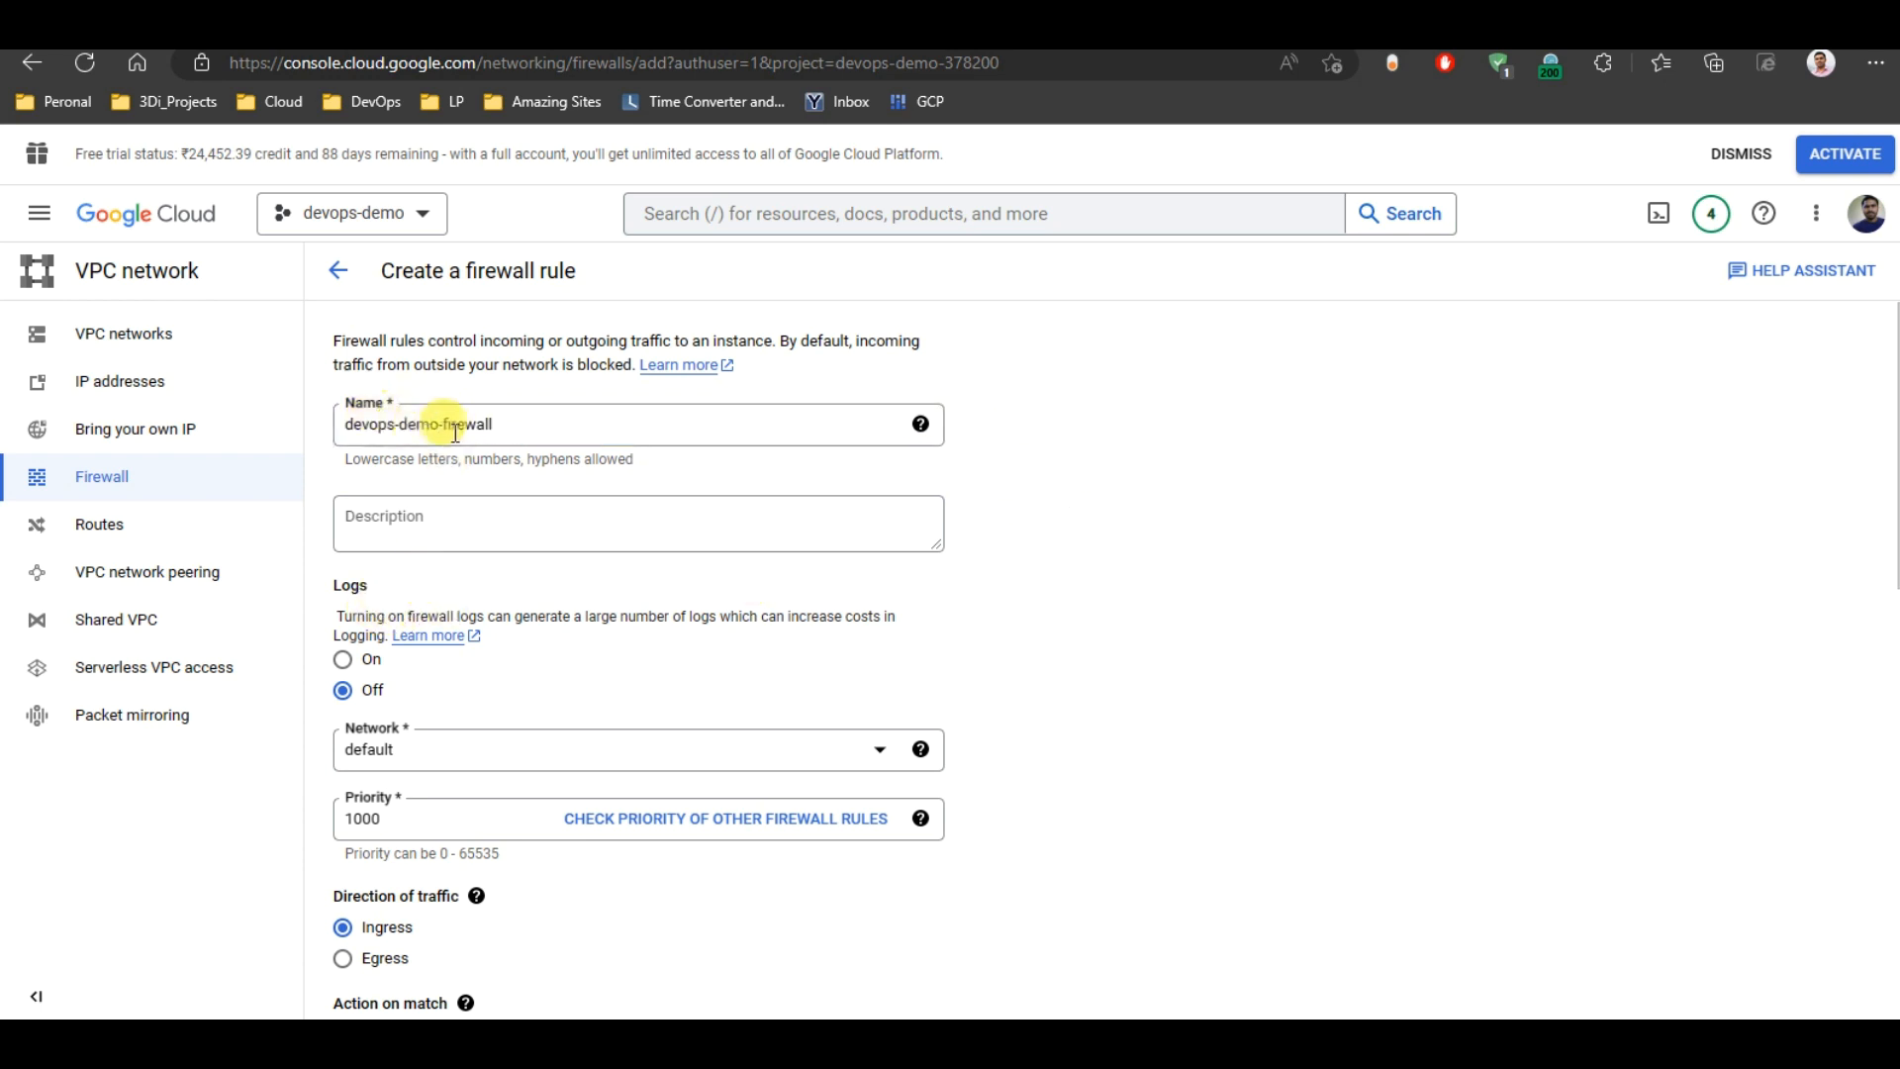
Step: Assign the firewall rule to the devops-demo-vpc network
{"action": "scroll", "coordinate": [476, 460], "scroll_direction": "down", "scroll_amount": 2}
{"action": "left_click", "coordinate": [882, 546]}
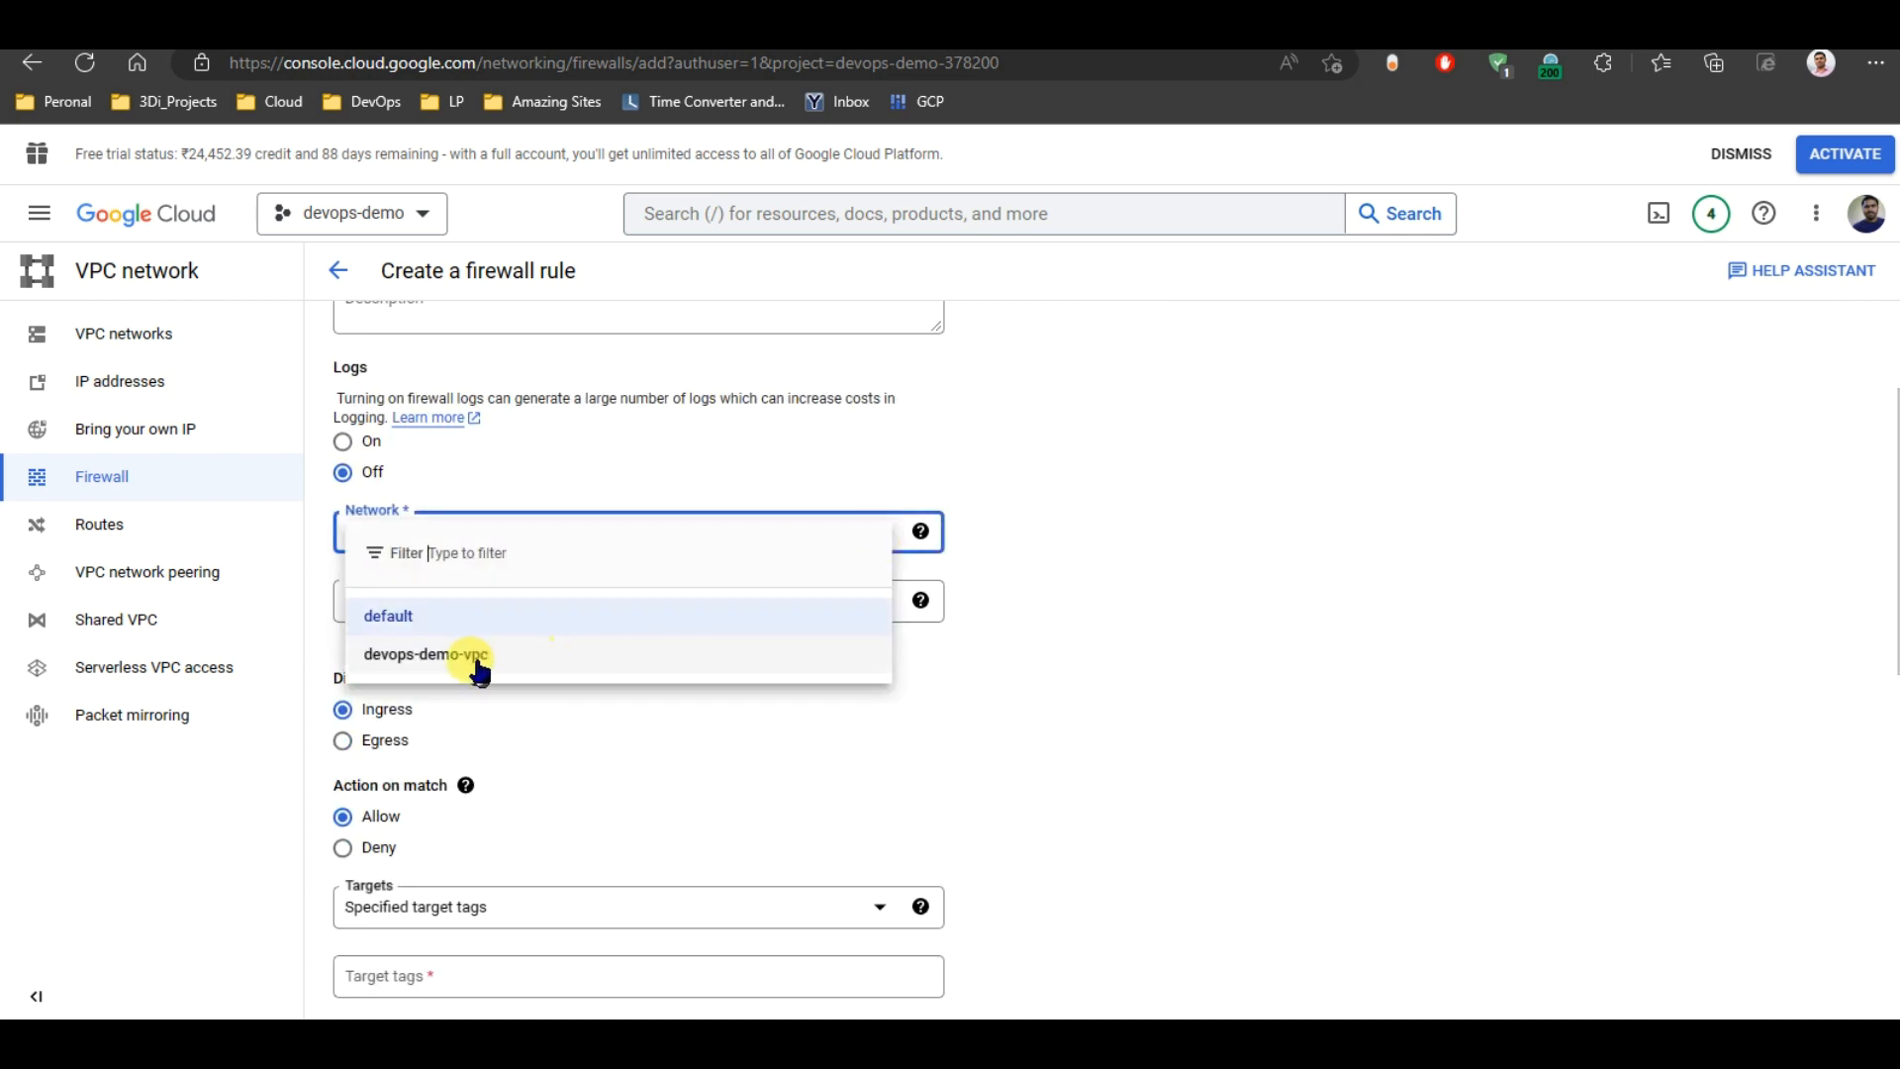
{"action": "left_click", "coordinate": [420, 657]}
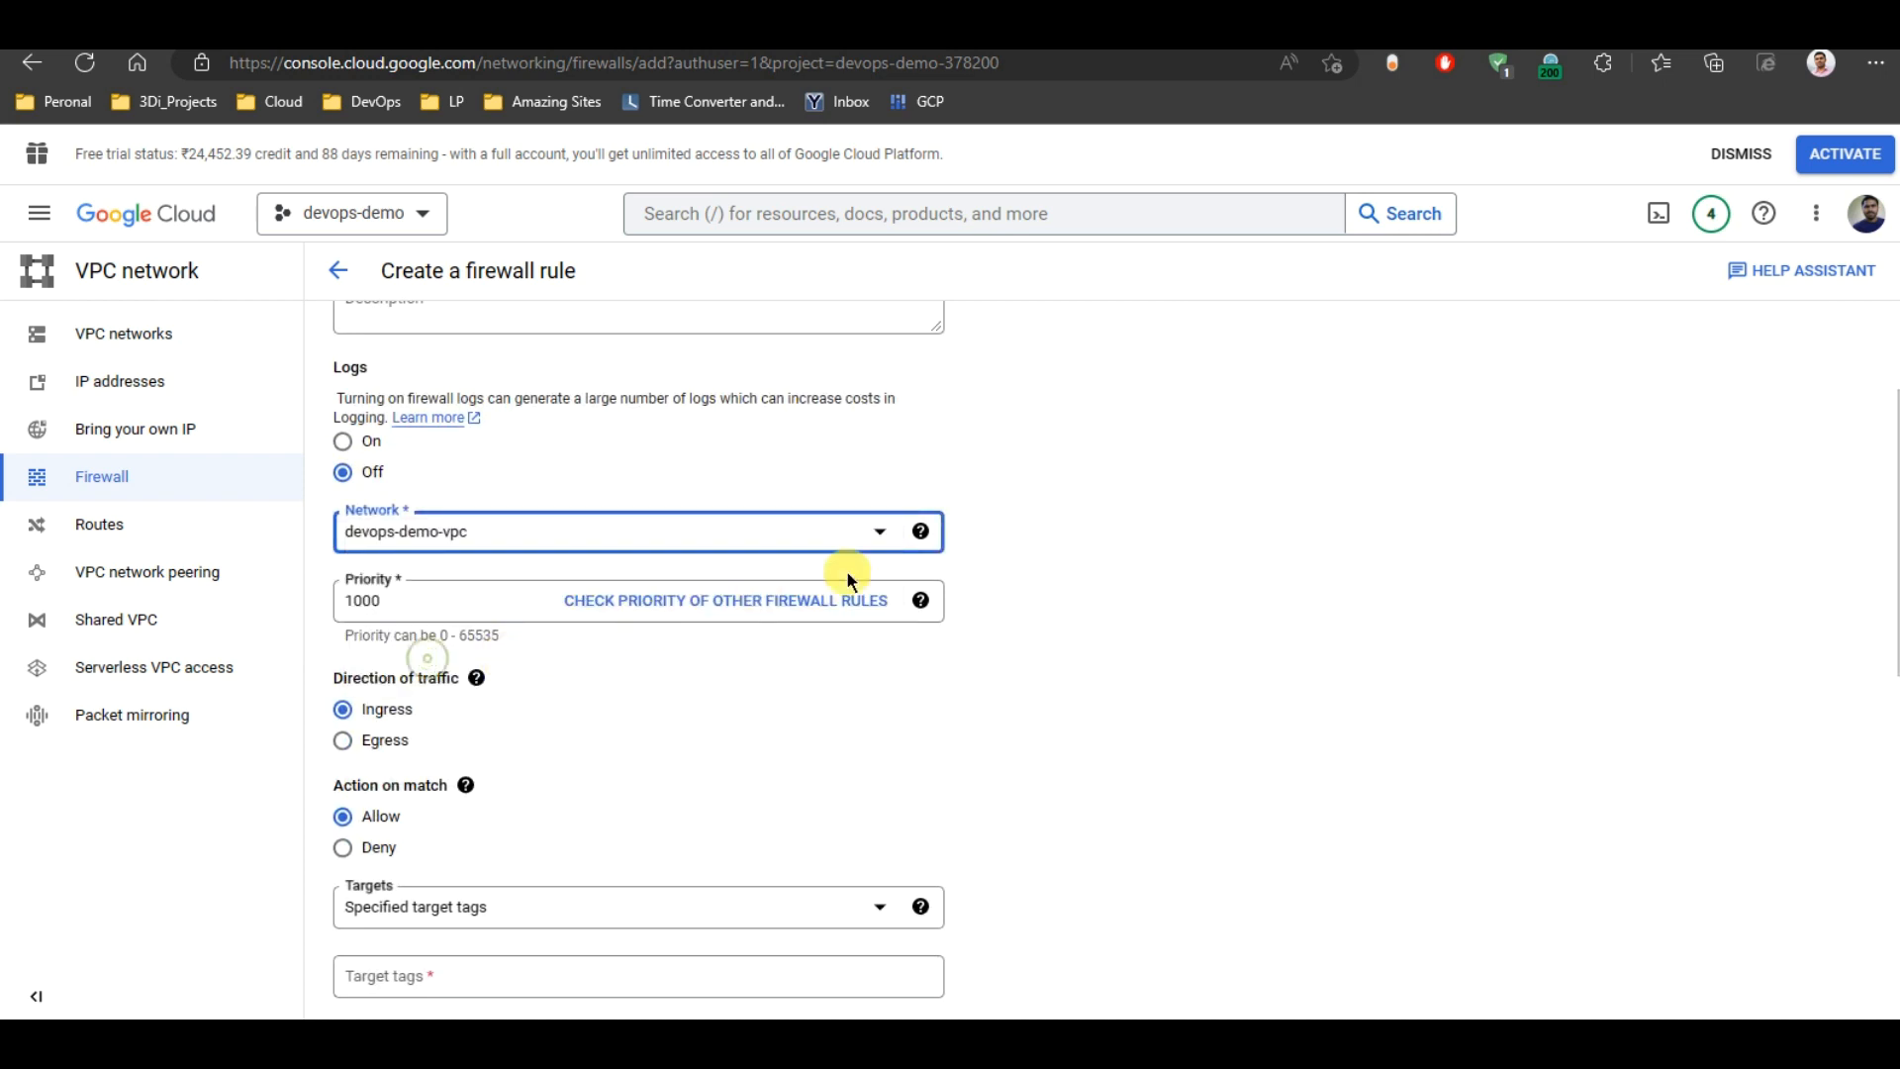
{"action": "left_click", "coordinate": [1033, 526]}
Step: Set the firewall rule's targets to all instances in the network
{"action": "scroll", "coordinate": [1033, 525], "scroll_direction": "down", "scroll_amount": 1}
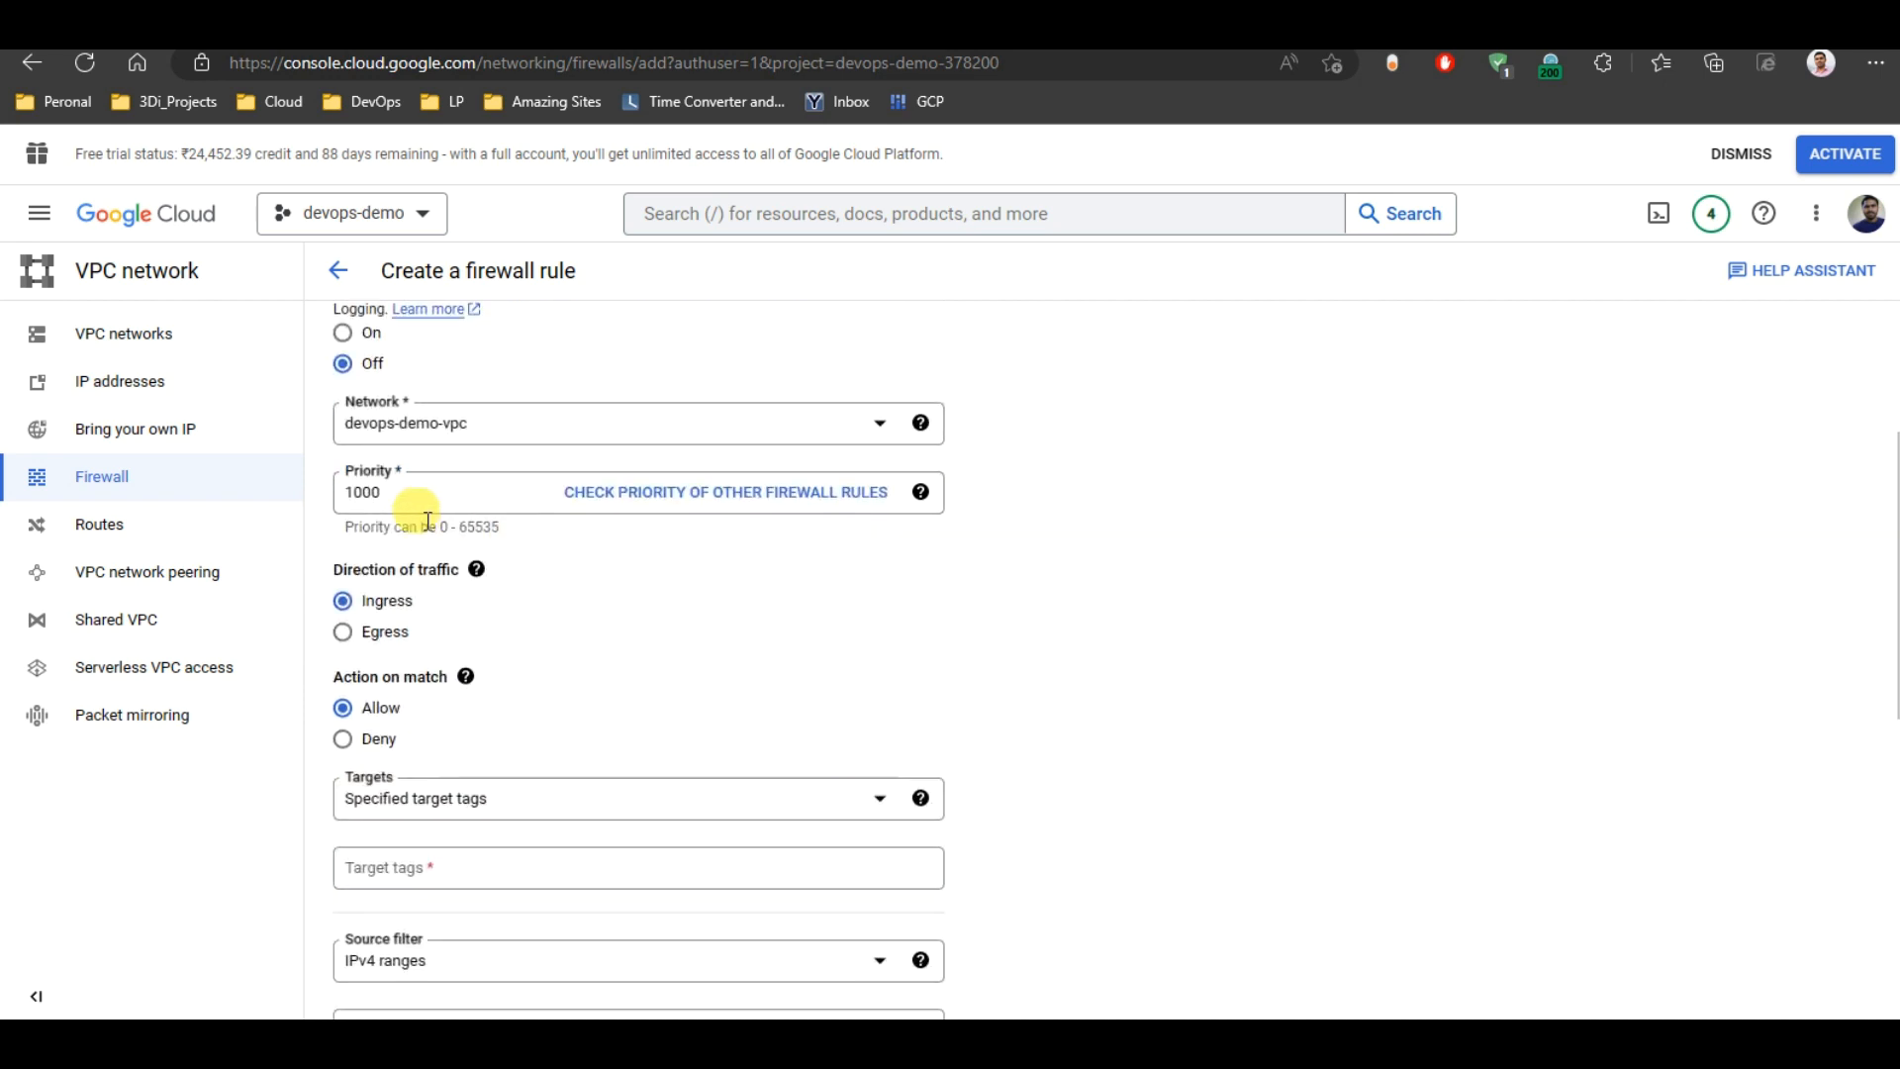
{"action": "scroll", "coordinate": [989, 505], "scroll_direction": "down", "scroll_amount": 1}
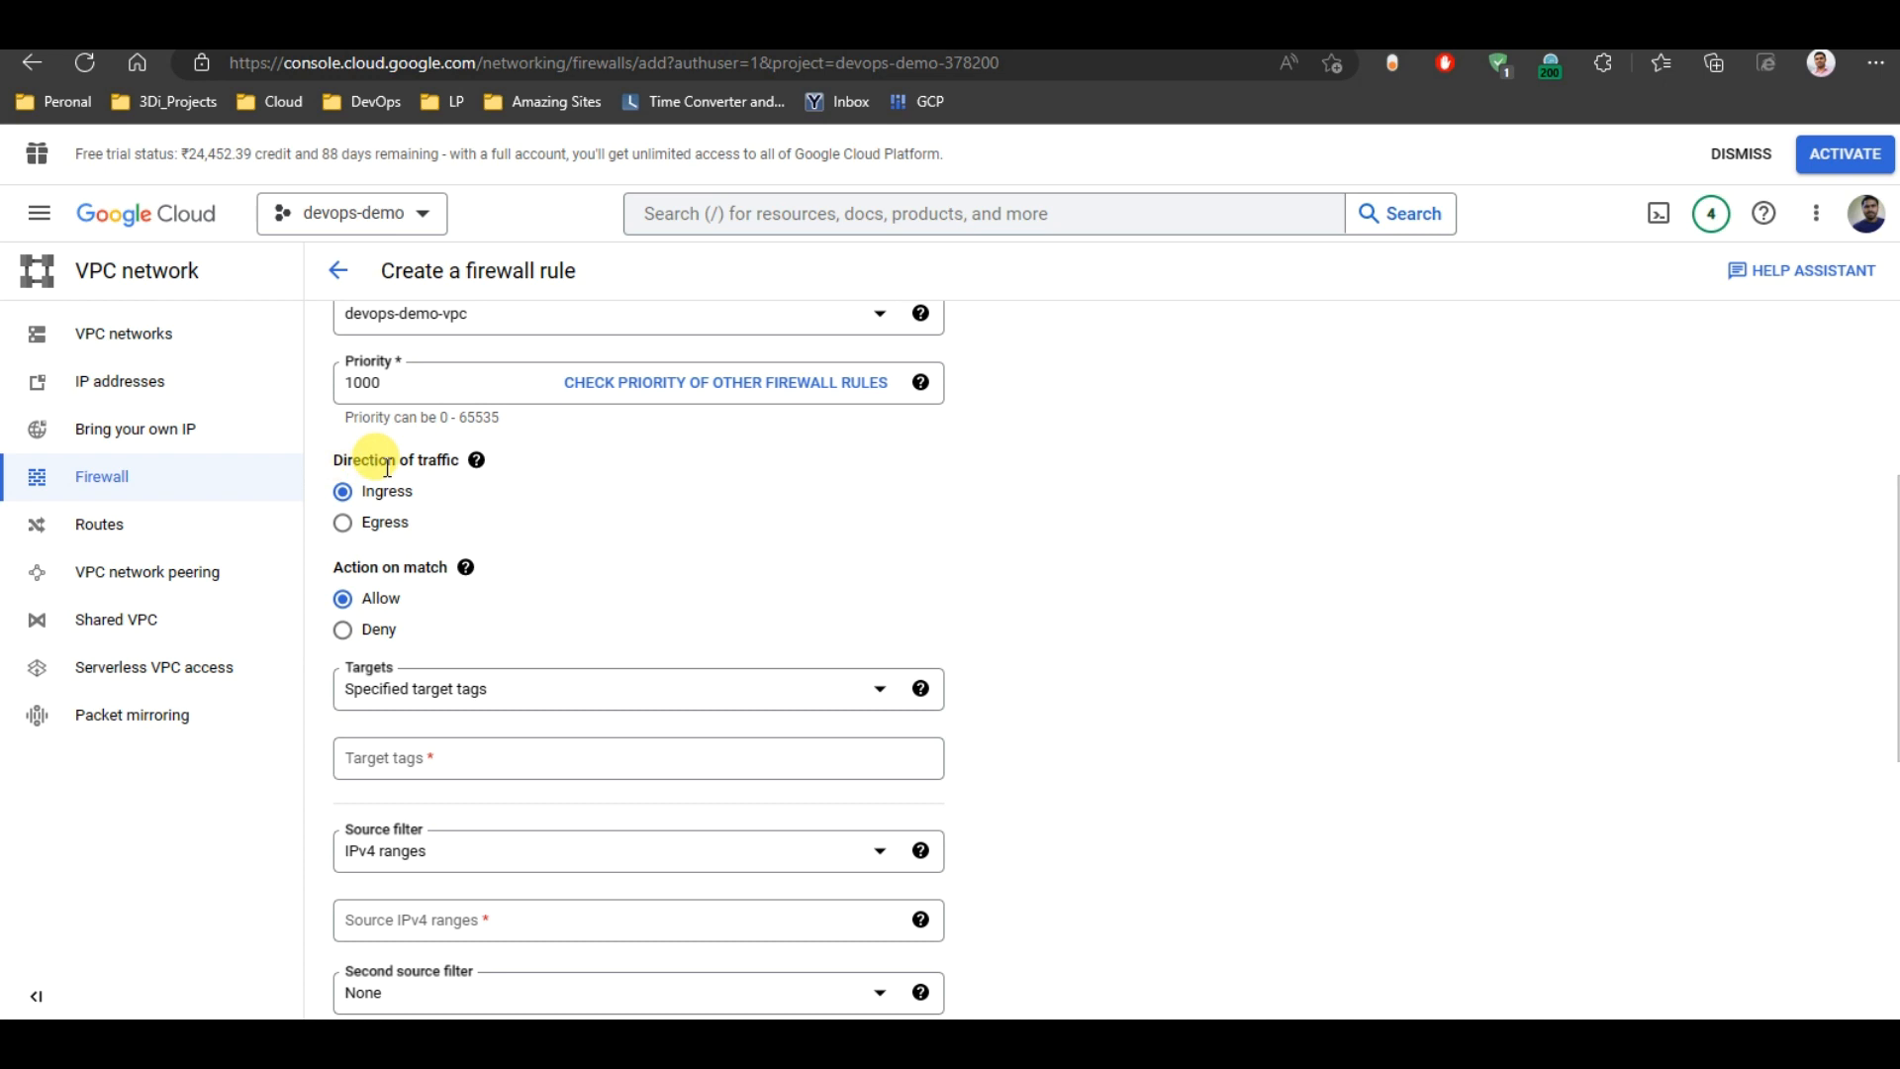
{"action": "mouse_move", "coordinate": [476, 460]}
{"action": "scroll", "coordinate": [990, 569], "scroll_direction": "down", "scroll_amount": 2}
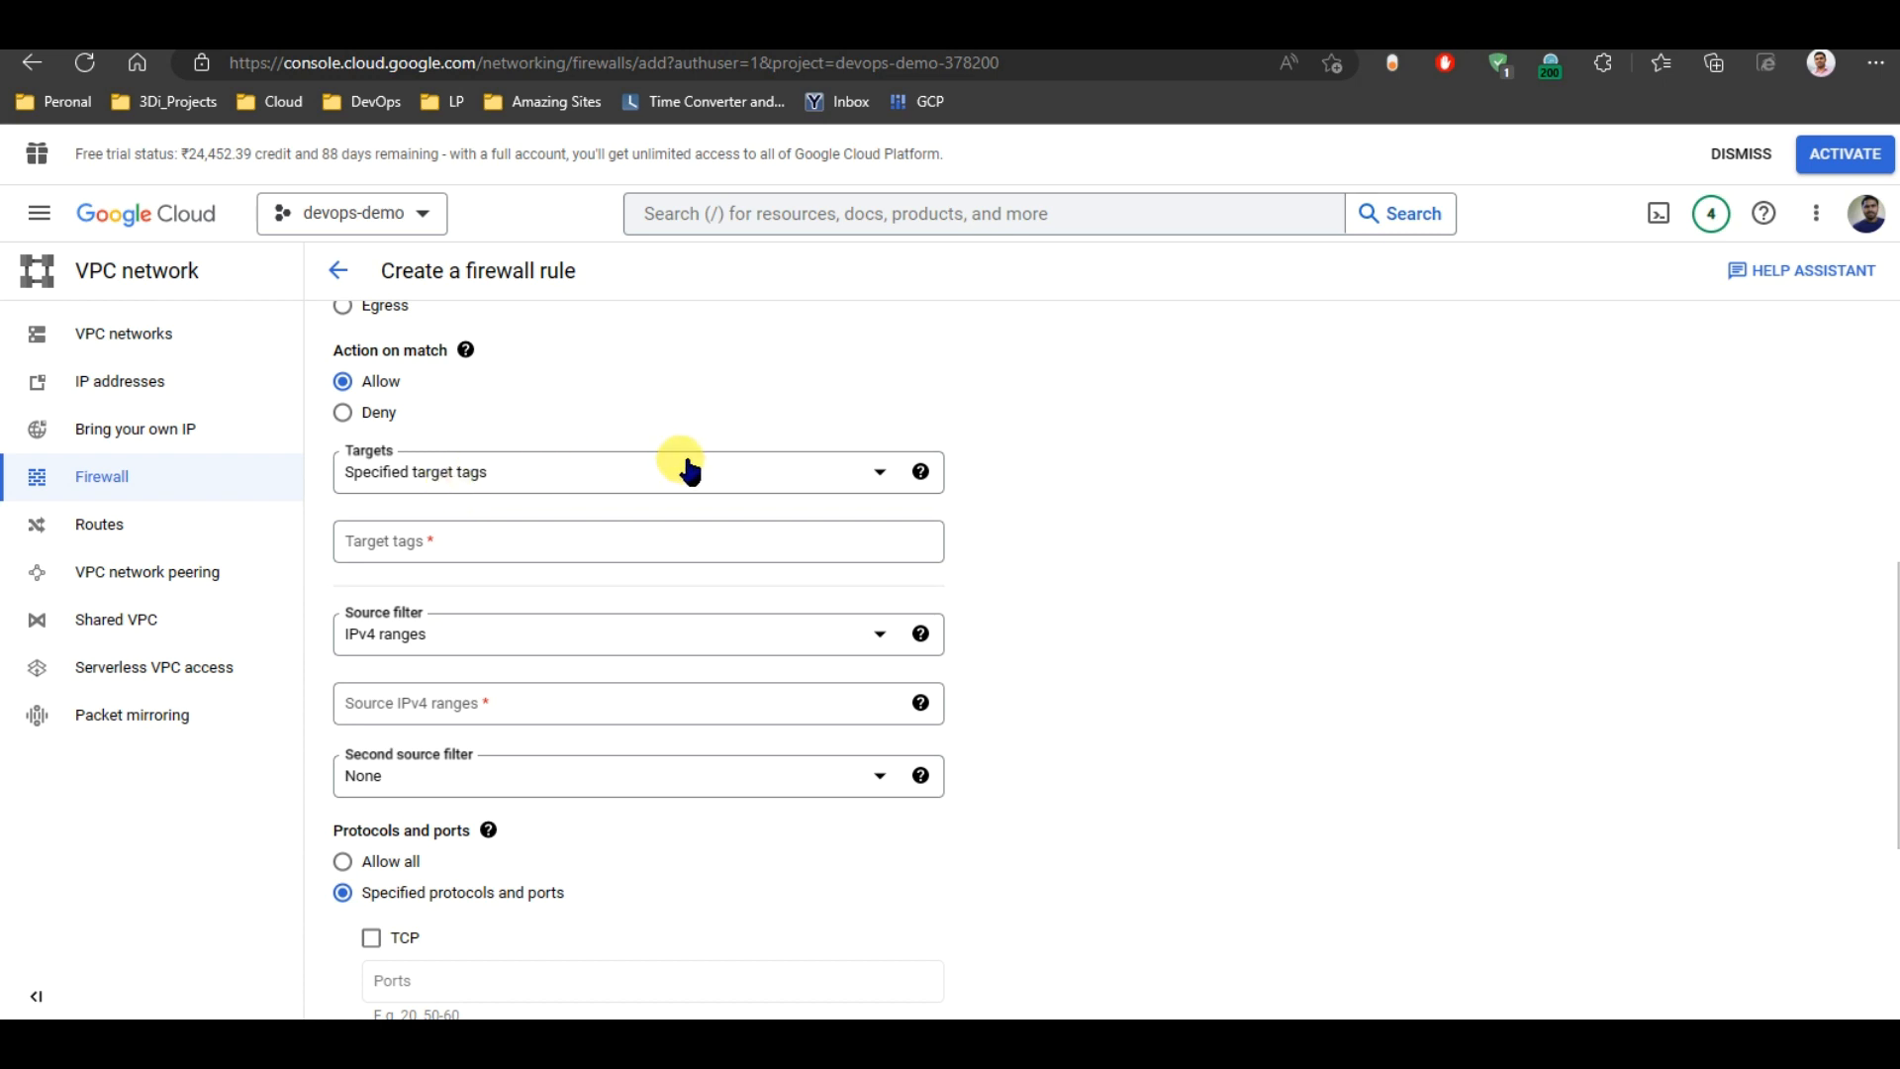
{"action": "left_click", "coordinate": [756, 490]}
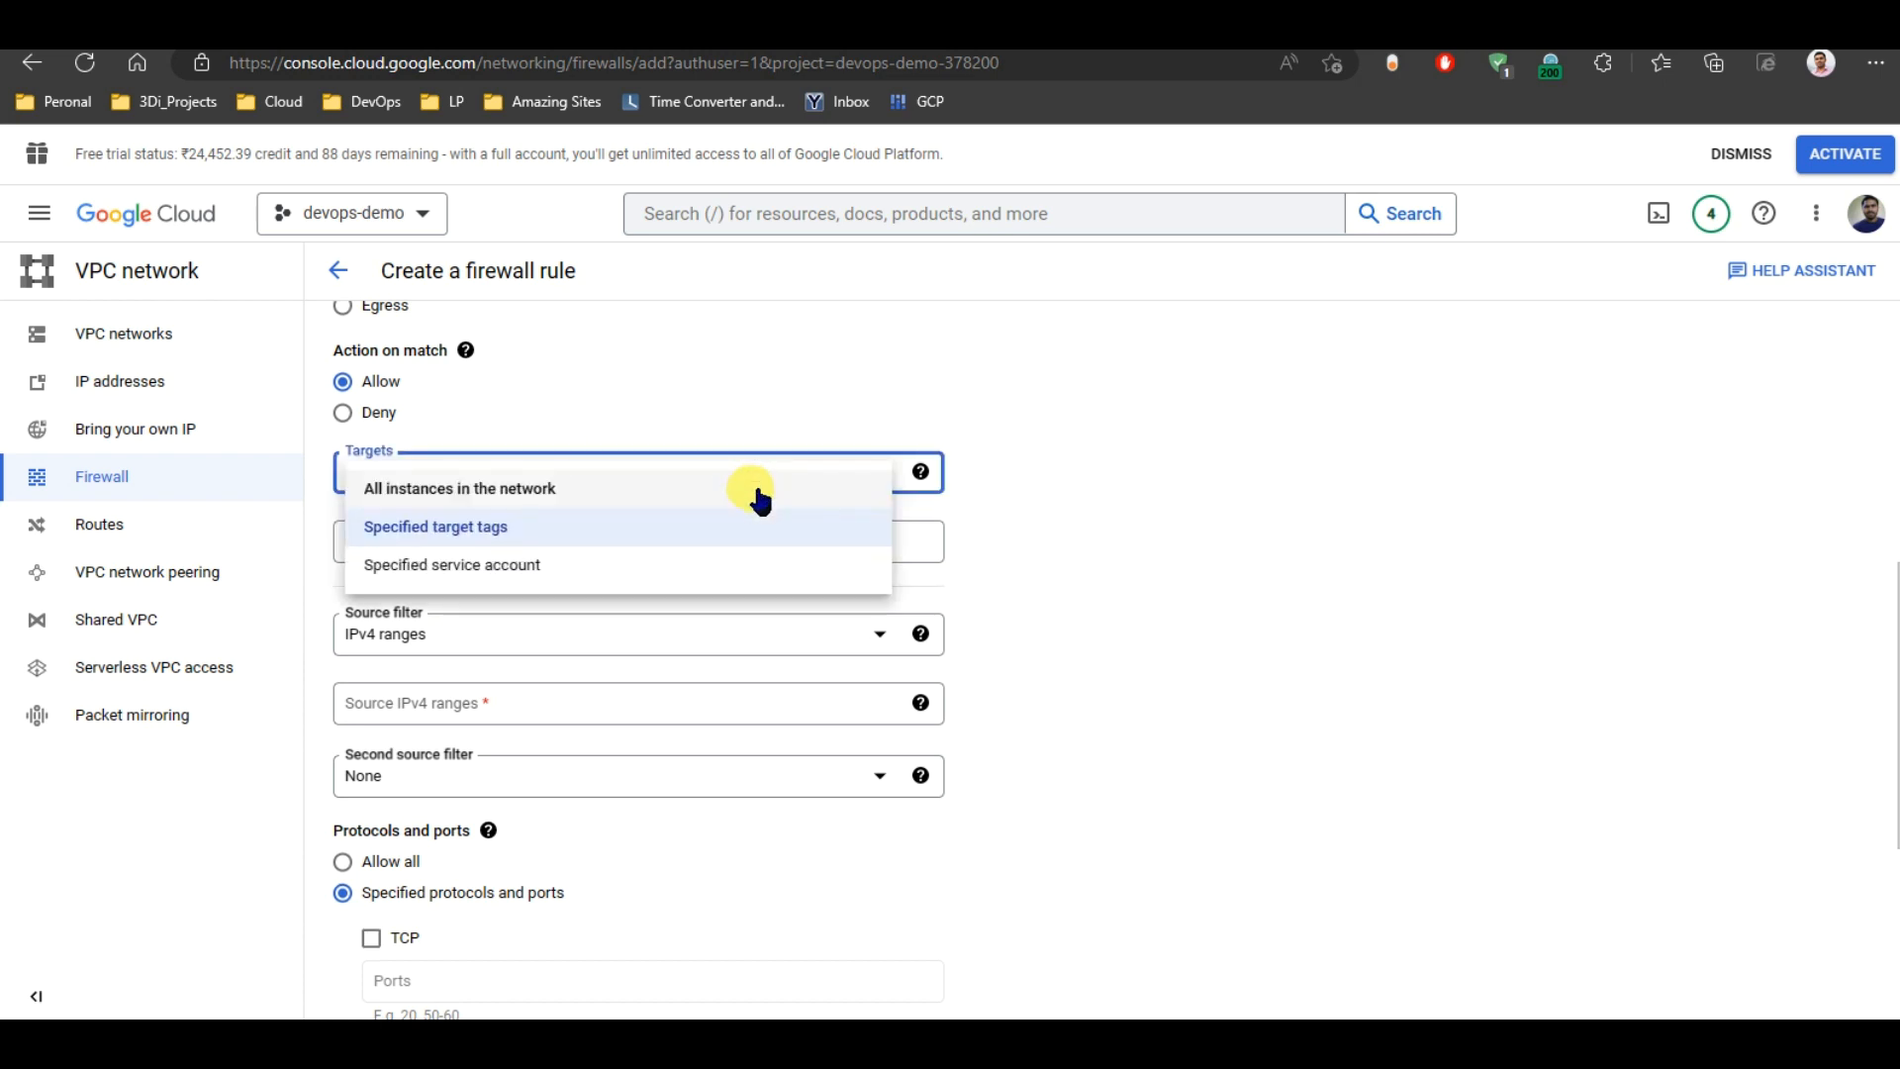
{"action": "left_click", "coordinate": [489, 489]}
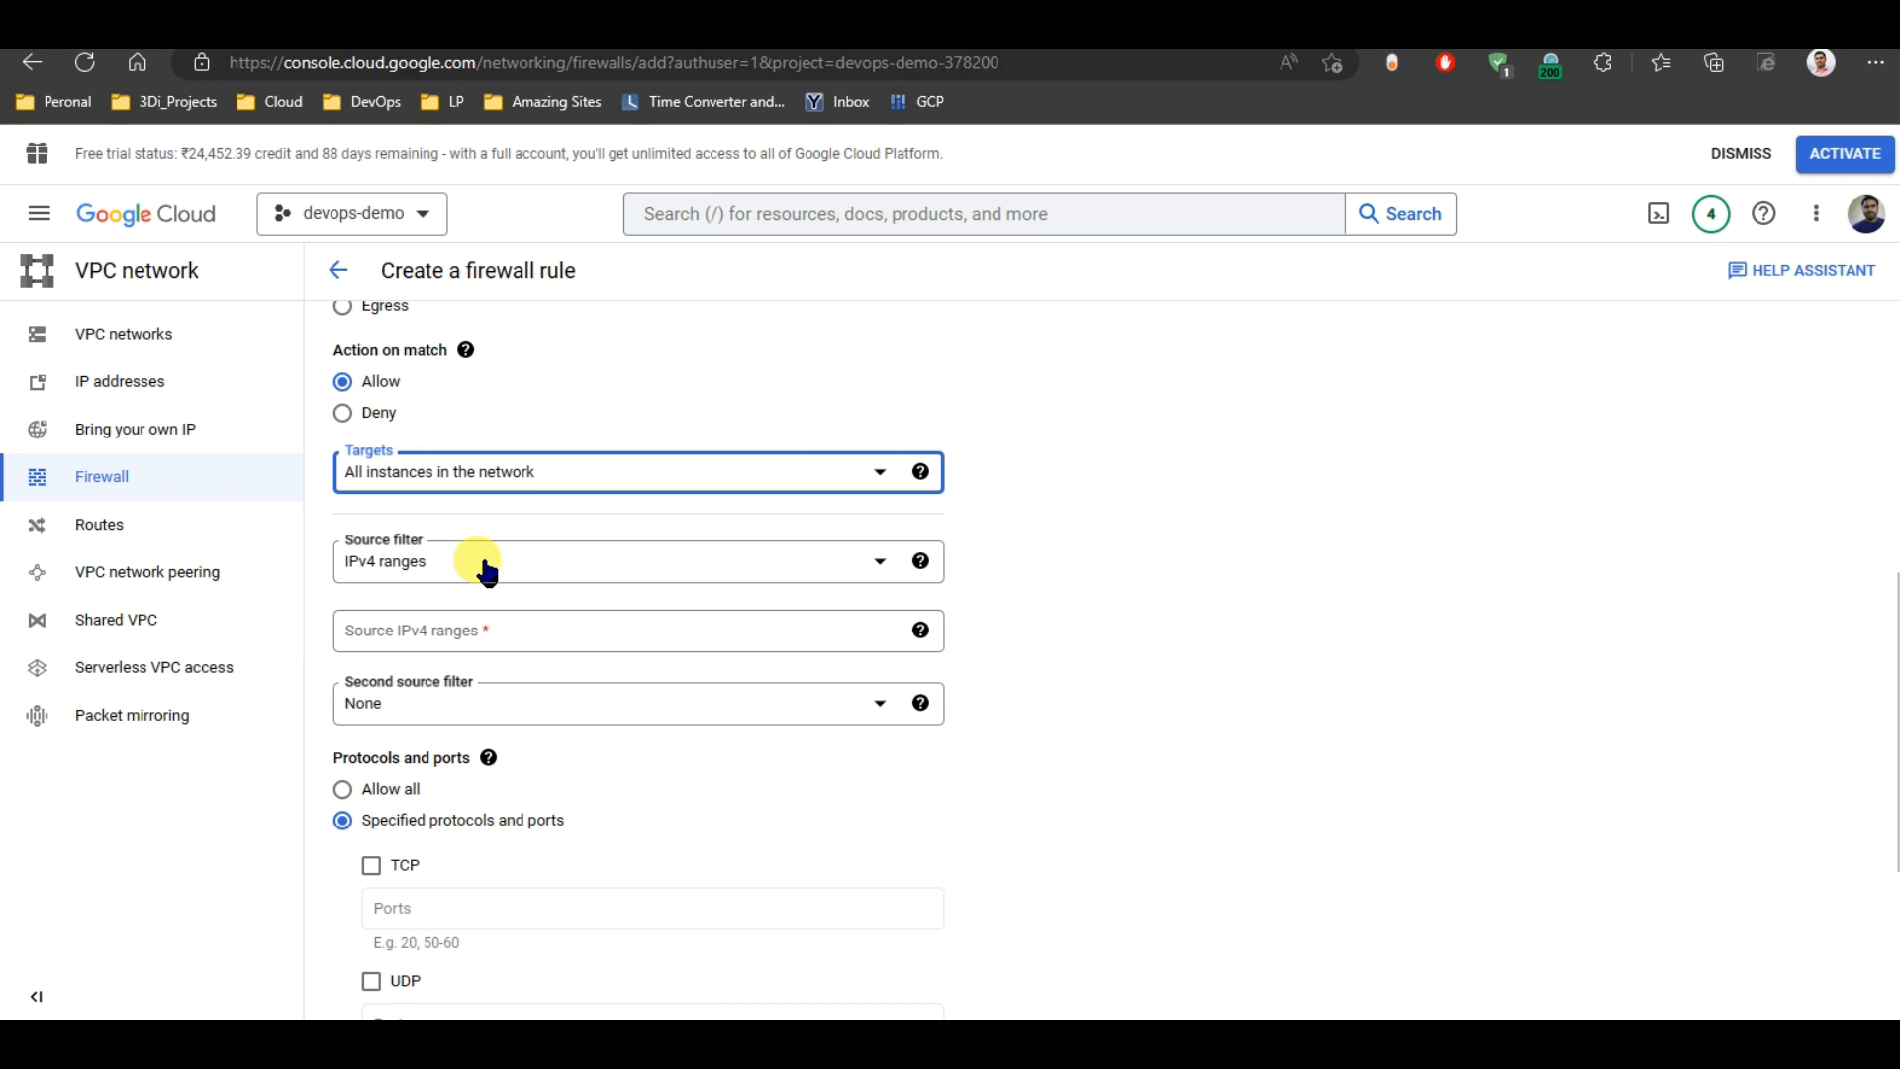
Step: Look up this machine's public IP address on whatismyipaddress.com in a new browser tab
{"action": "left_click", "coordinate": [707, 637]}
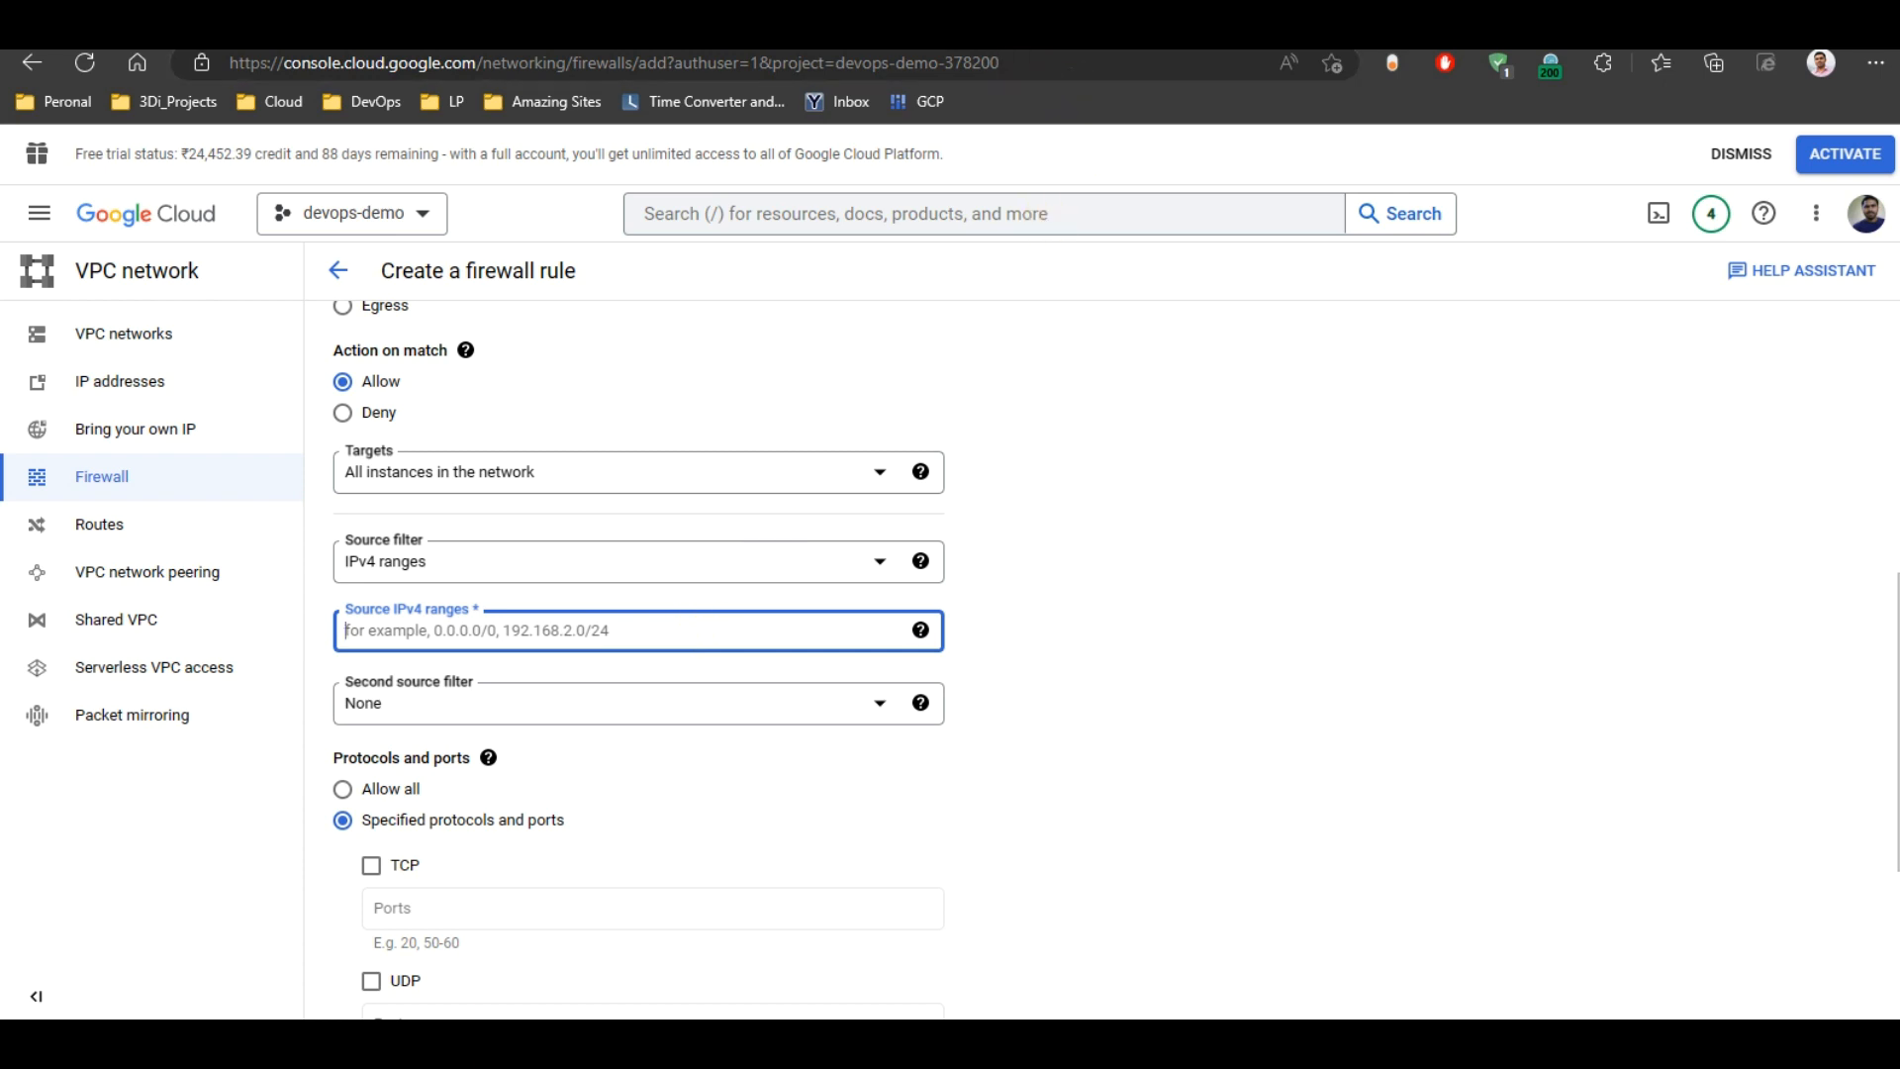
{"action": "key", "text": "ctrl+t"}
{"action": "type", "text": "what"}
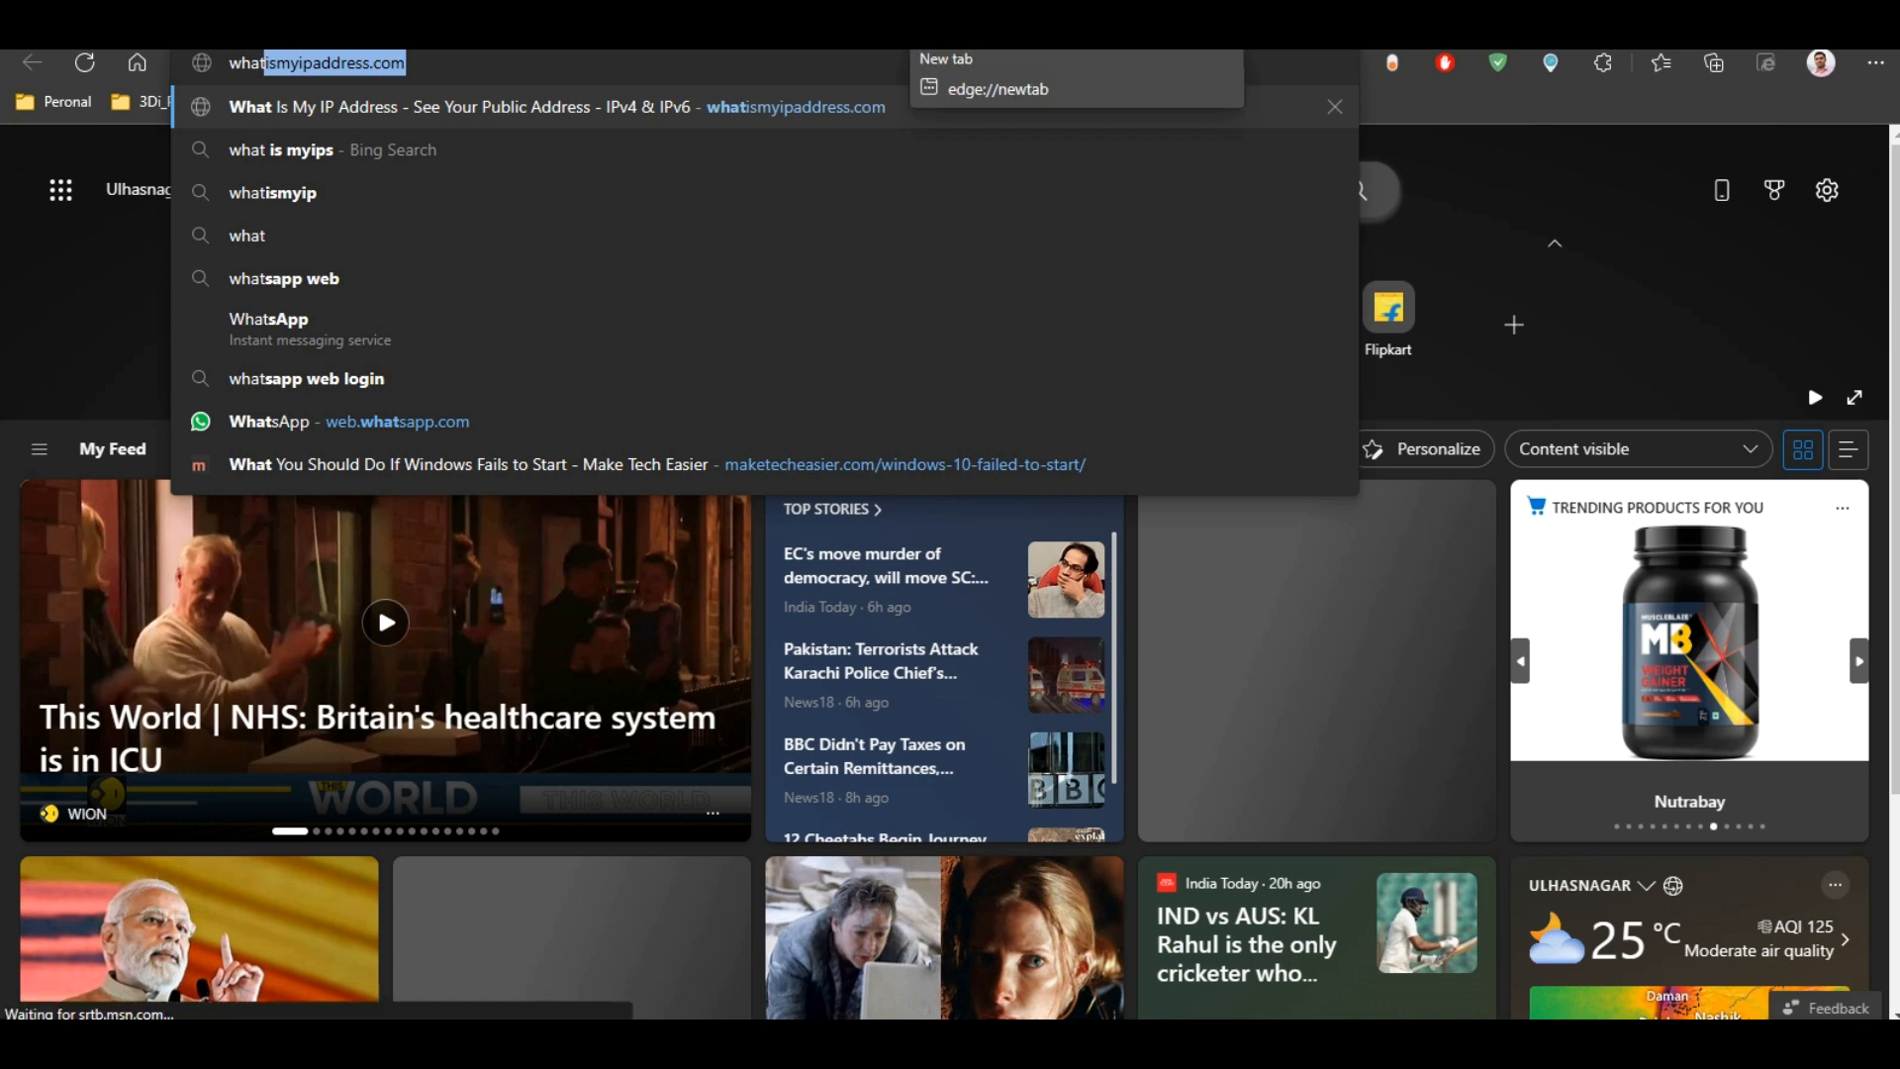
{"action": "key", "text": "Return"}
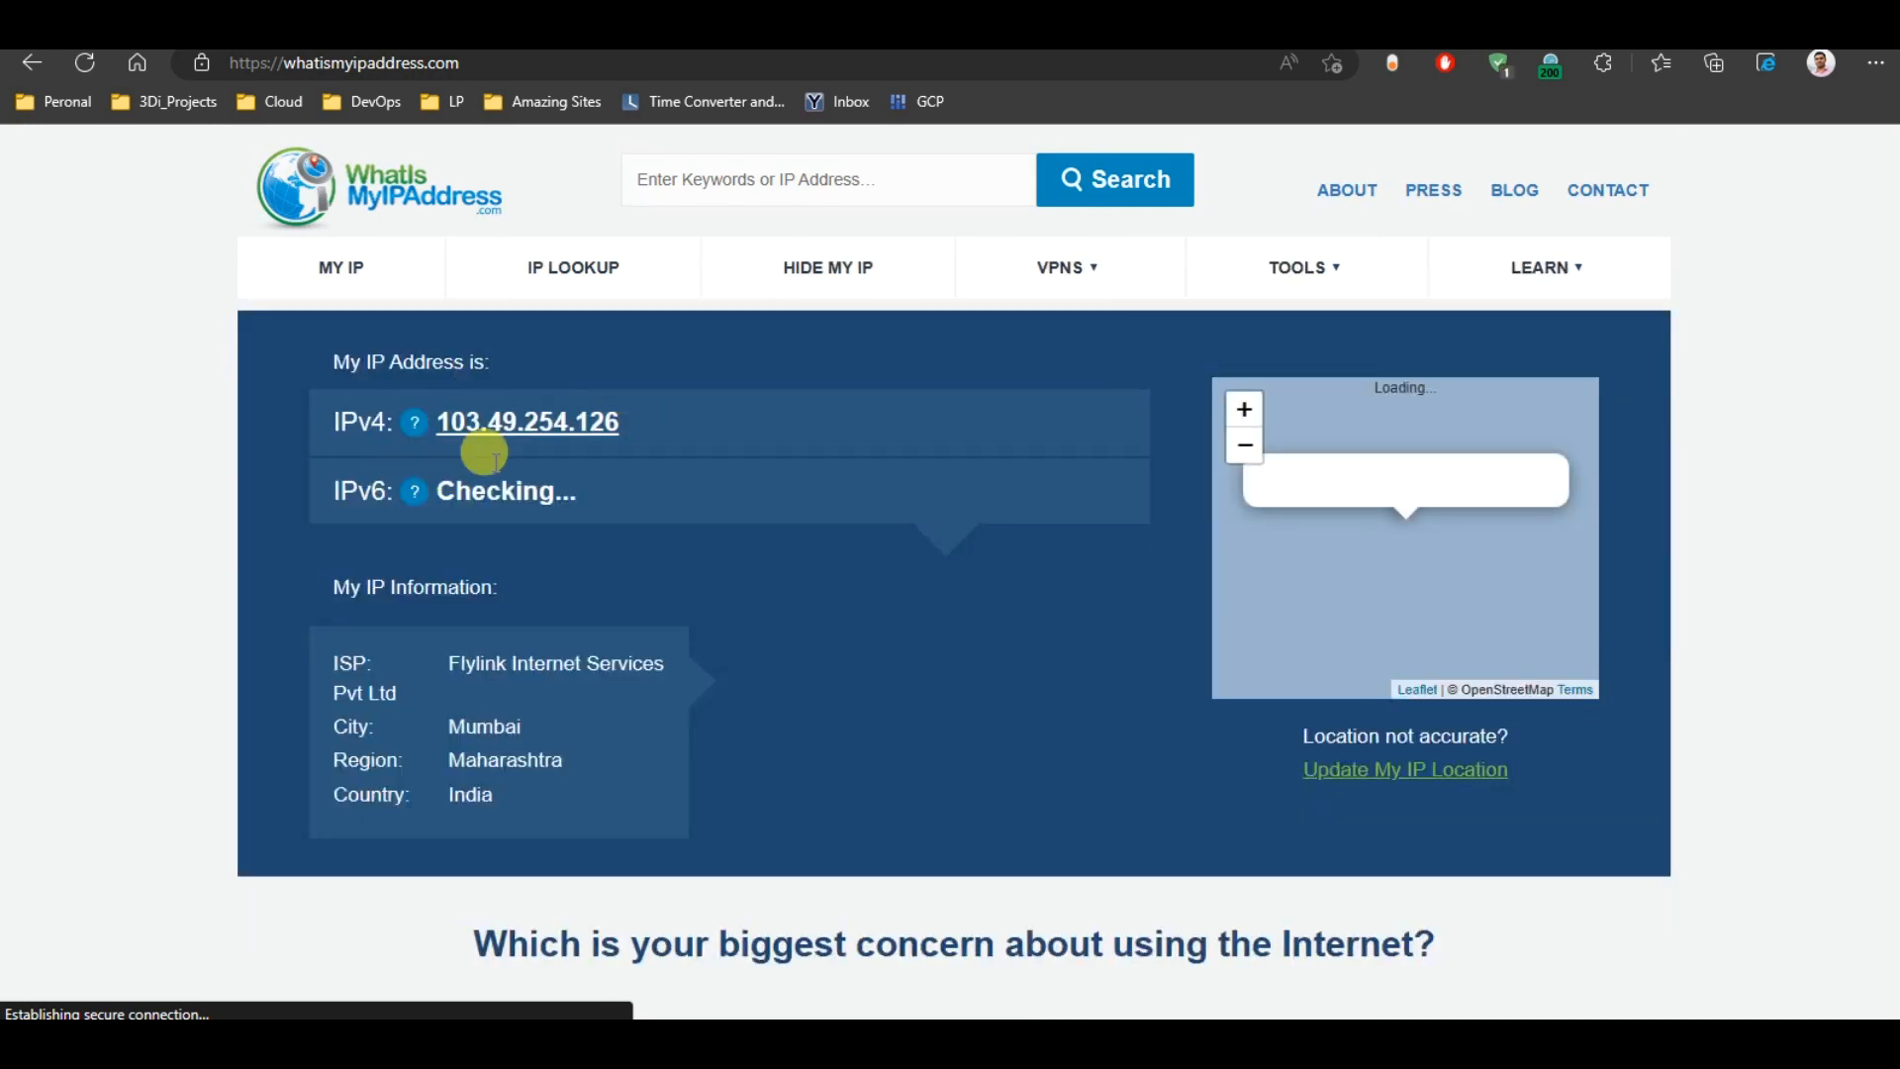
Step: Return to the Google Cloud firewall rule form and set the source IPv4 range to 0.0.0.0/0
{"action": "left_click", "coordinate": [792, 32]}
{"action": "left_click", "coordinate": [408, 621]}
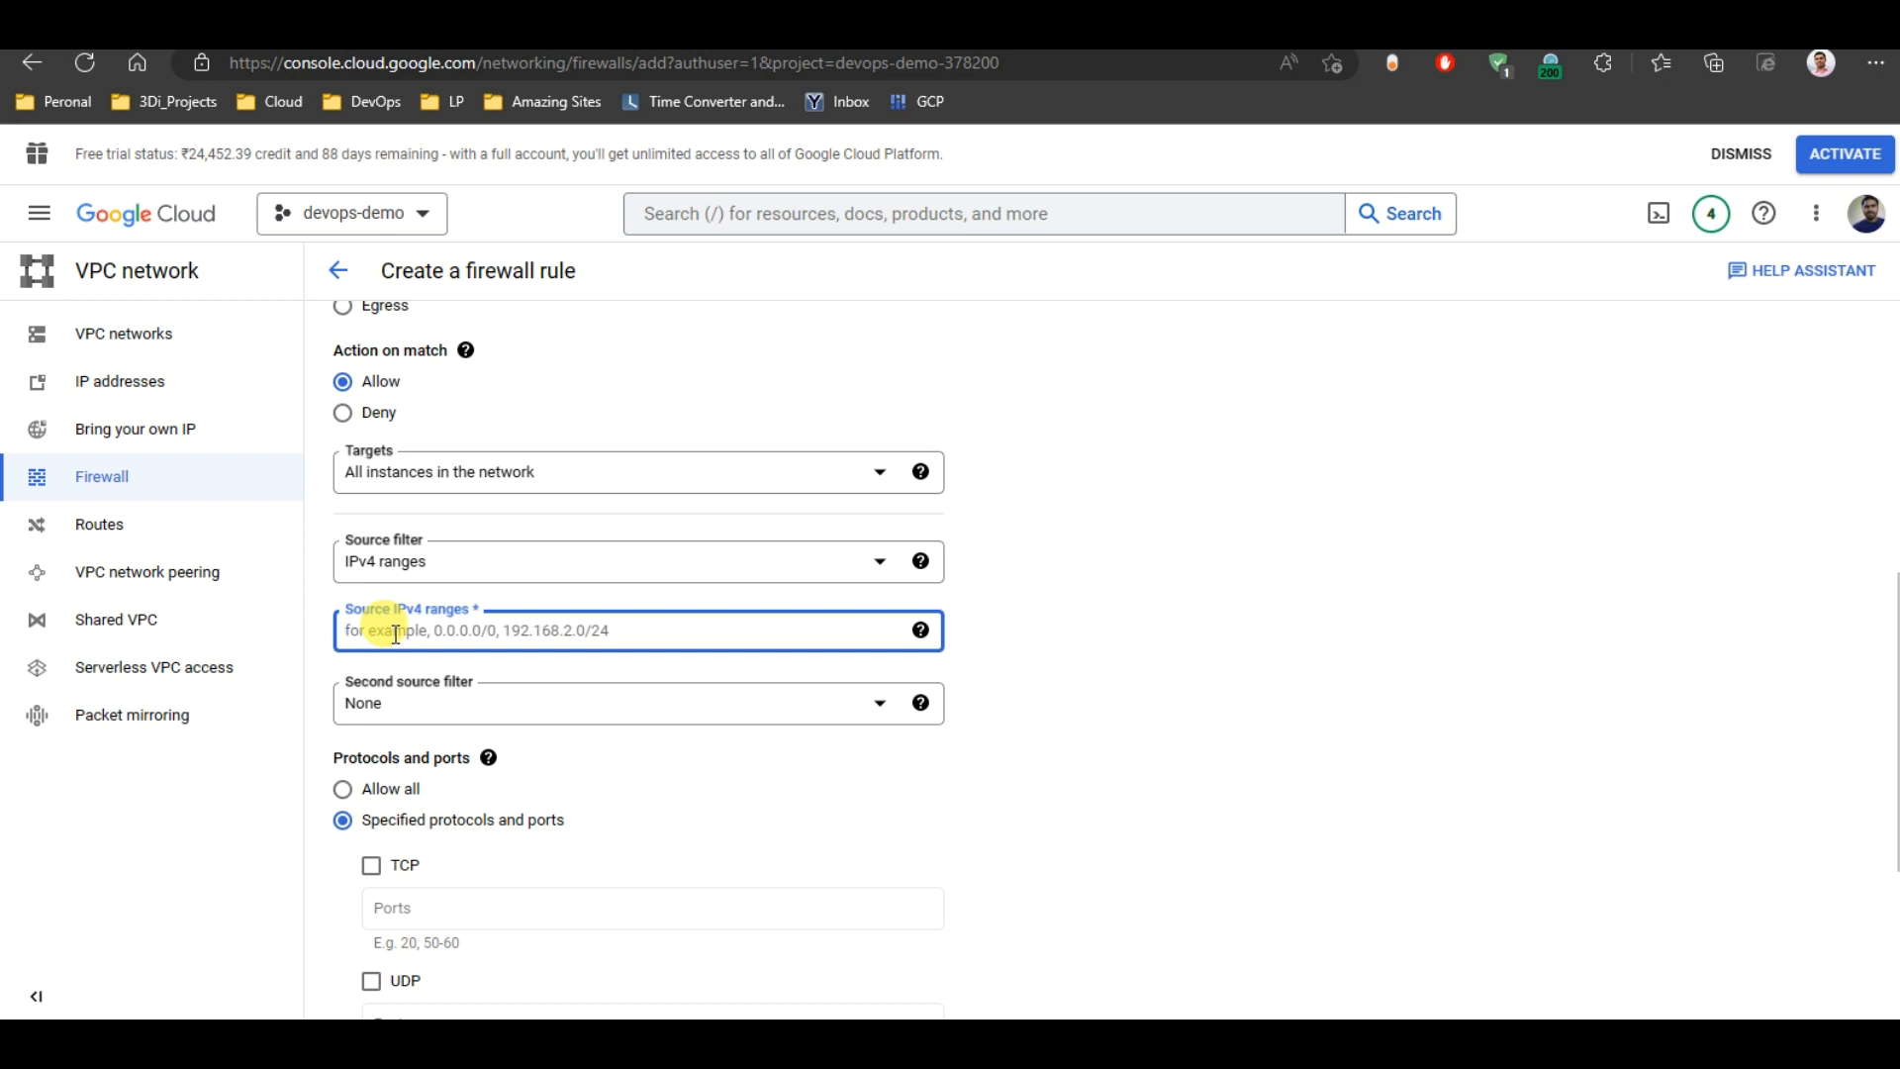
{"action": "type", "text": "0.0.0.0/0"}
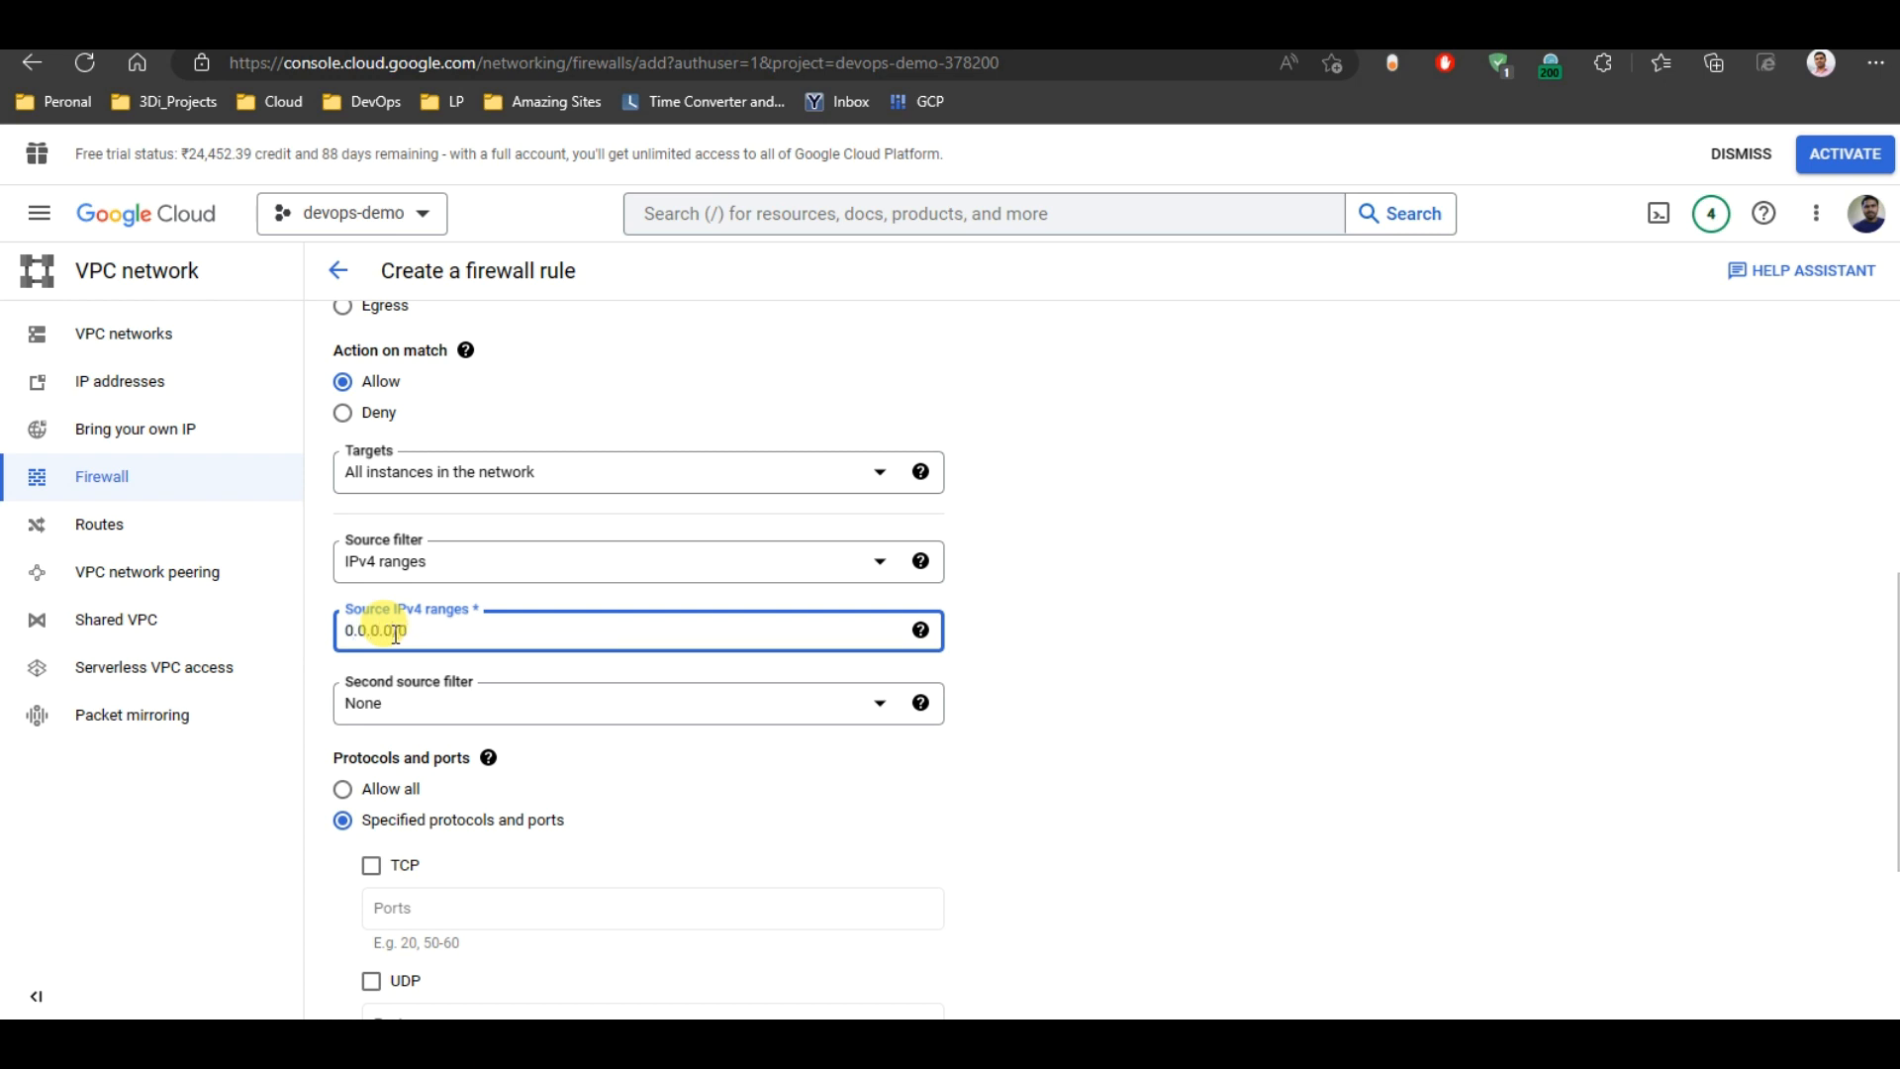
{"action": "left_click", "coordinate": [1131, 568]}
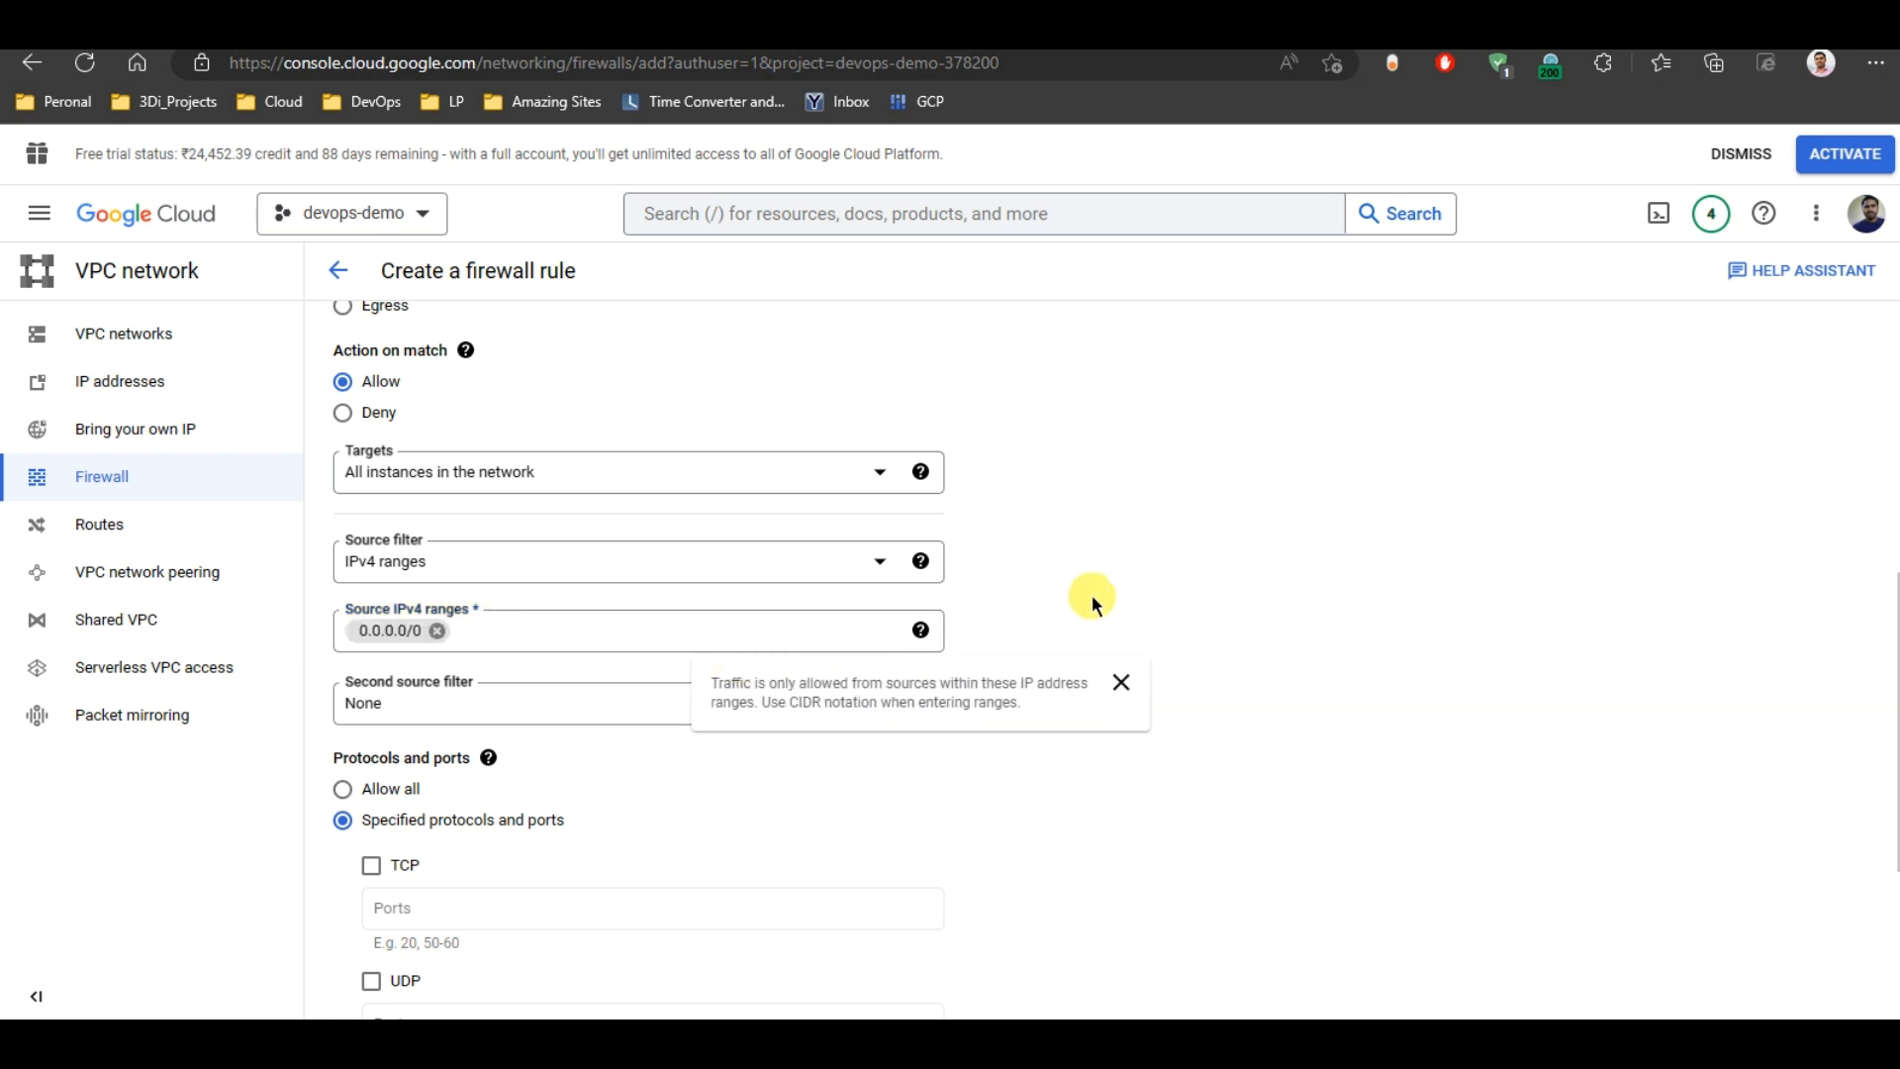
Step: Enable TCP under the rule's specified protocols and set its ports to 22,80,443,3389
{"action": "scroll", "coordinate": [1091, 594], "scroll_direction": "down", "scroll_amount": 4}
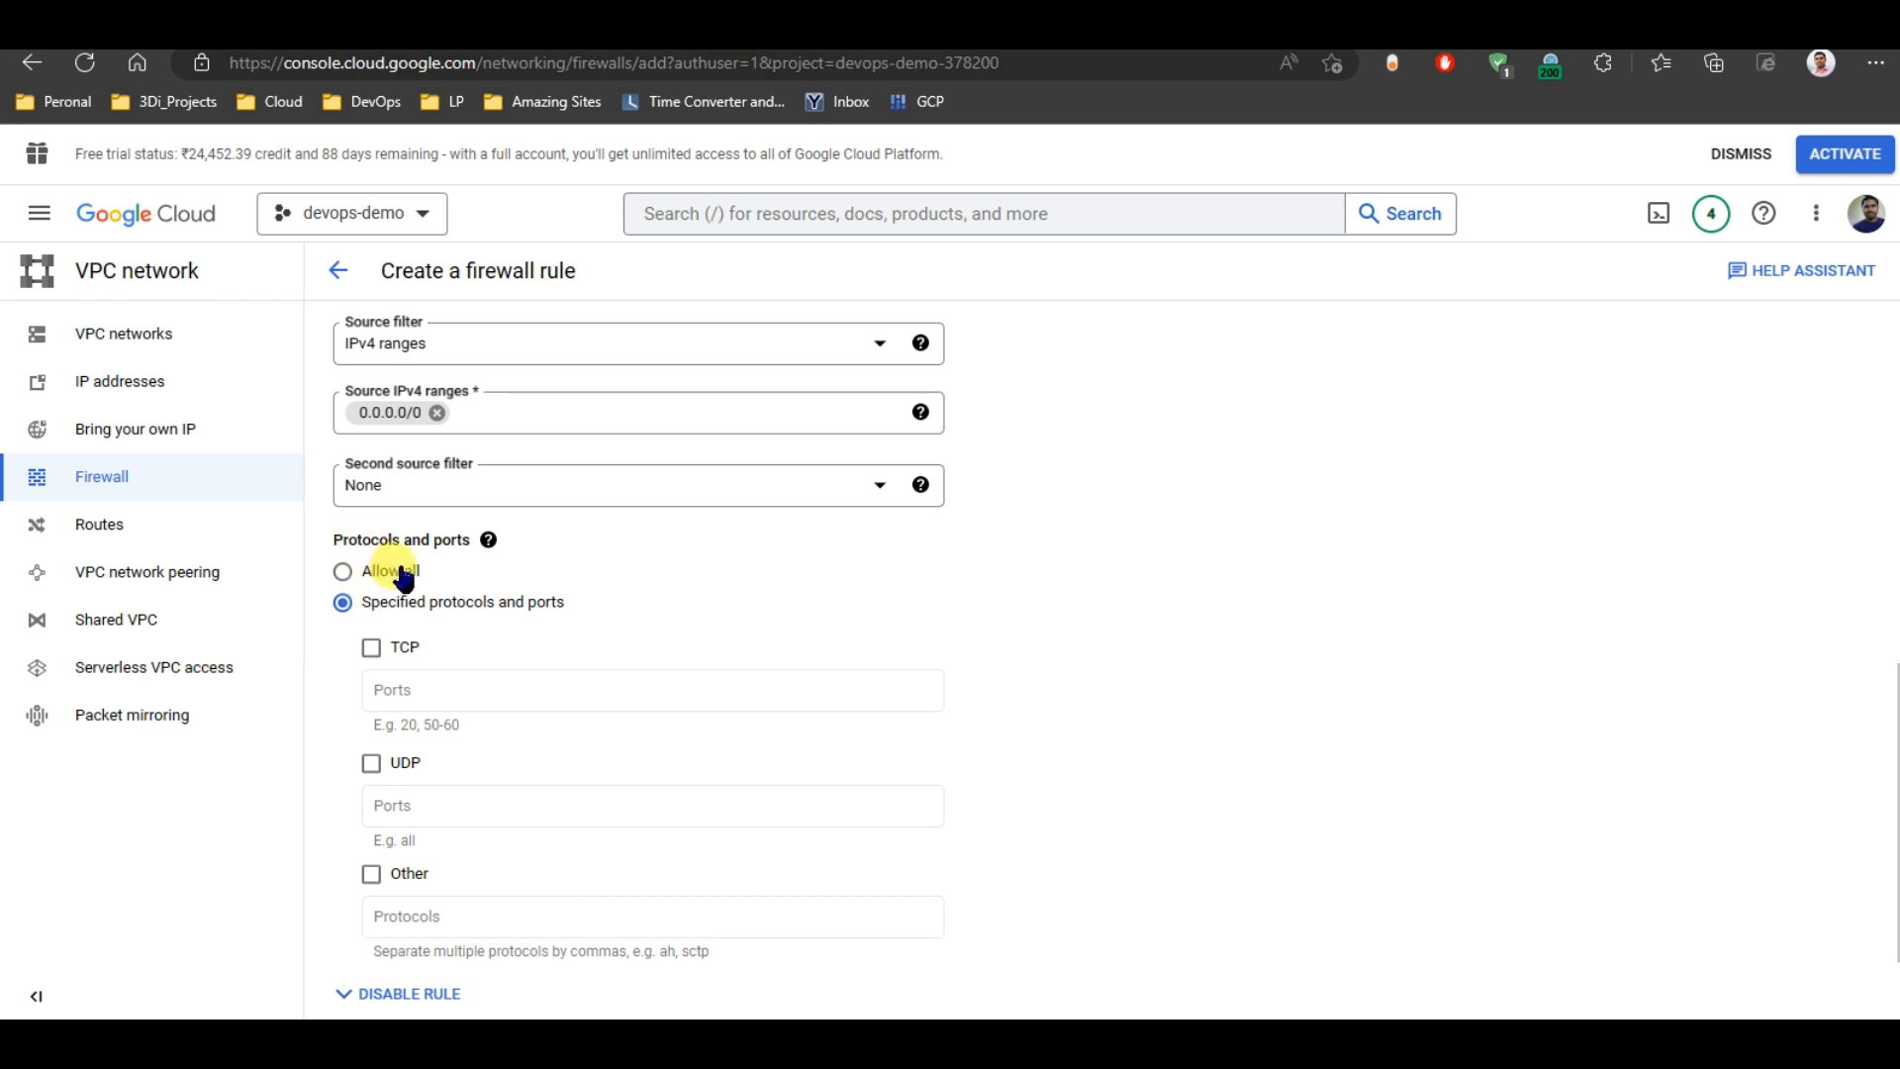
{"action": "left_click", "coordinate": [374, 650]}
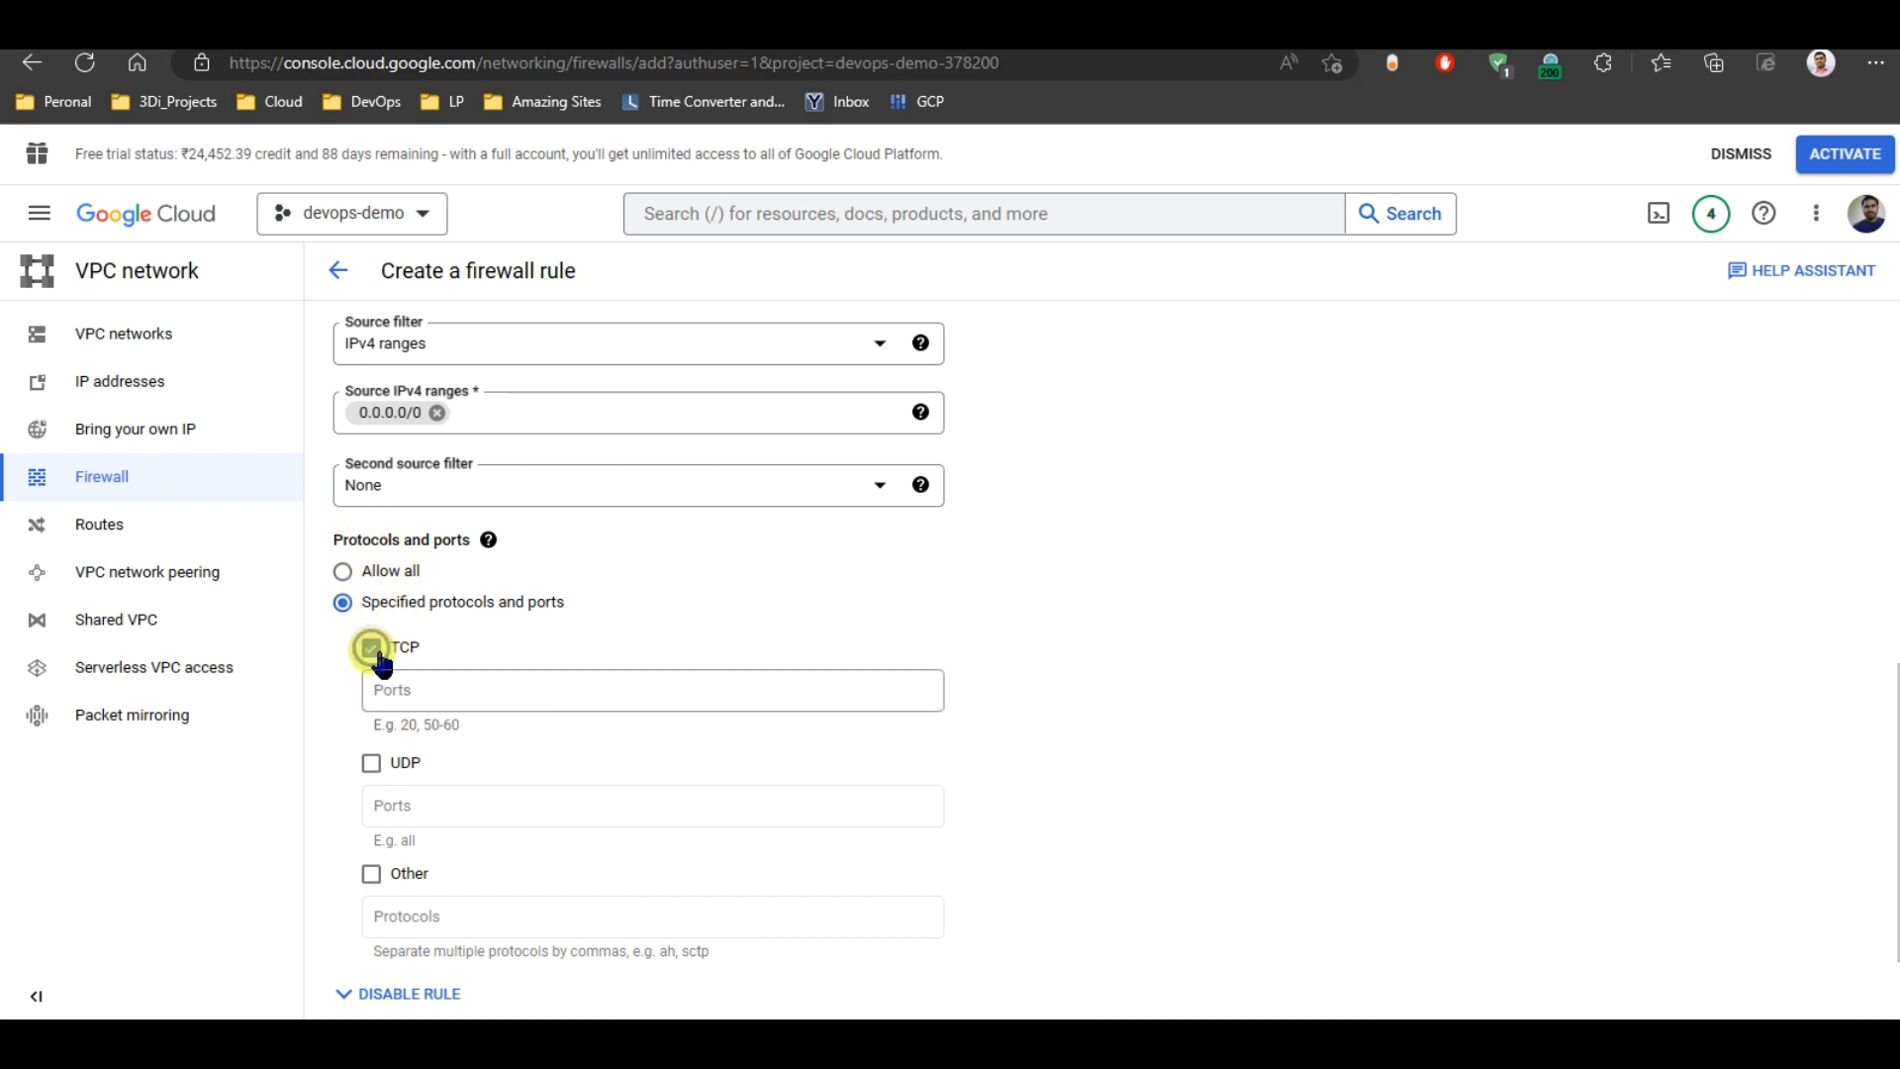
{"action": "left_click", "coordinate": [400, 685]}
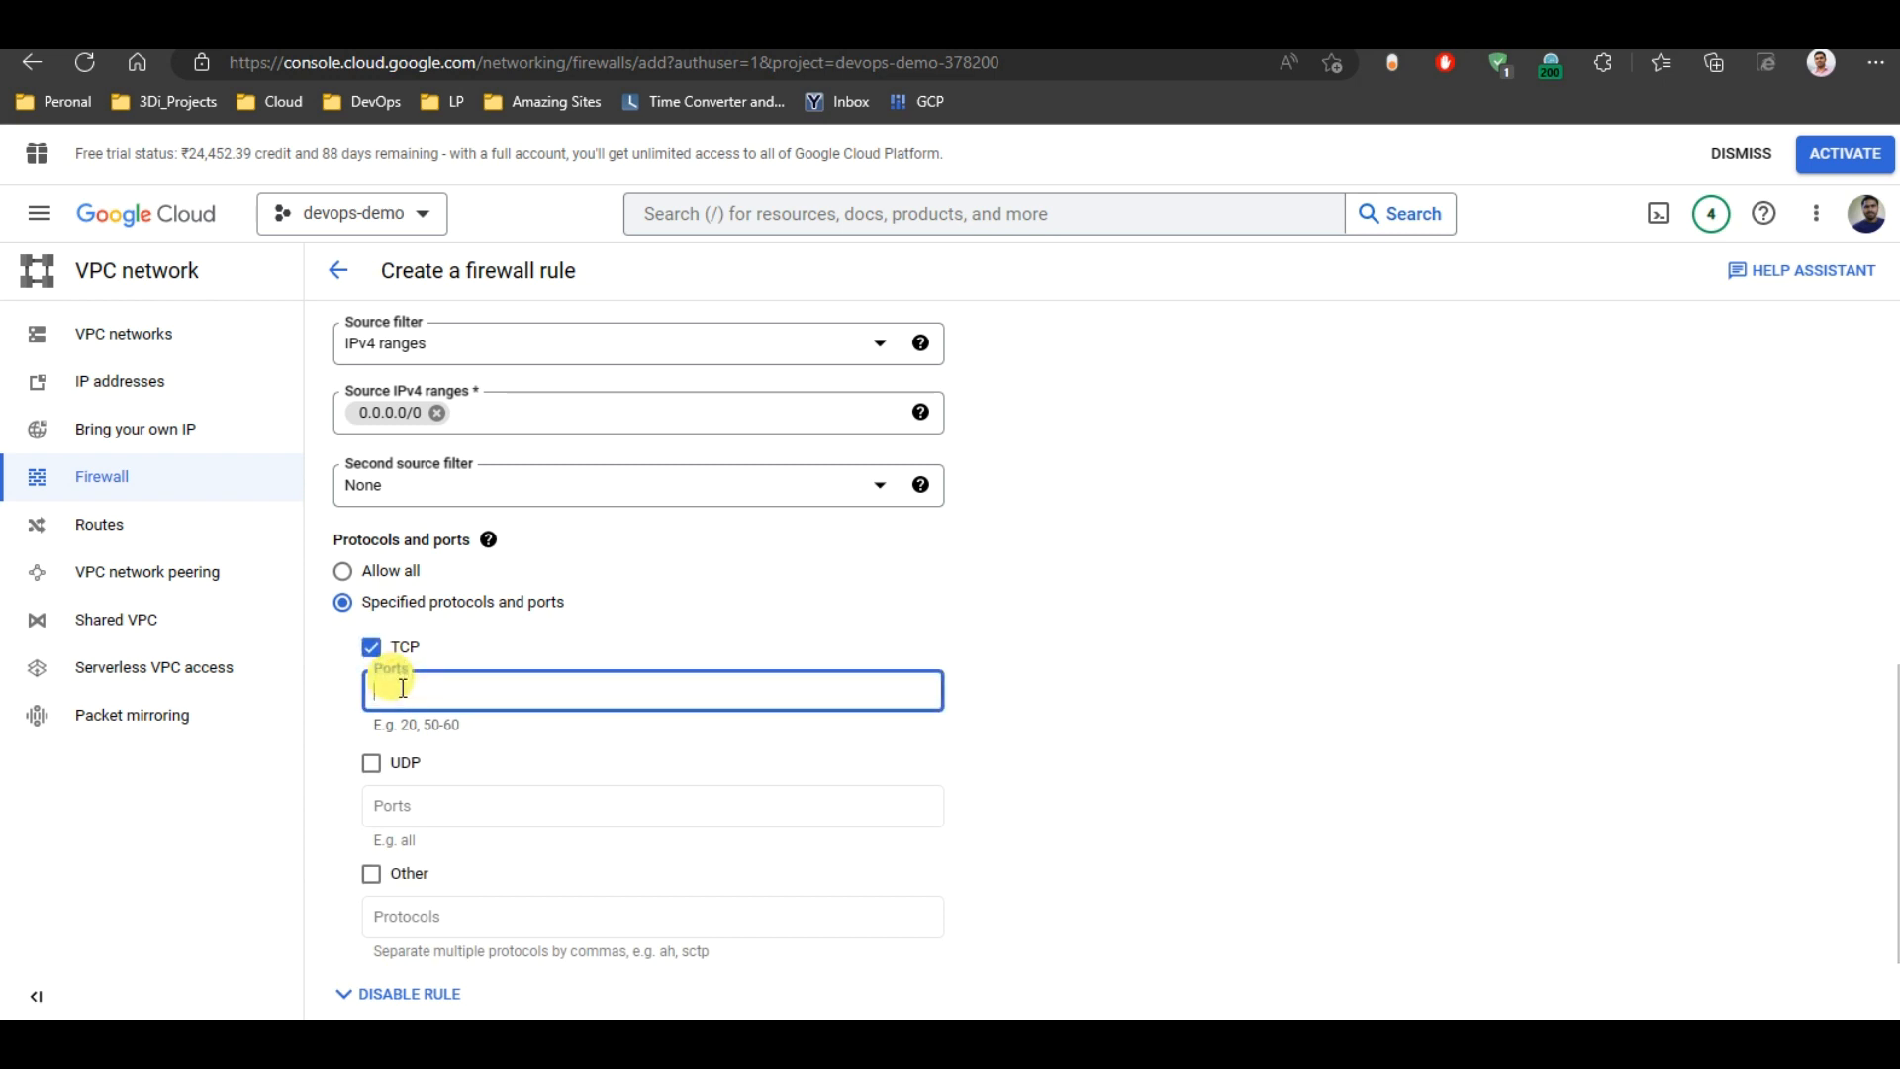
{"action": "type", "text": "22,80,443,3389"}
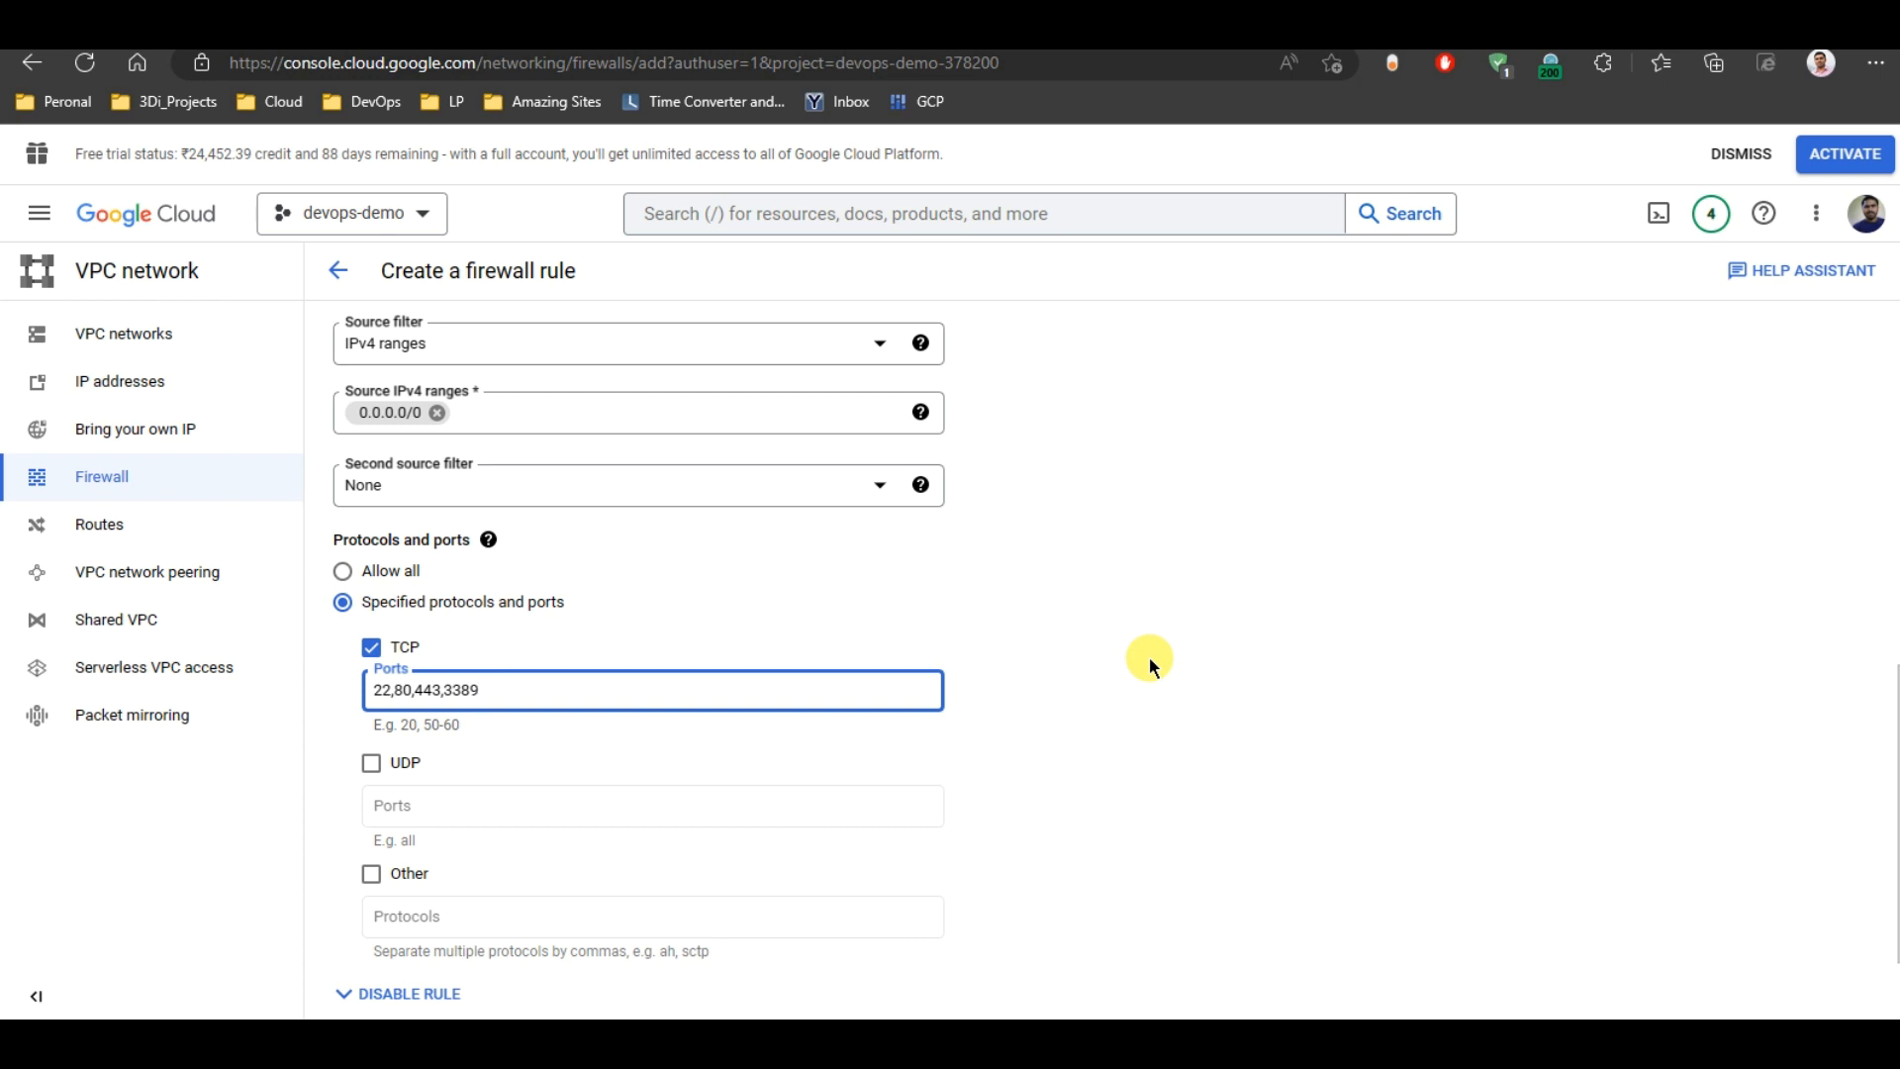
{"action": "left_click", "coordinate": [1039, 631]}
{"action": "scroll", "coordinate": [1039, 633], "scroll_direction": "down", "scroll_amount": 1}
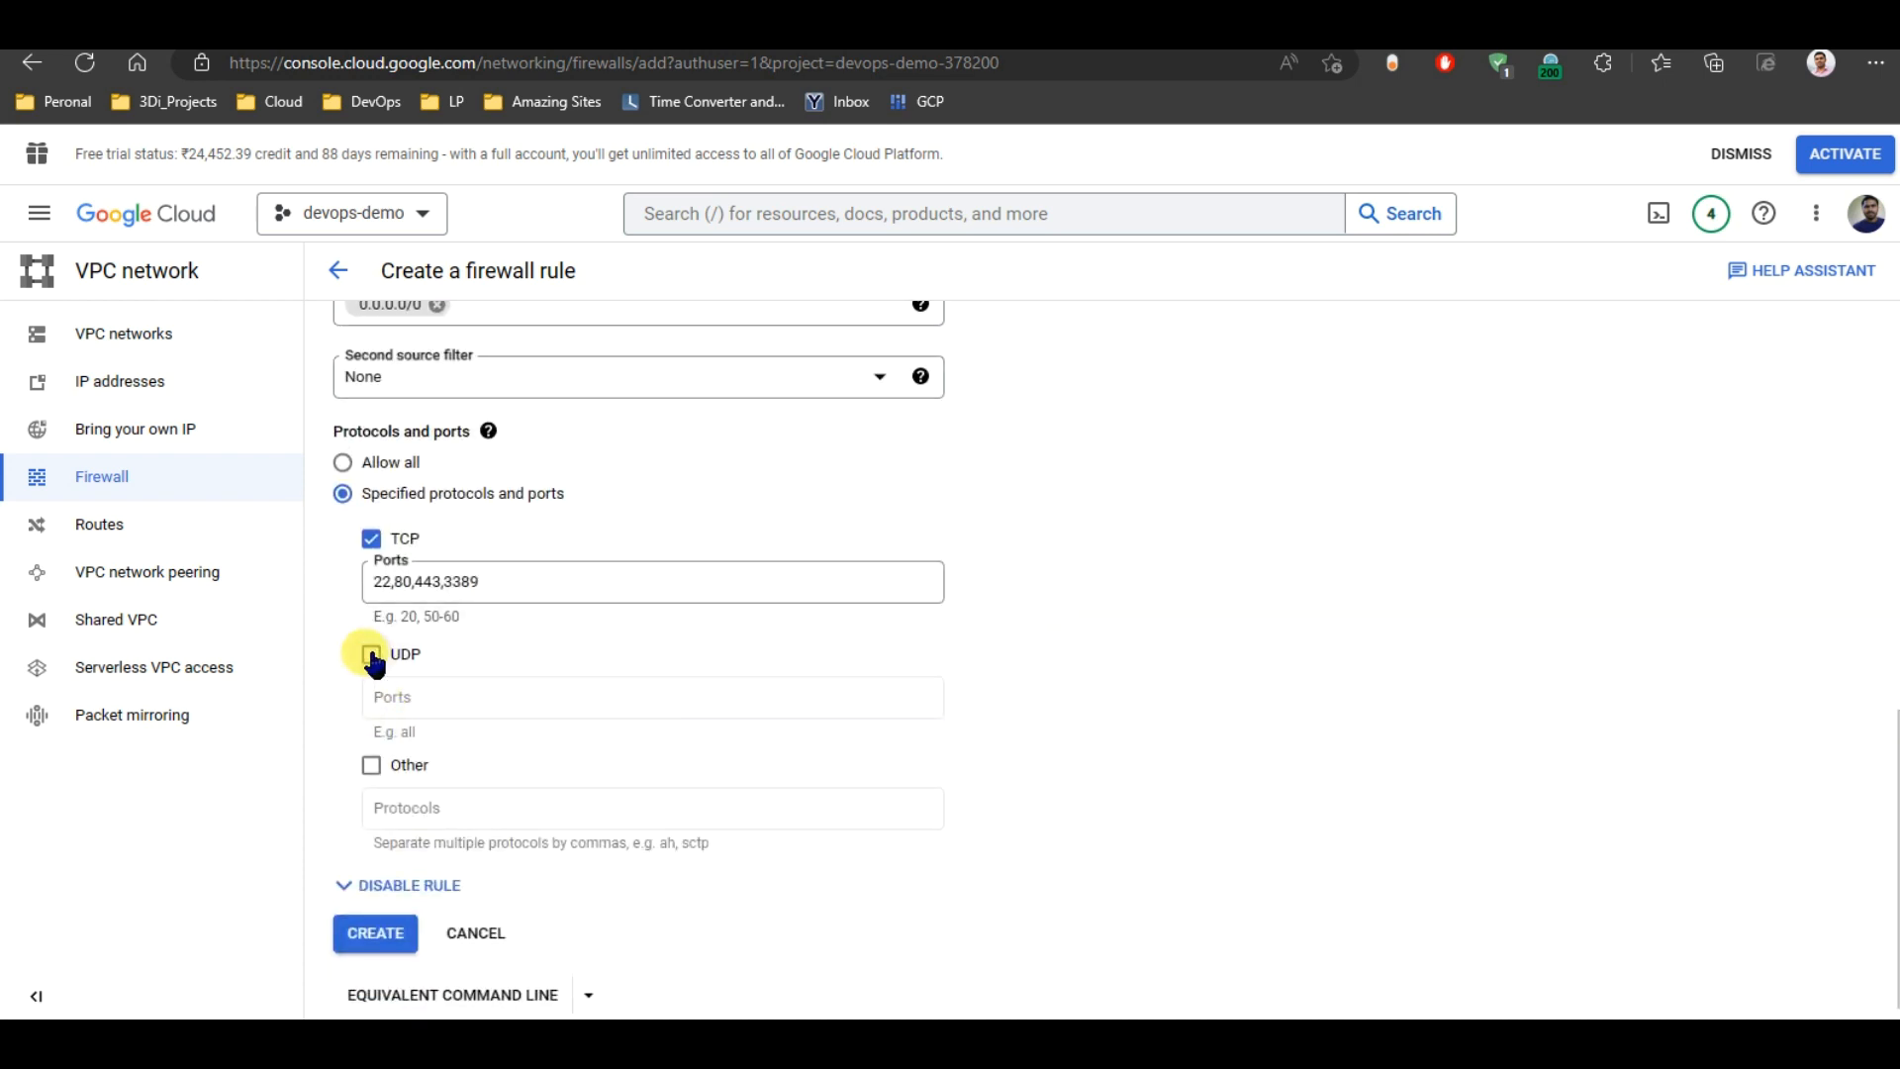
{"action": "left_click", "coordinate": [371, 765]}
{"action": "left_click", "coordinate": [435, 817]}
{"action": "type", "text": "icm"}
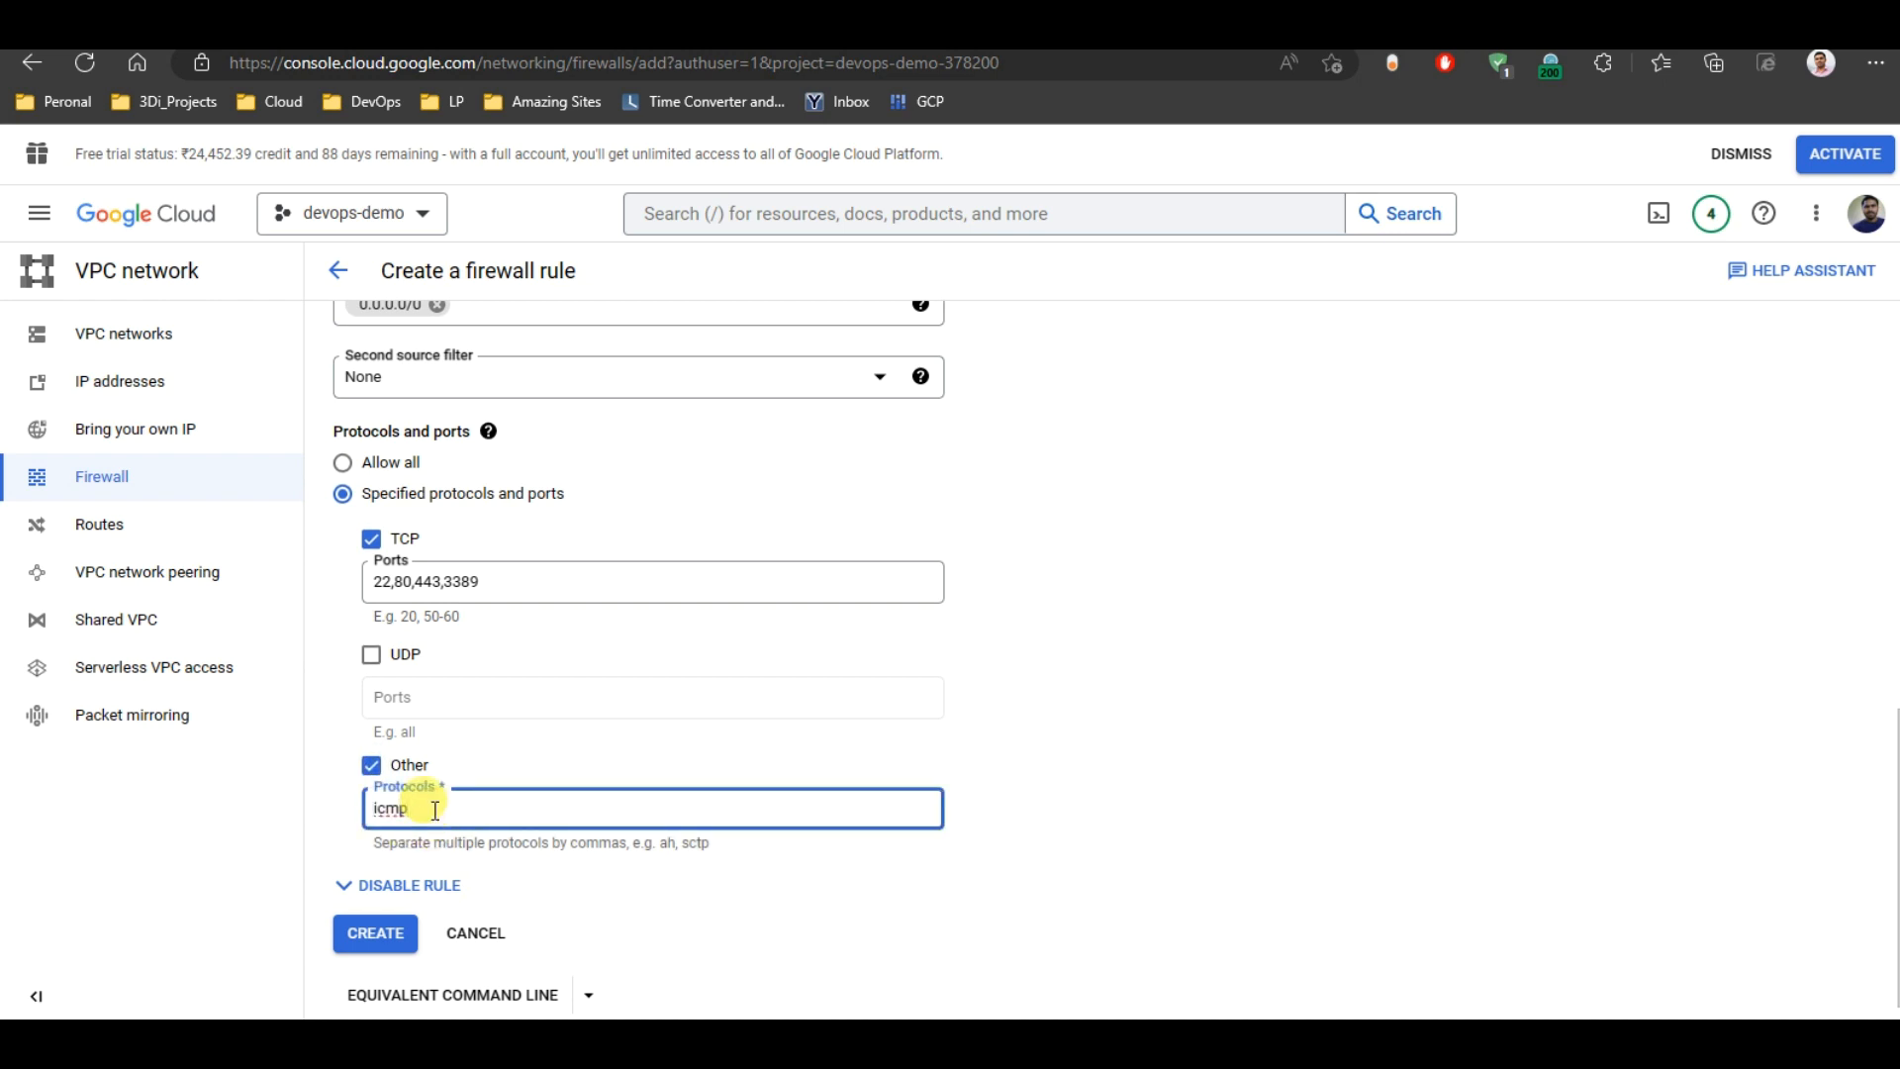
{"action": "type", "text": "p"}
{"action": "key", "text": "BackSpace"}
{"action": "key", "text": "BackSpace"}
{"action": "key", "text": "BackSpace"}
{"action": "key", "text": "BackSpace"}
{"action": "left_click", "coordinate": [1128, 752]}
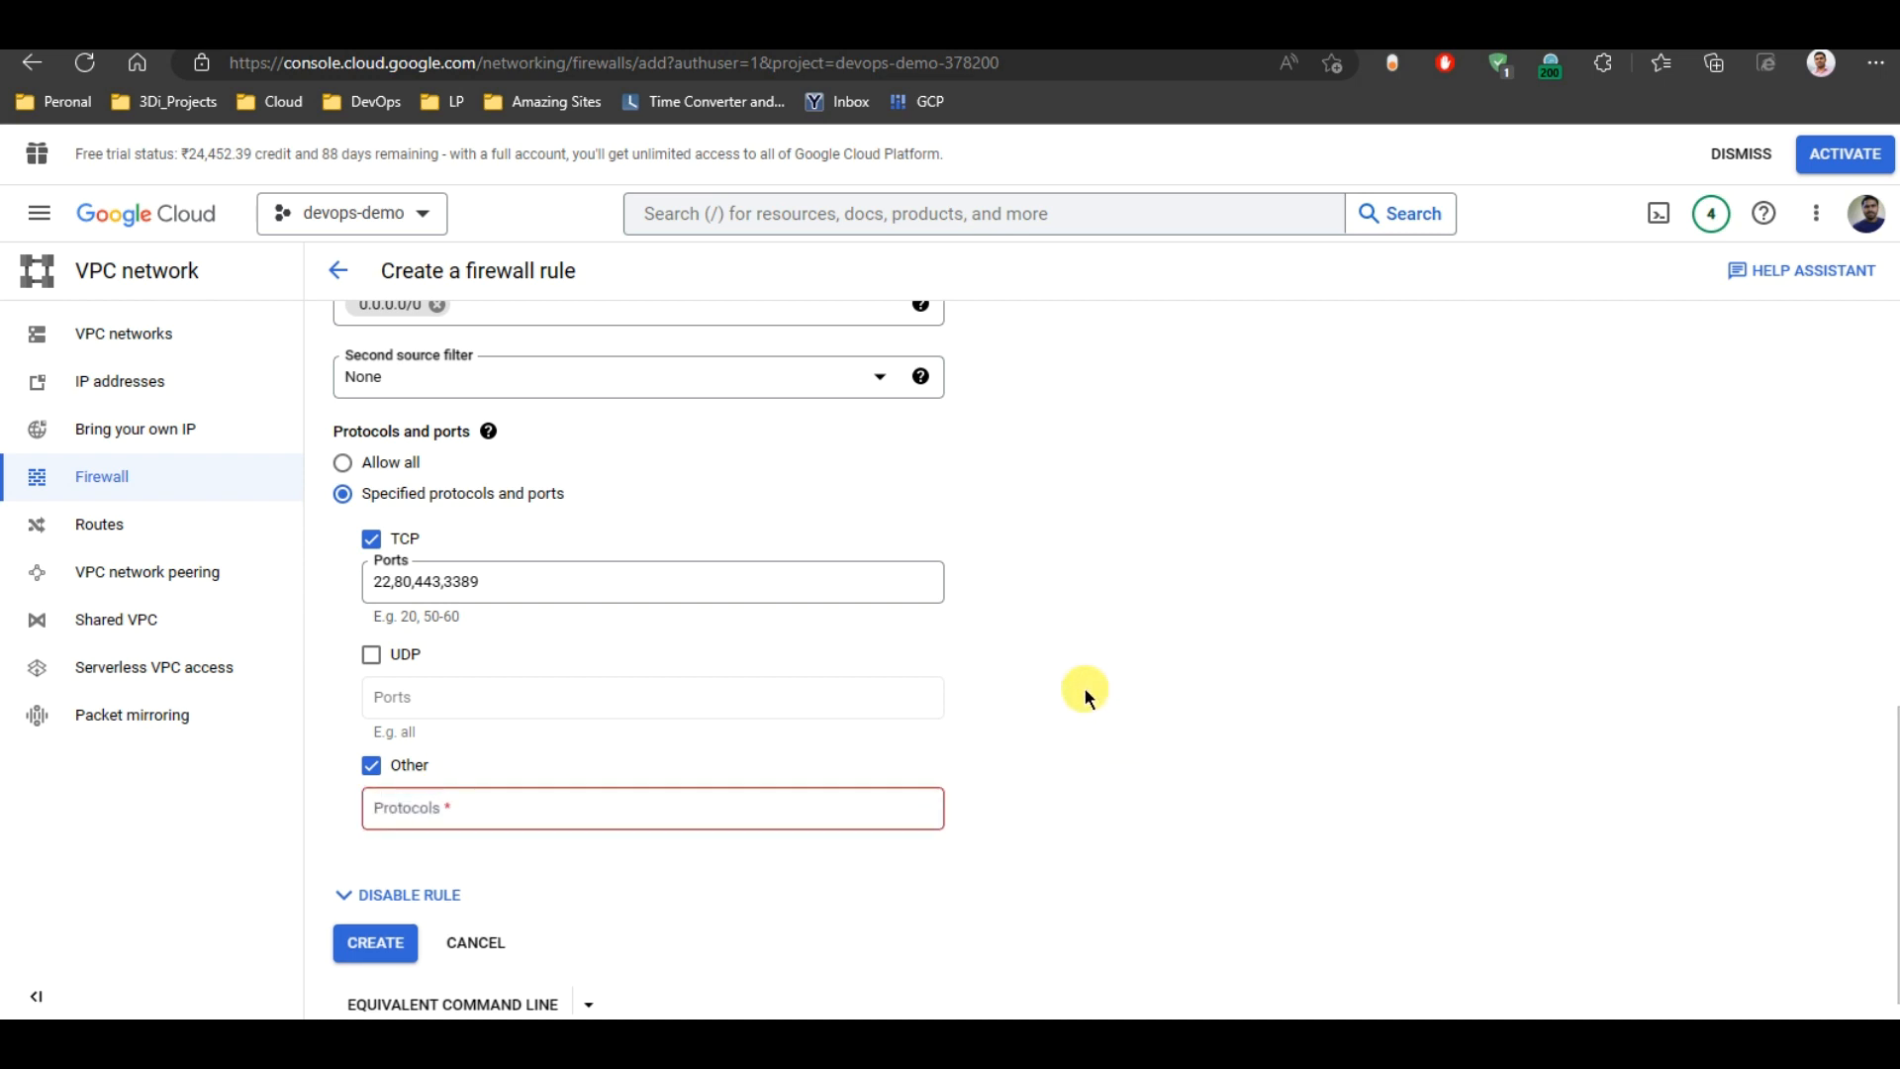
{"action": "left_click", "coordinate": [372, 767]}
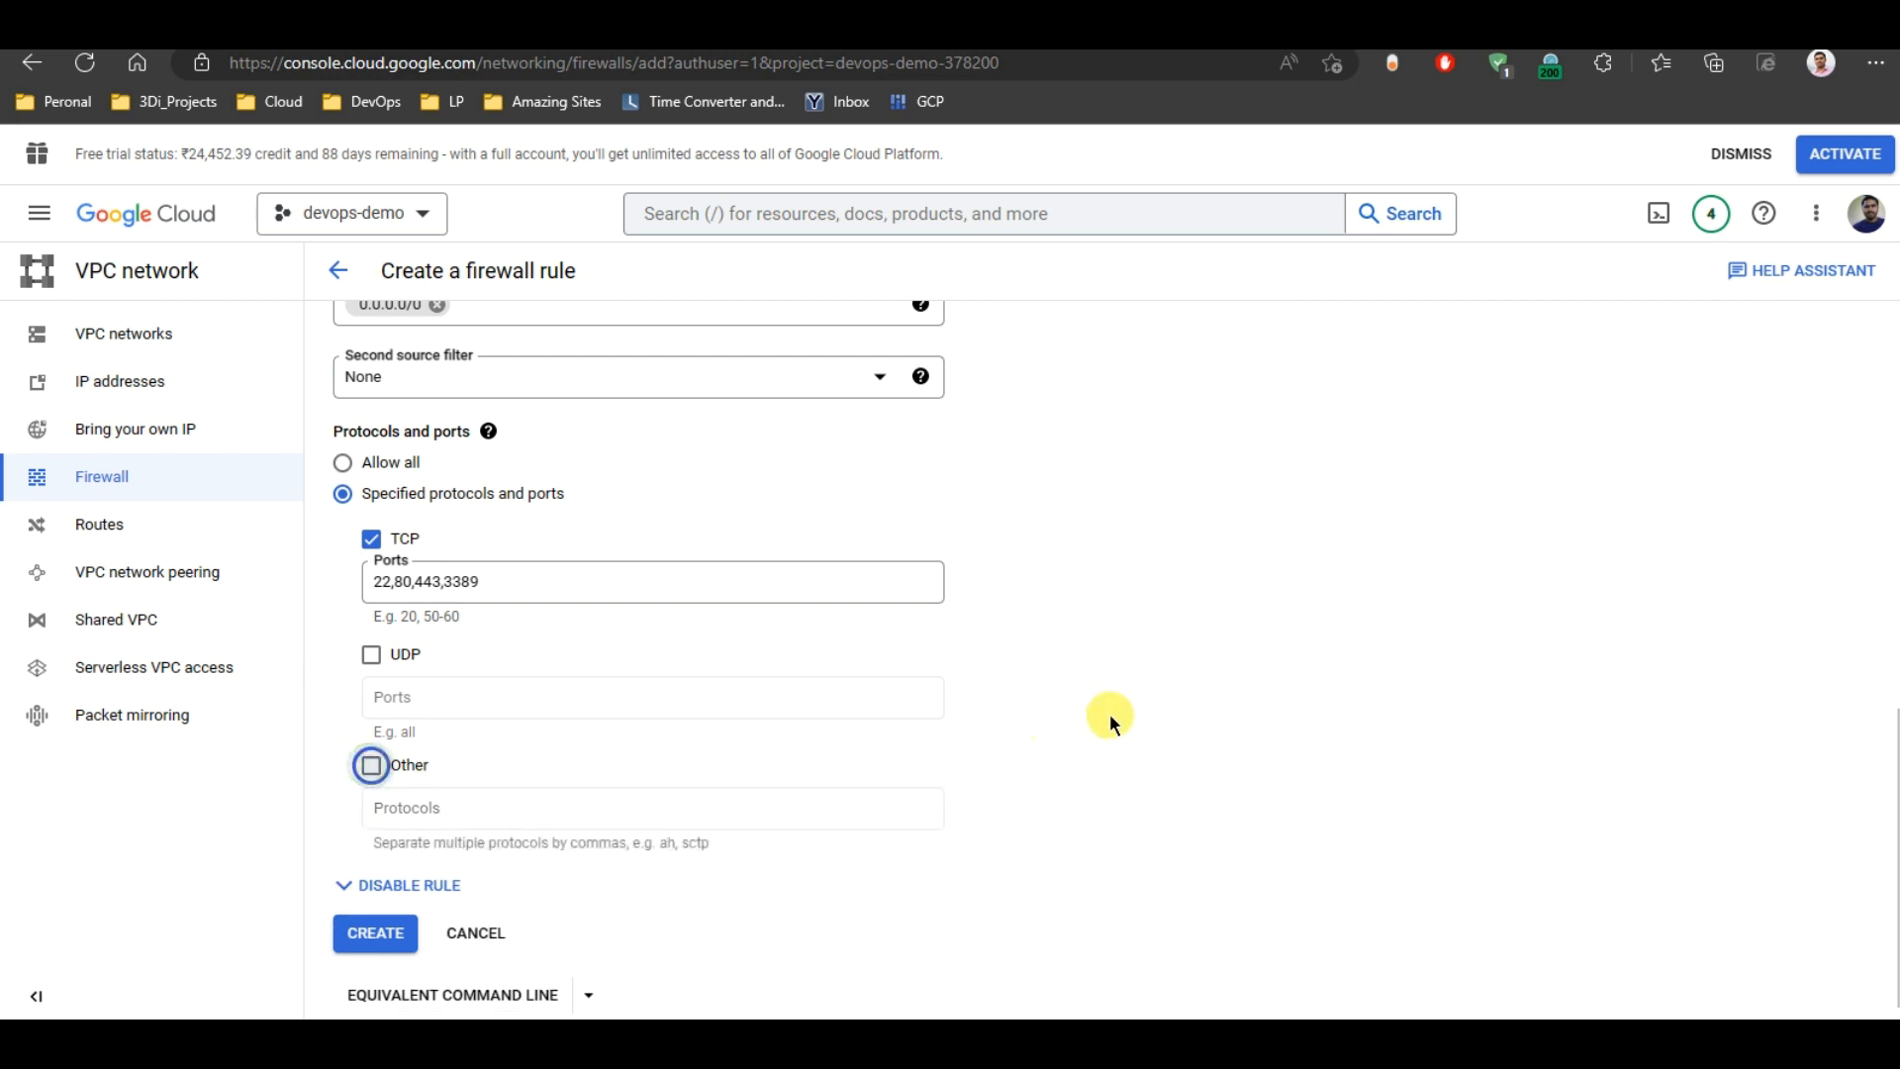
Step: Create the devops-demo-firewall rule and check its entry in the VPC firewall rules list
{"action": "left_click", "coordinate": [373, 950]}
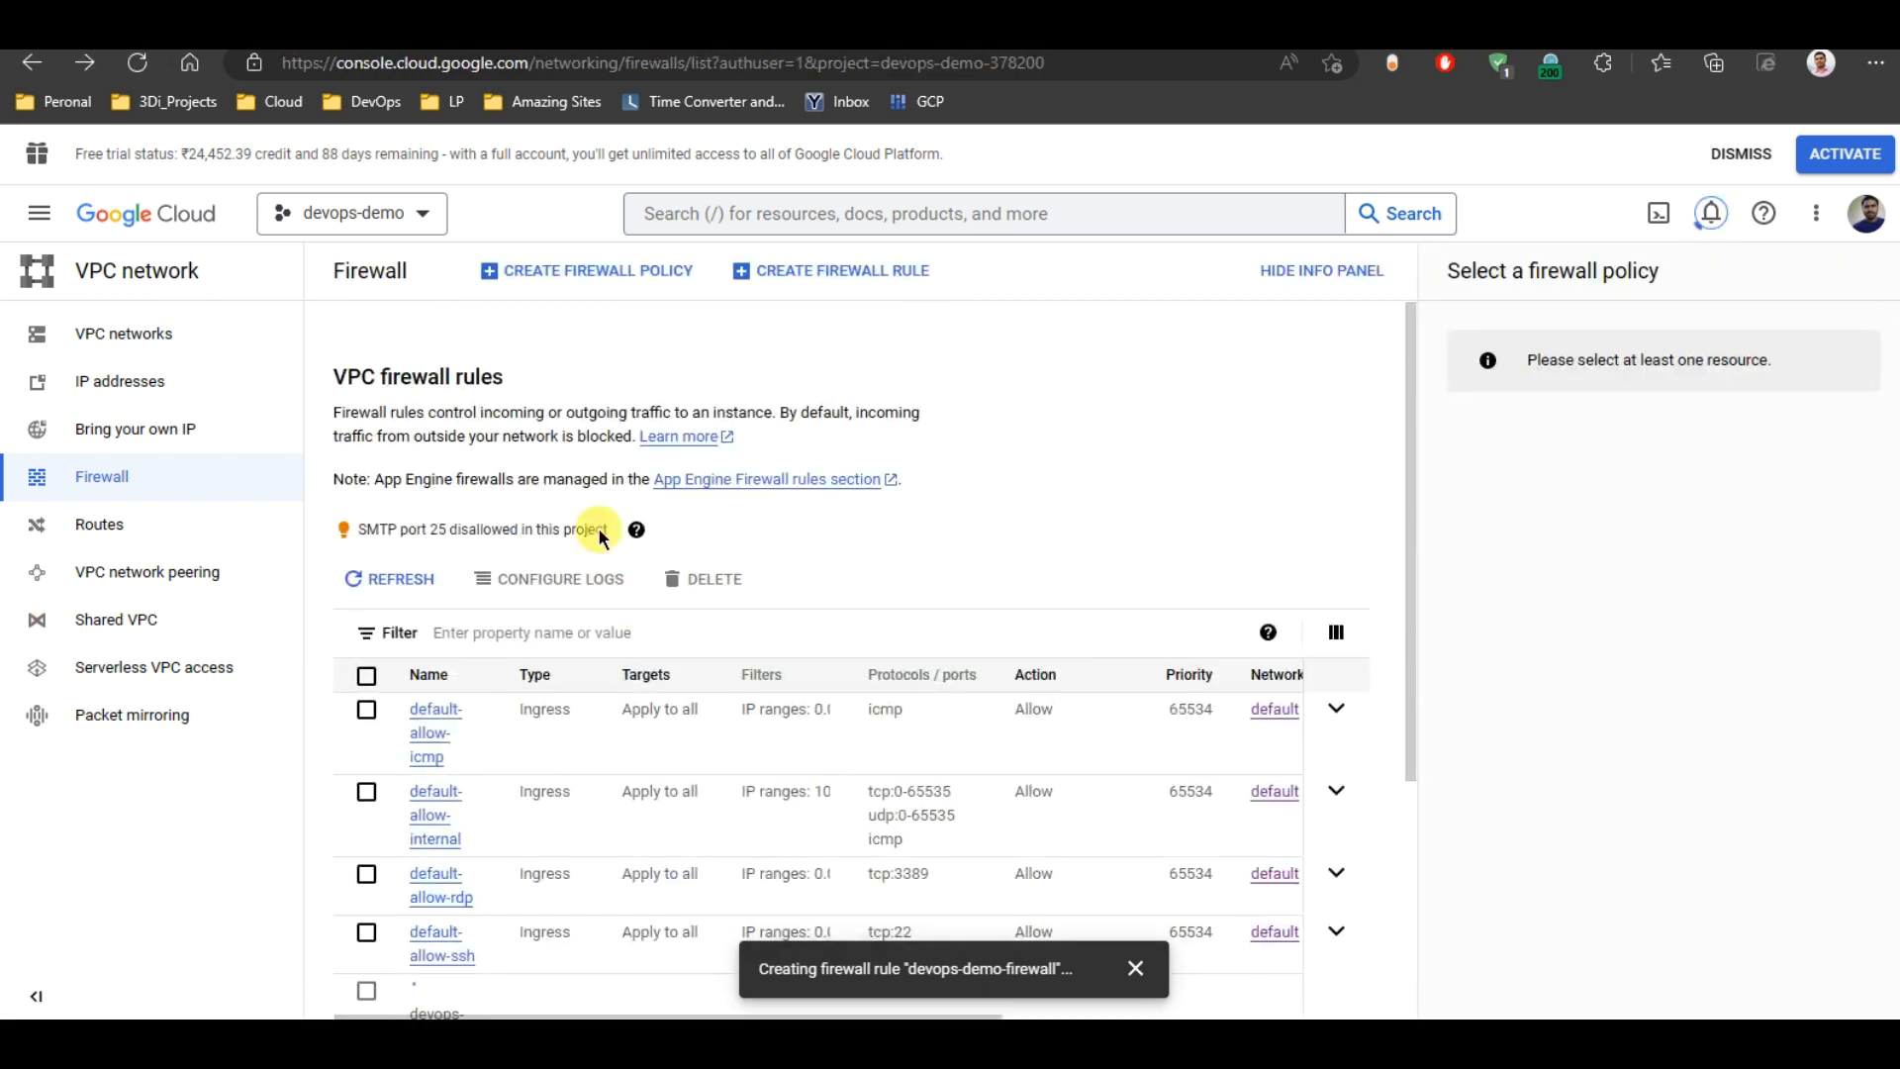
{"action": "scroll", "coordinate": [817, 548], "scroll_direction": "down", "scroll_amount": 3}
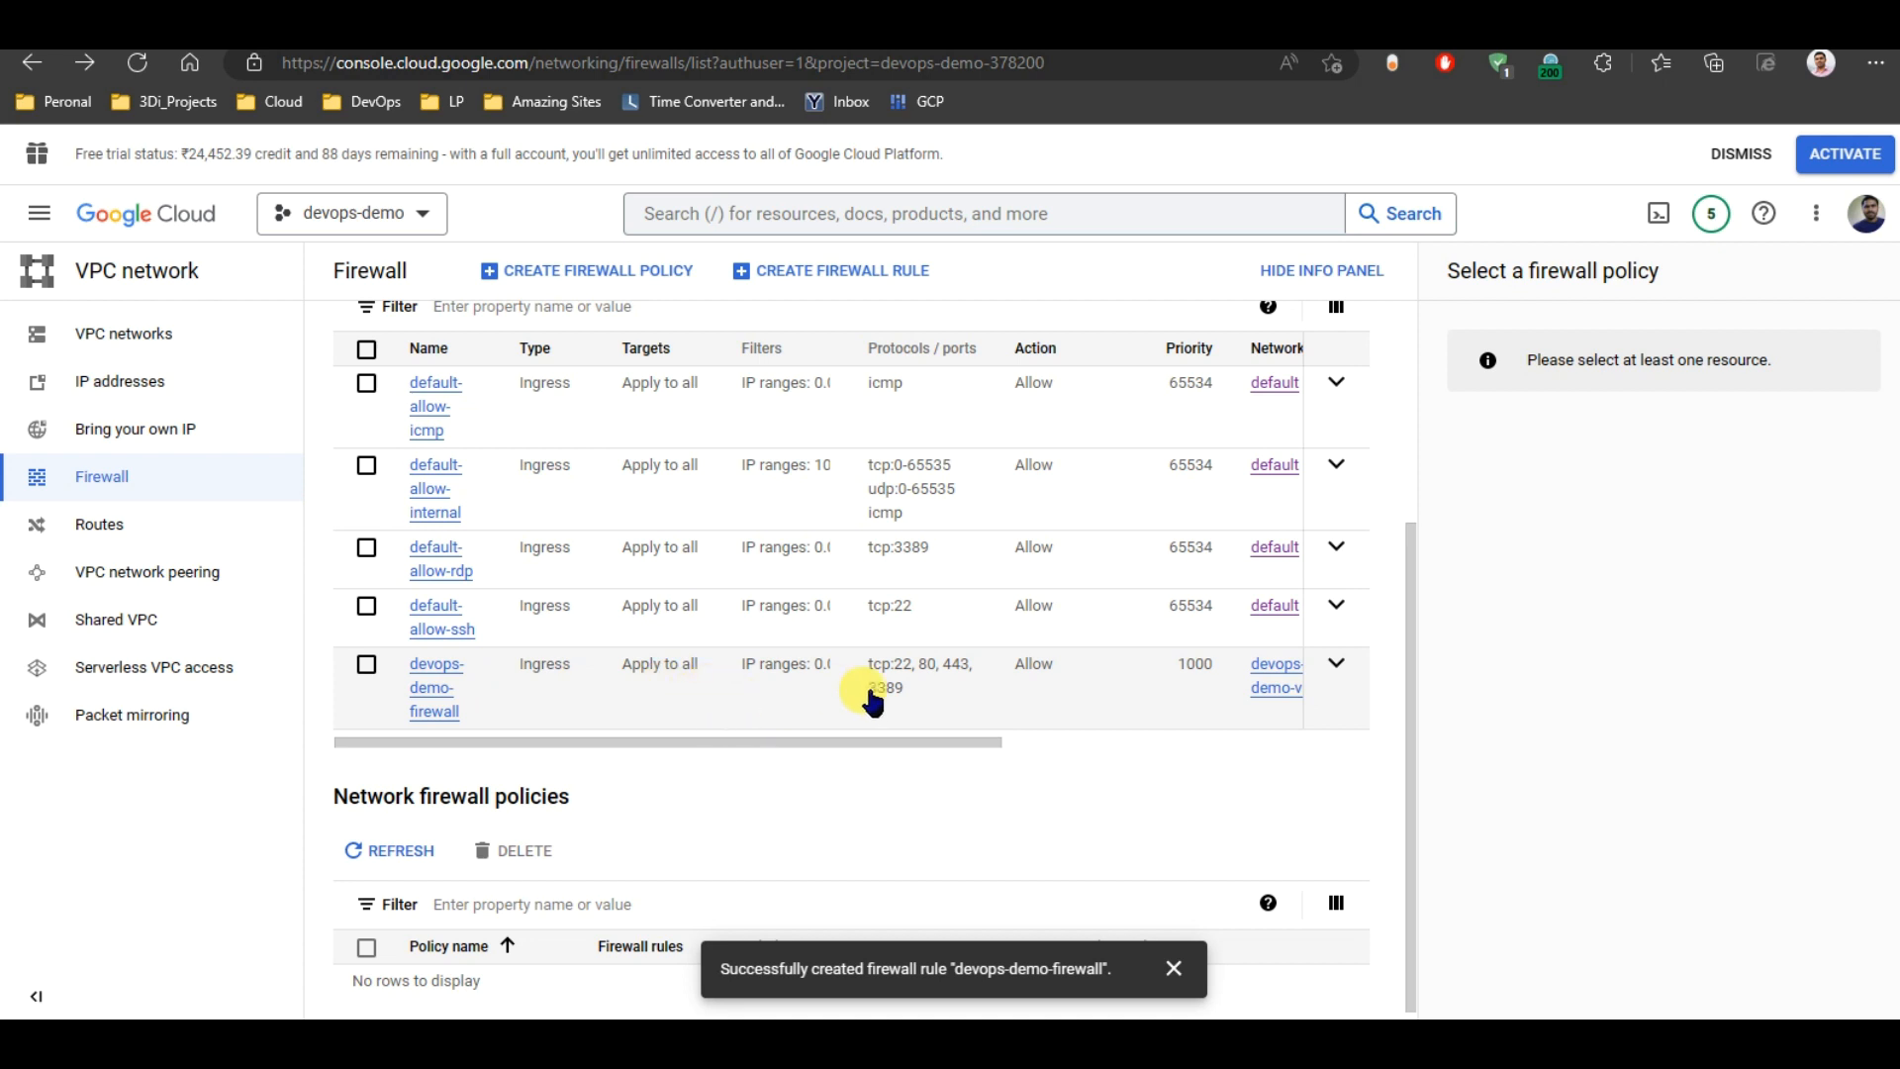
{"action": "left_click_drag", "start_coordinate": [1007, 745], "coordinate": [850, 752]}
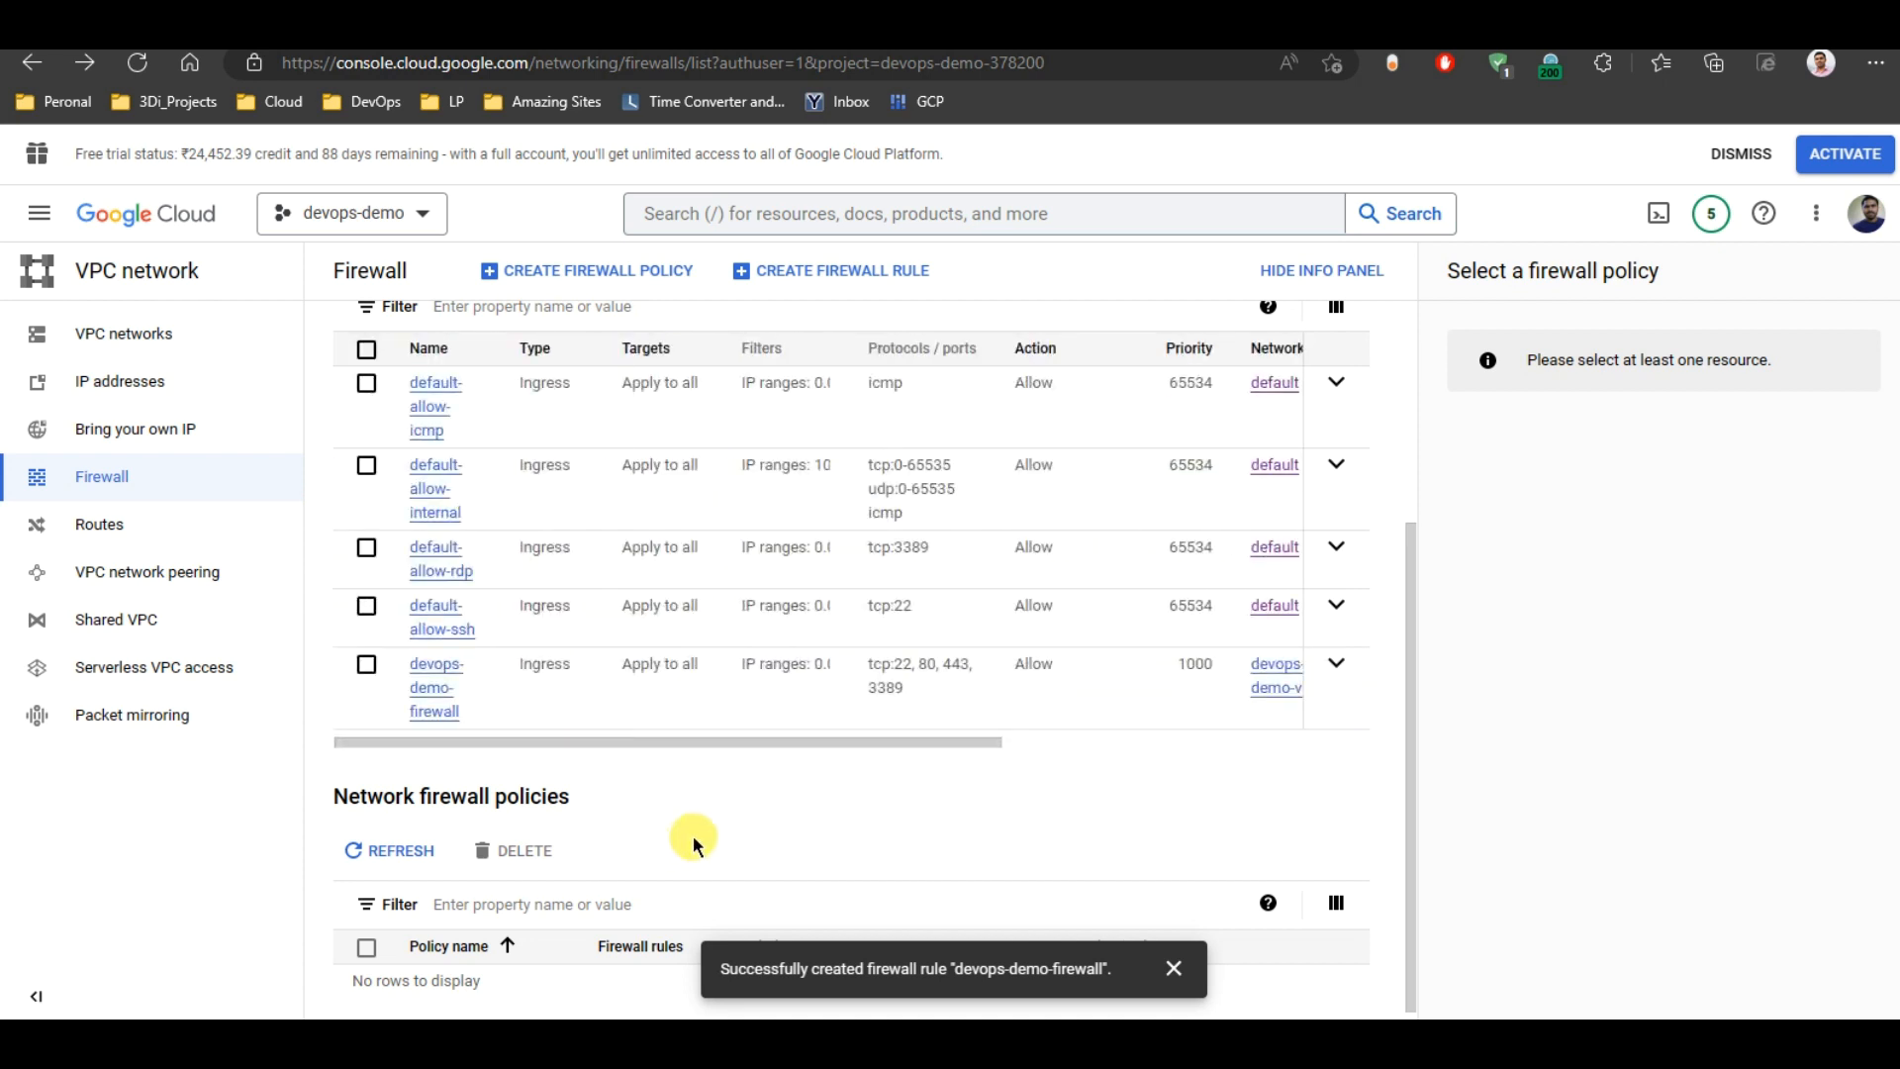